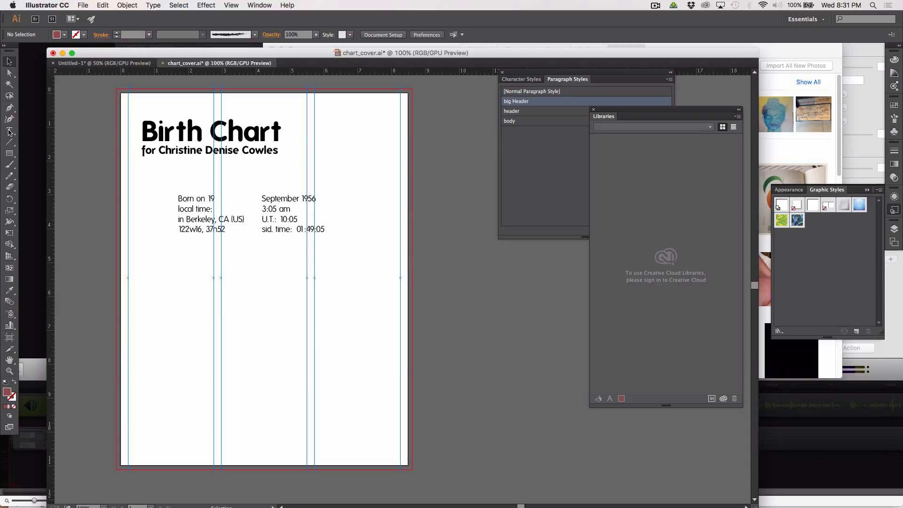
Step: Draw a rectangle about 0.64 by 0.85 in at the page's left edge and add a second one, 0.5 in wide, below the birth details
click(10, 154)
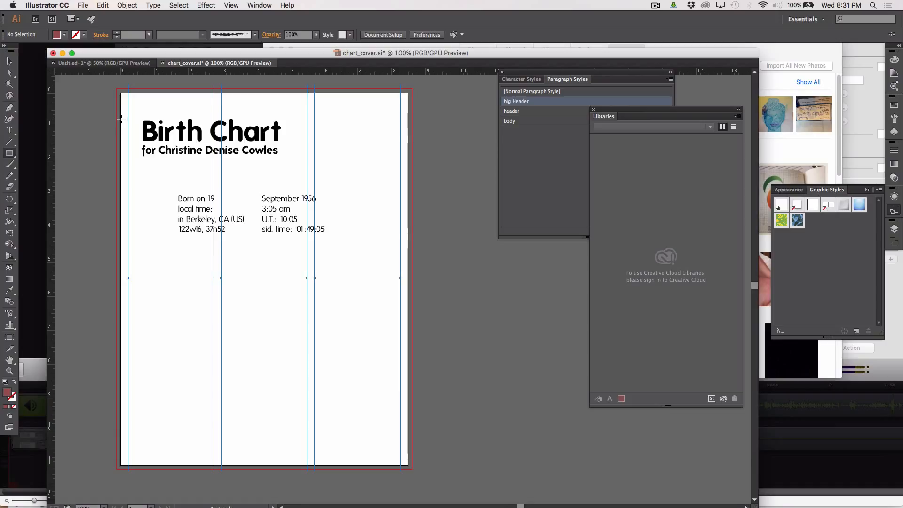
drag(121, 120, 142, 149)
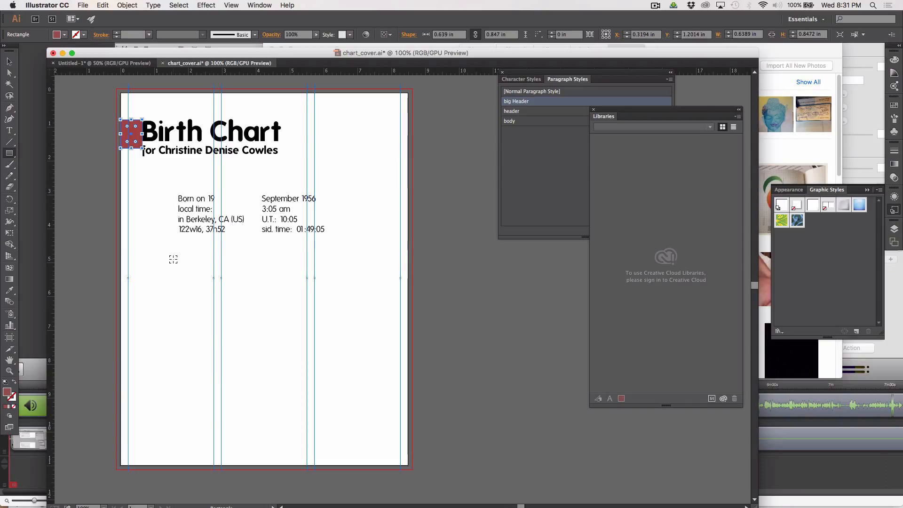
click(173, 259)
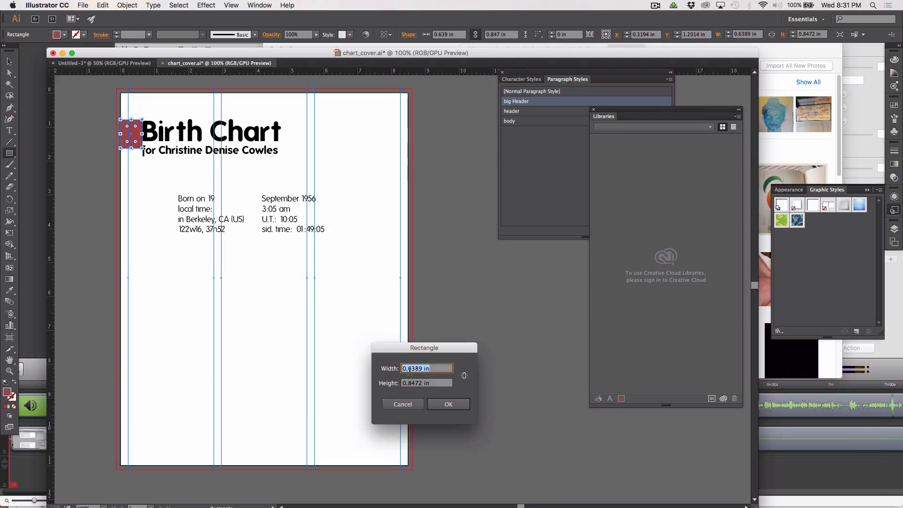
click(447, 406)
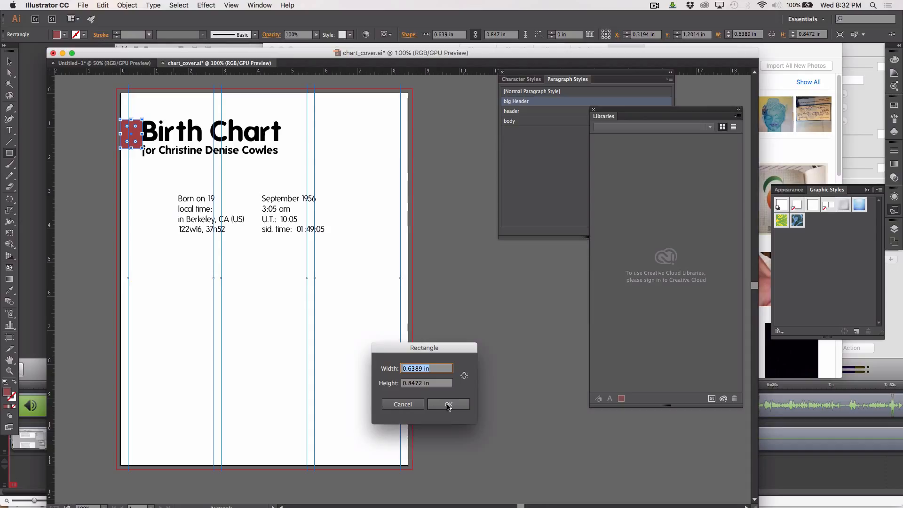
double_click(410, 368)
text(0.5)
key(Return)
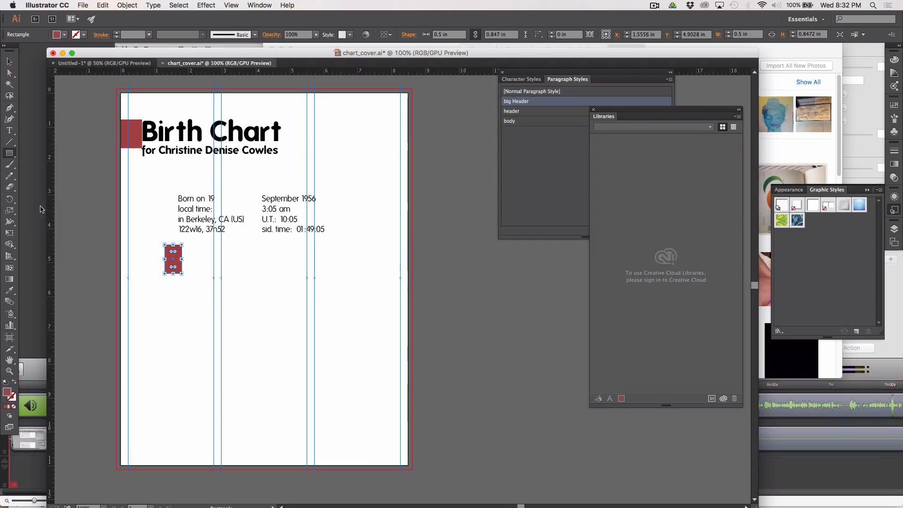
Step: Move the 0.5 in rectangle near the page's left edge below the title, and delete the wider rectangle beside the title
click(9, 62)
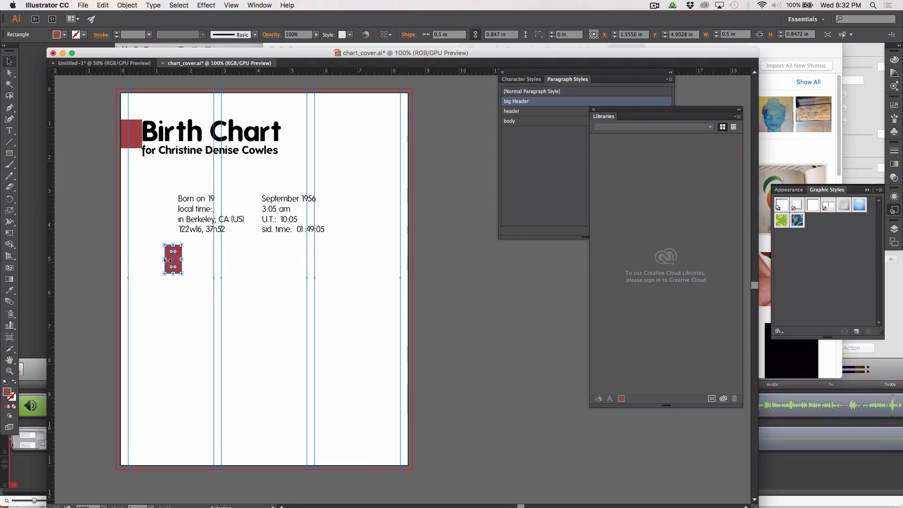
drag(168, 256, 127, 176)
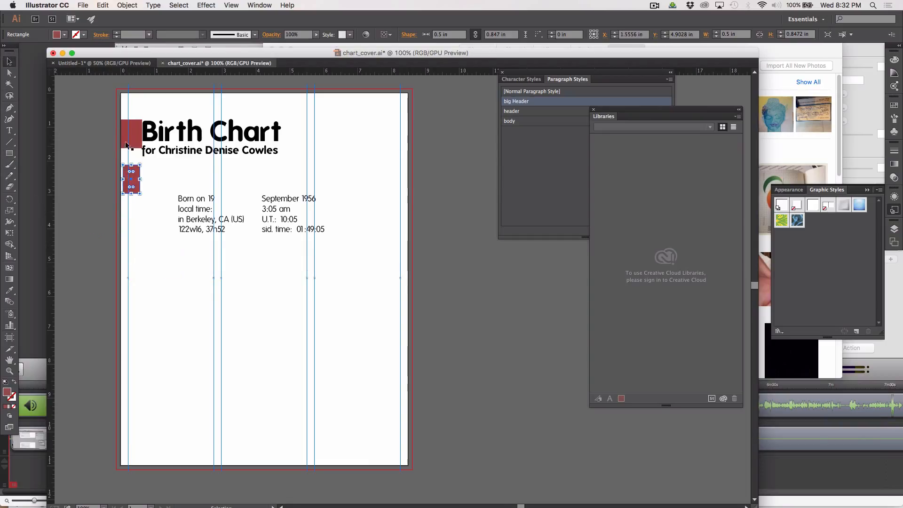
click(131, 135)
key(Delete)
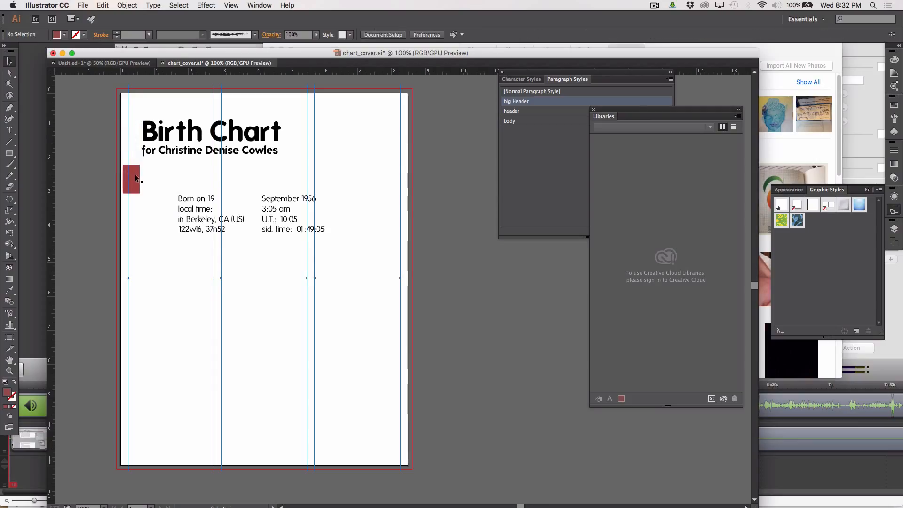
Step: Use the 0.5 in rectangle as a spacer between page edge and title block, and park it in the page's lower-right corner
drag(136, 131, 156, 136)
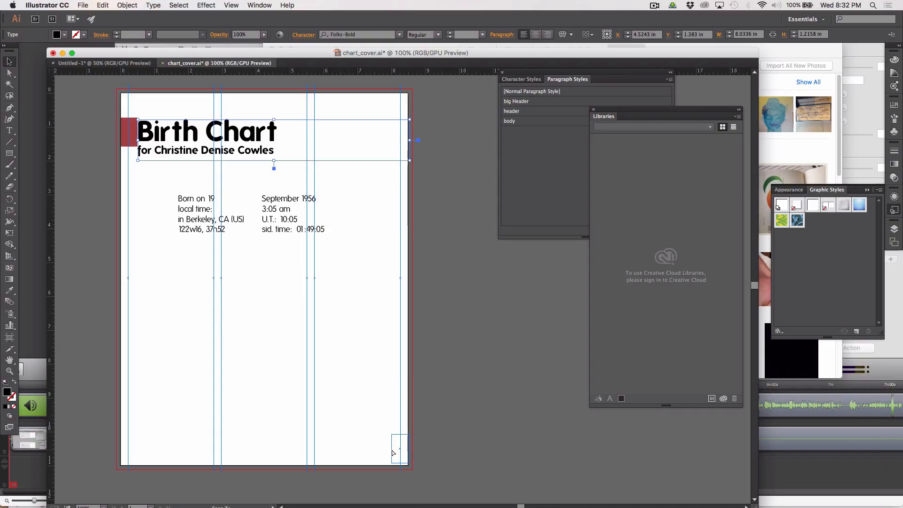
click(392, 453)
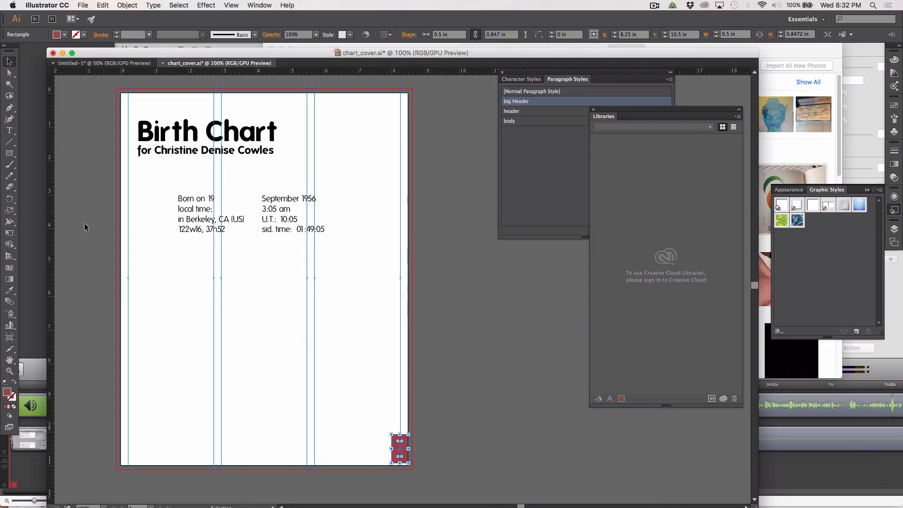
Step: Add a vertical guide along the title's left edge and scale the title block up to about 9.81 in wide
drag(52, 228, 138, 198)
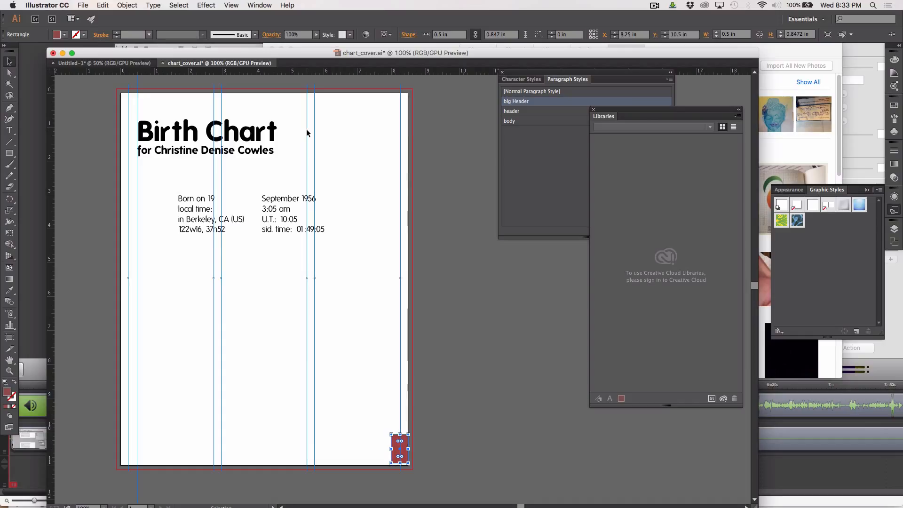
click(199, 133)
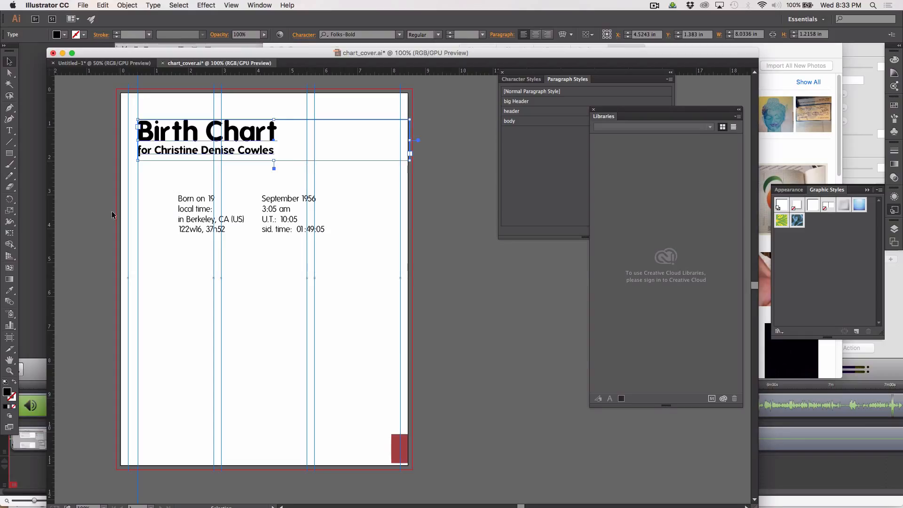
click(12, 212)
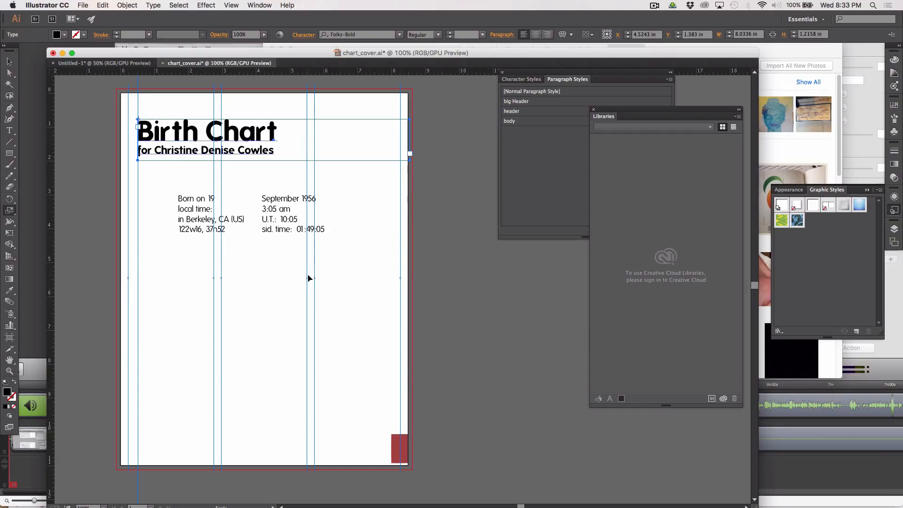
drag(308, 278, 353, 303)
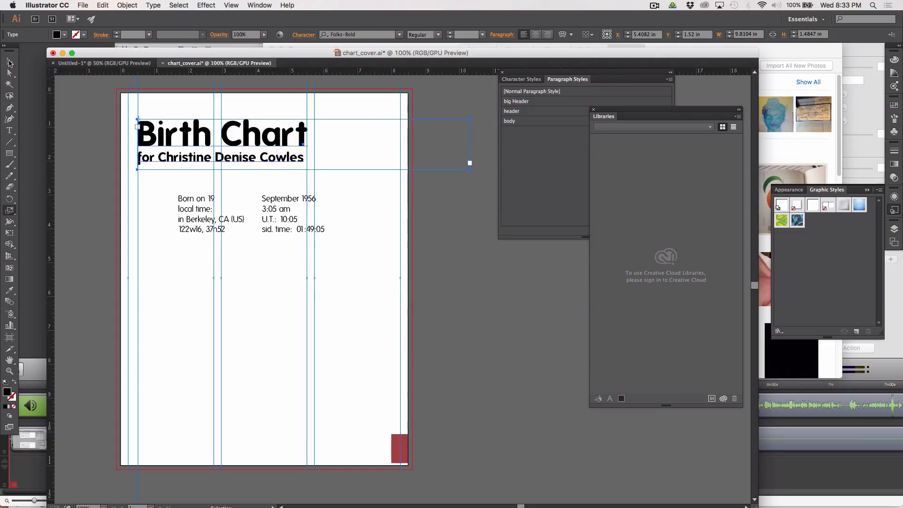
Step: Align the birth details text frame with the second column's left guide and widen it to the right margin guide, about 5.29 in wide
click(9, 62)
drag(184, 215, 229, 236)
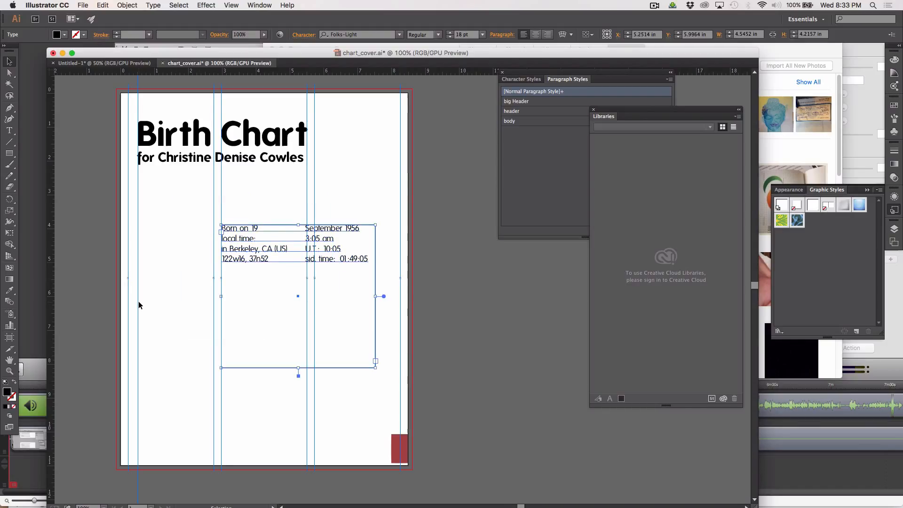
click(8, 130)
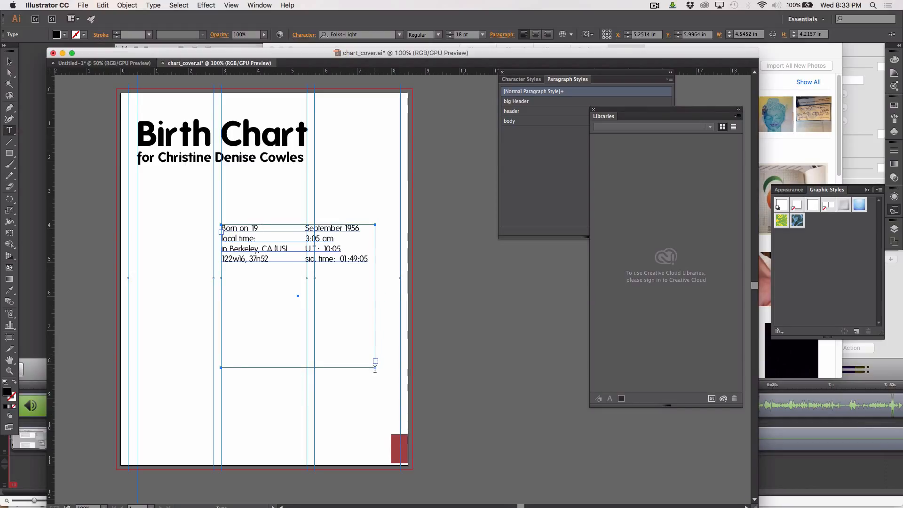
click(9, 61)
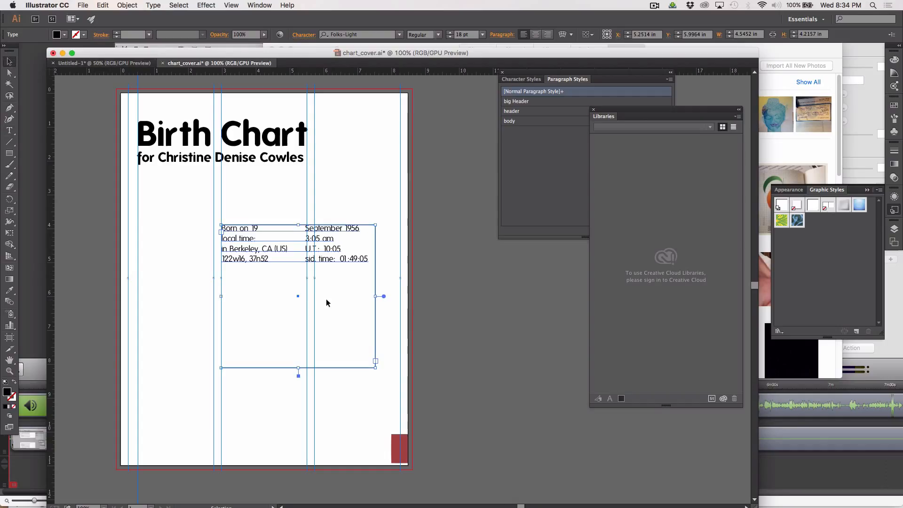
drag(375, 368, 401, 367)
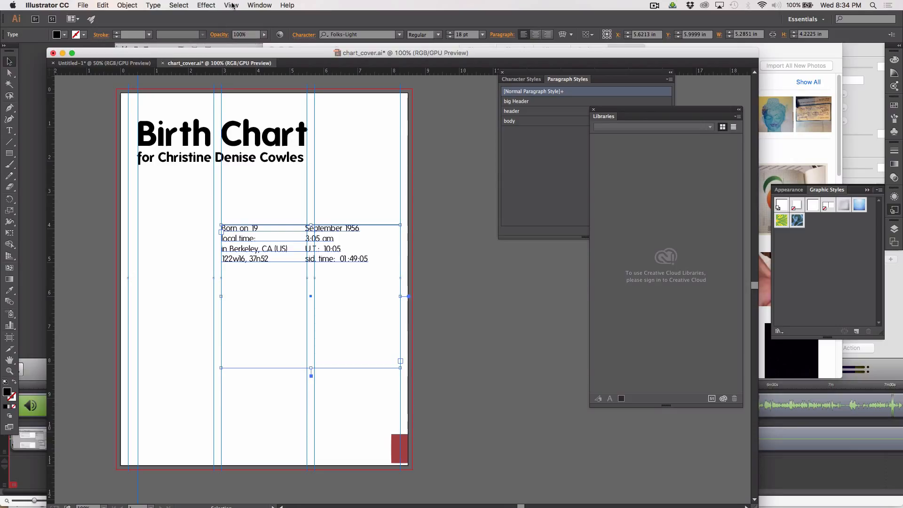
Step: Position the Tabs ruler above the birth details and shift the tab stop to the third column's left guide
click(260, 5)
mouse_move(280, 374)
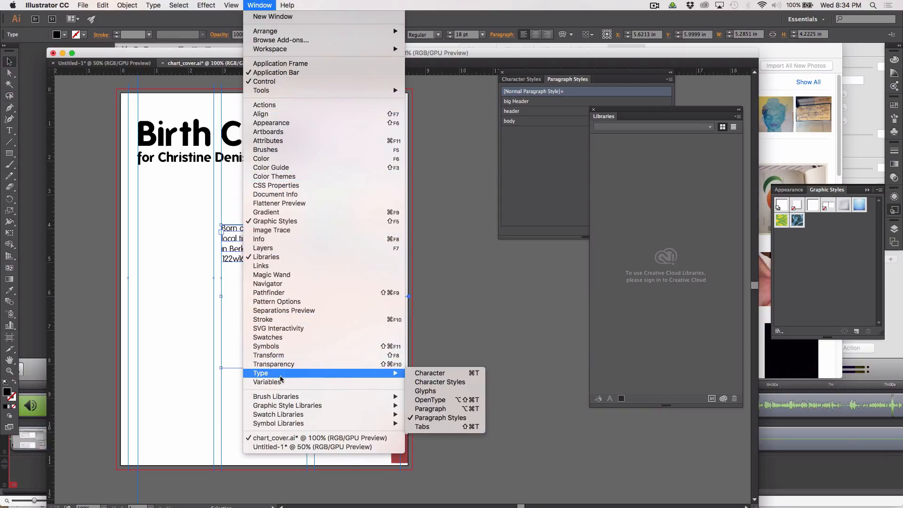
click(421, 427)
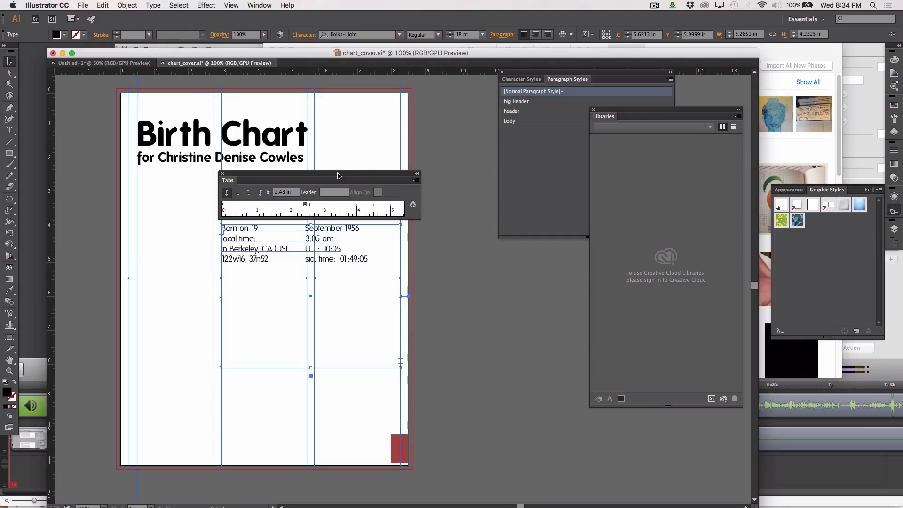
drag(338, 176, 390, 130)
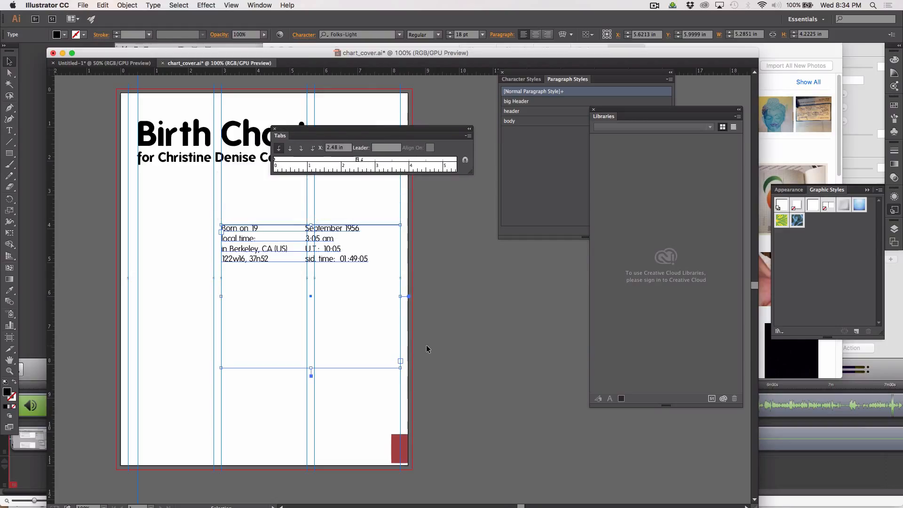
click(465, 162)
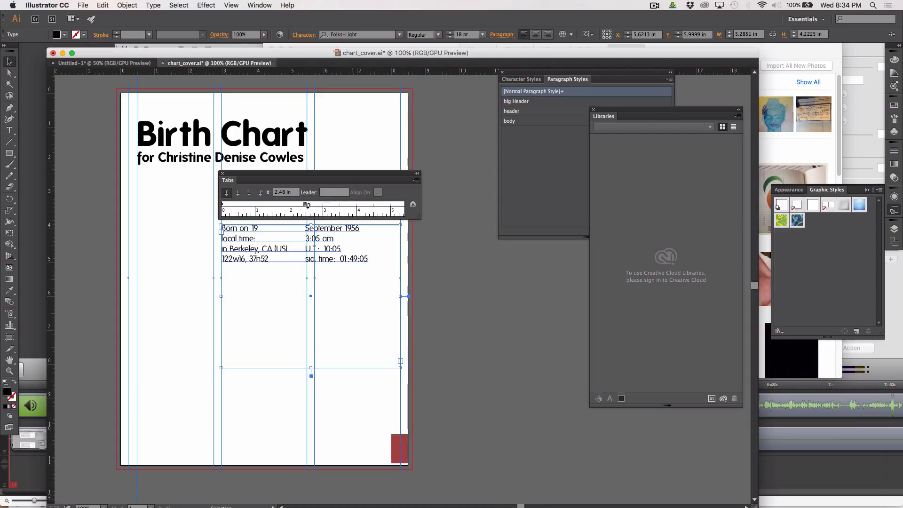
drag(309, 205, 326, 225)
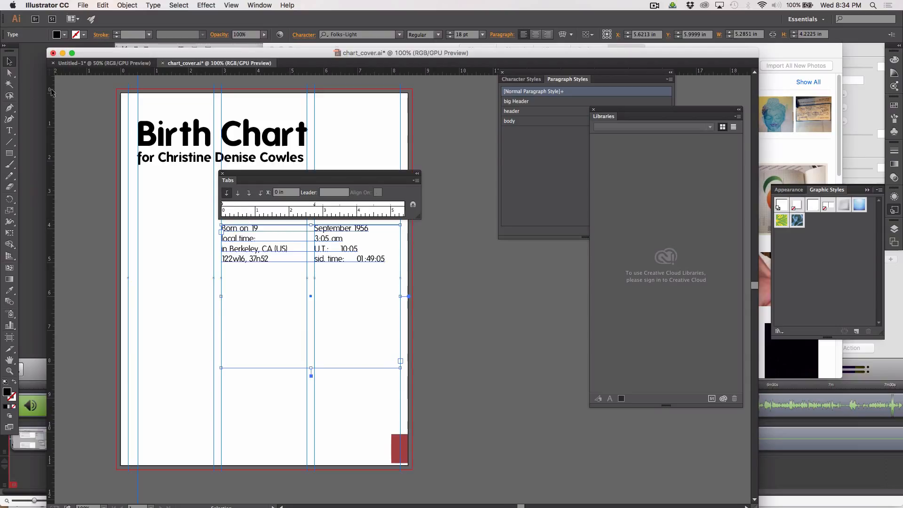
Step: Increase the font size of all the birth details text to 23 pt and close the Tabs ruler
click(13, 132)
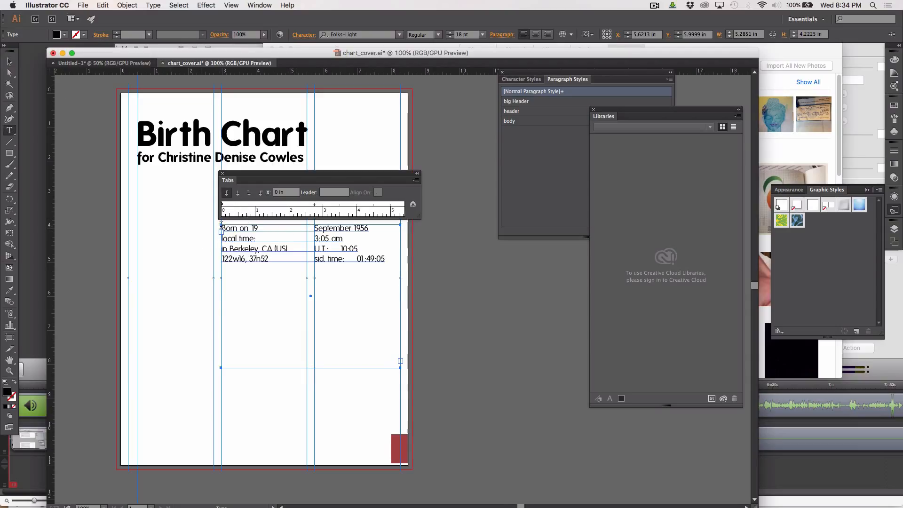
drag(221, 226, 401, 297)
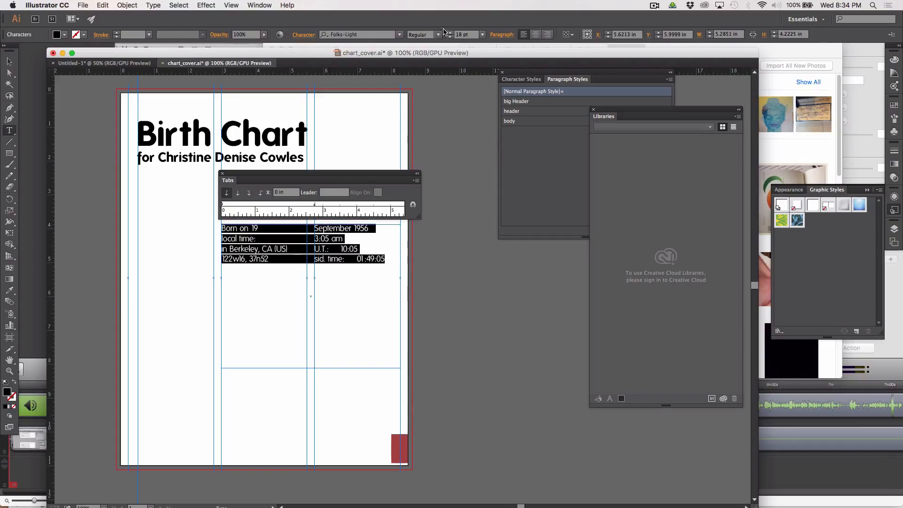
click(460, 35)
key(Up)
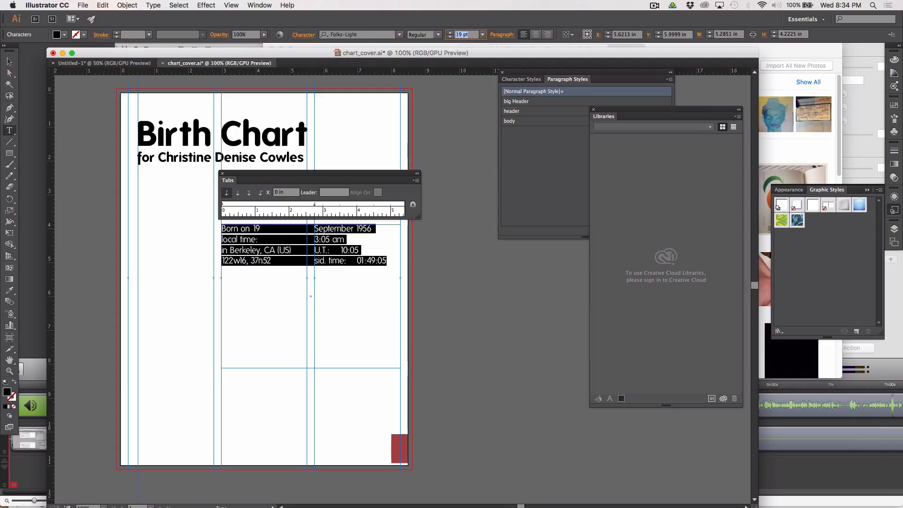
key(Up)
key(Up)
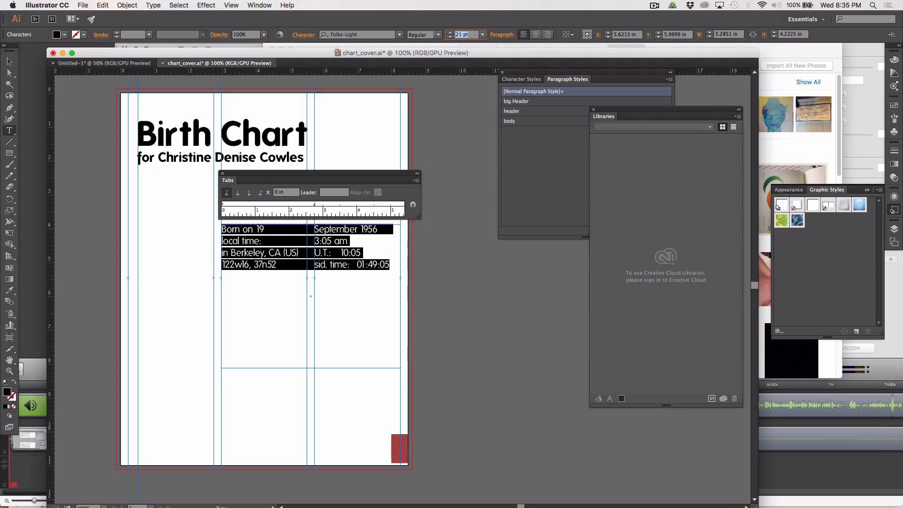
key(Up)
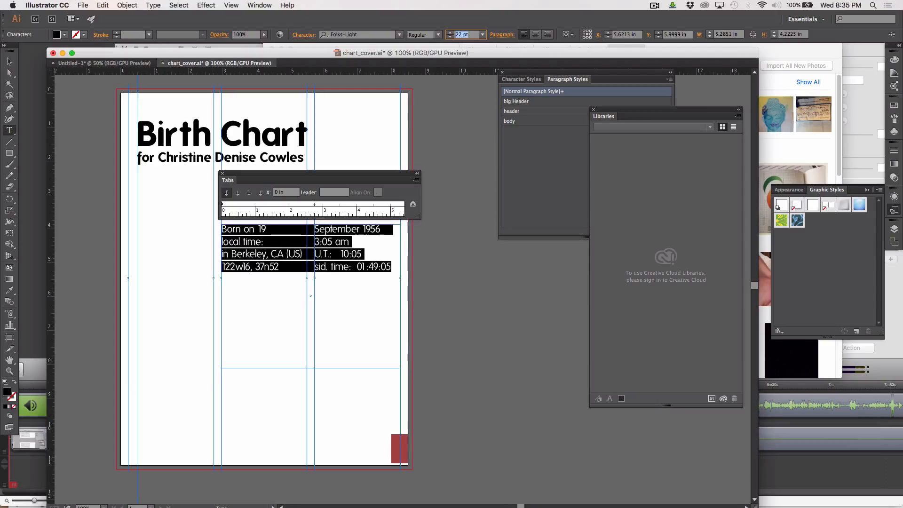
key(Up)
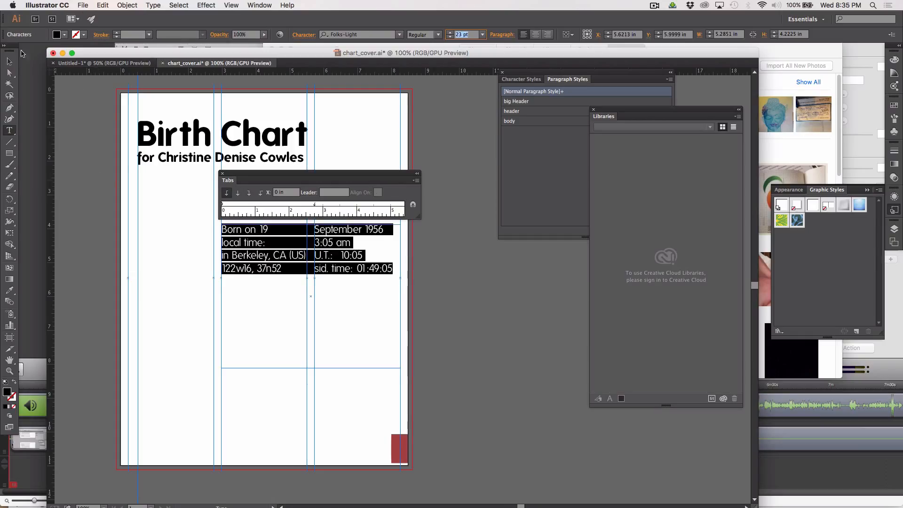
key(Escape)
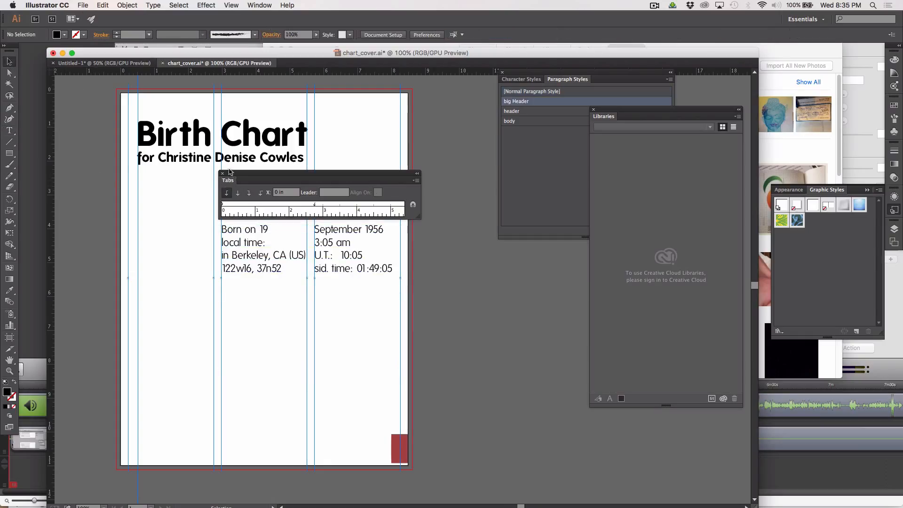
click(223, 173)
click(231, 103)
Step: Toggle the guides off and on repeatedly to examine the cover layout with and without them
click(231, 5)
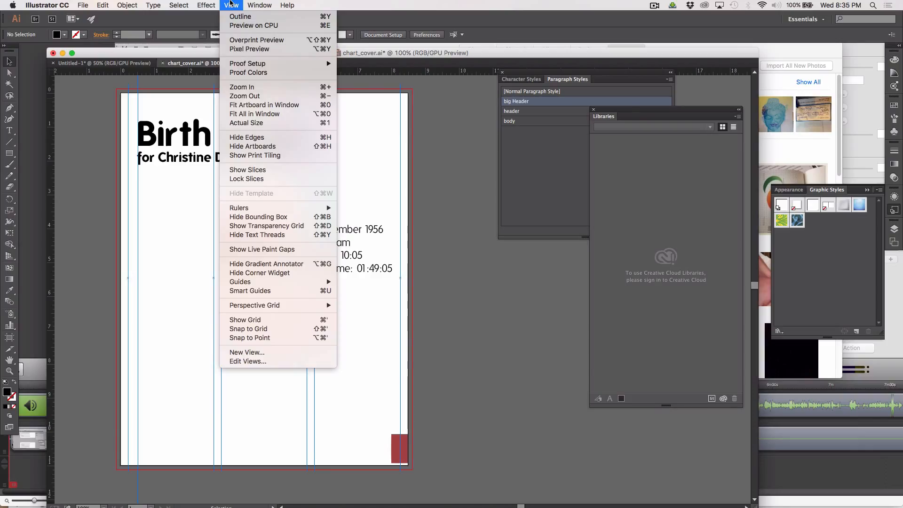
mouse_move(253, 284)
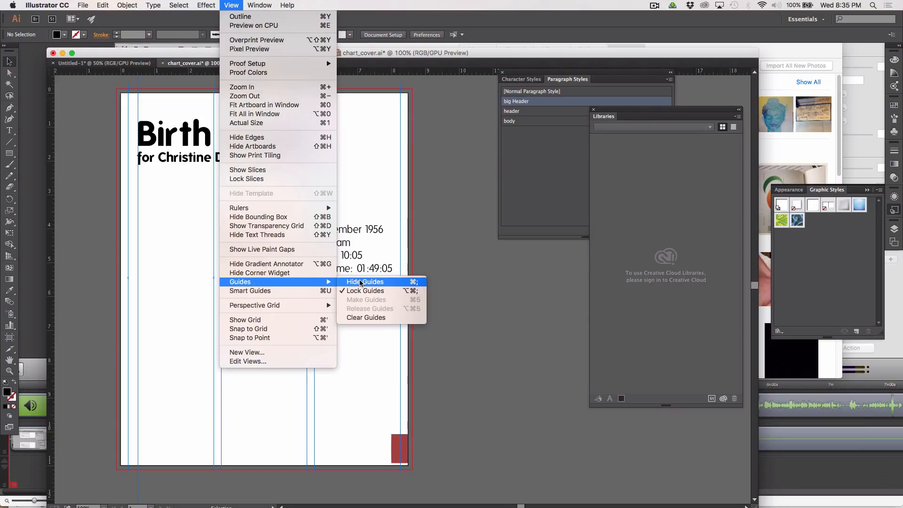
click(473, 284)
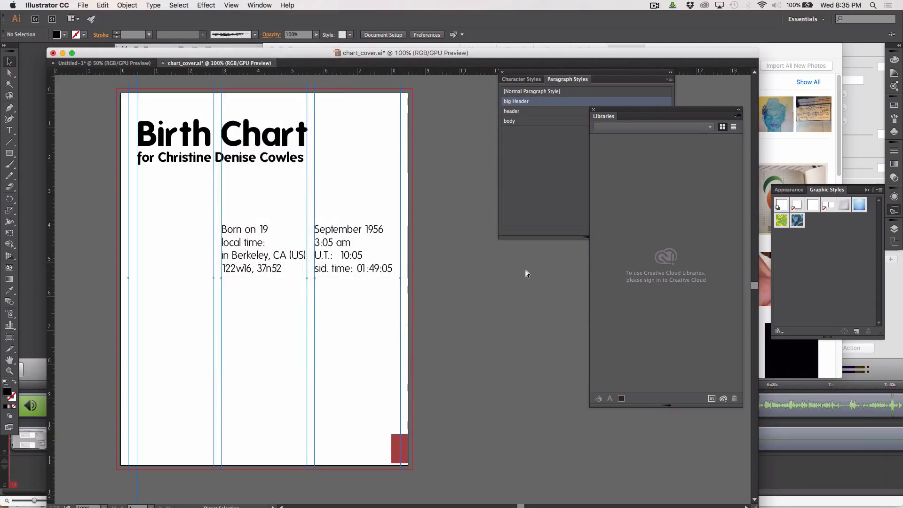
key(super+semicolon)
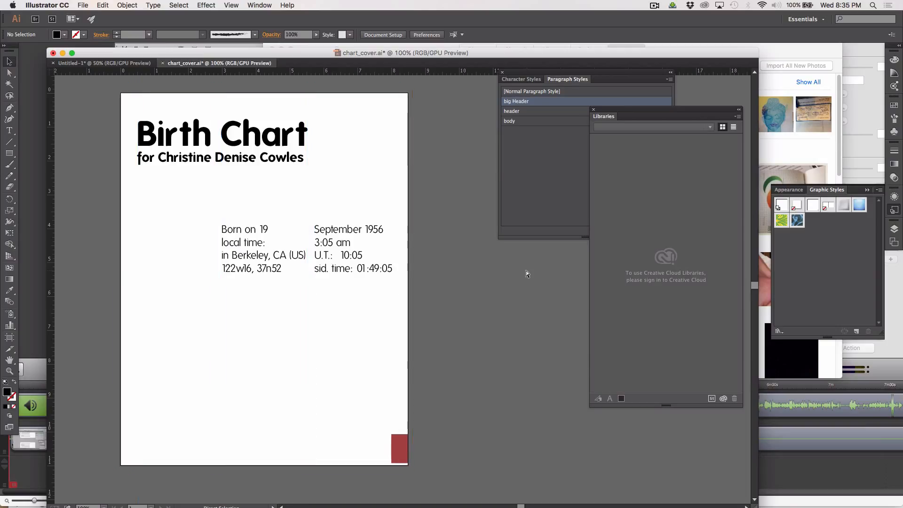
key(super+semicolon)
key(super+semicolon)
key(super+semicolon)
key(super+semicolon)
key(super+semicolon)
key(super+semicolon)
key(super+semicolon)
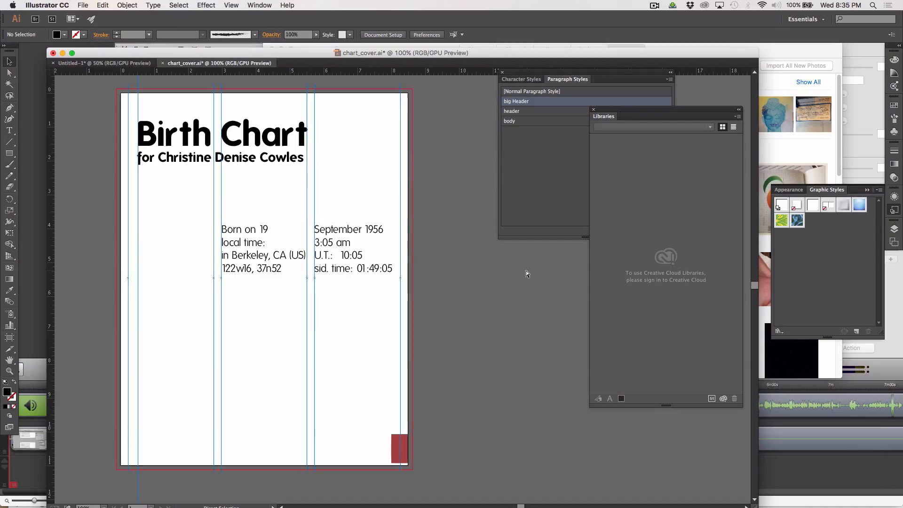
Step: Examine how the birth details line up with the second column's left guide, with the guides hidden and shown
key(super+semicolon)
key(super+semicolon)
key(super+semicolon)
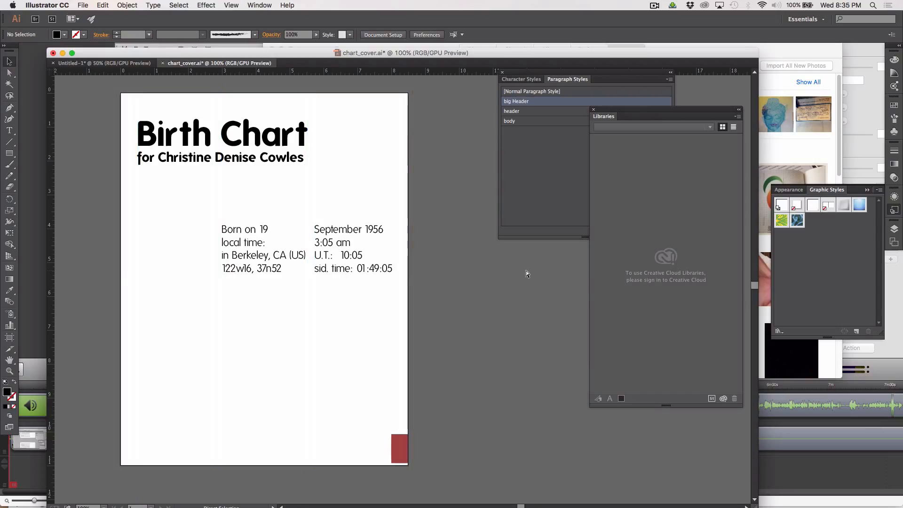
click(9, 371)
click(233, 273)
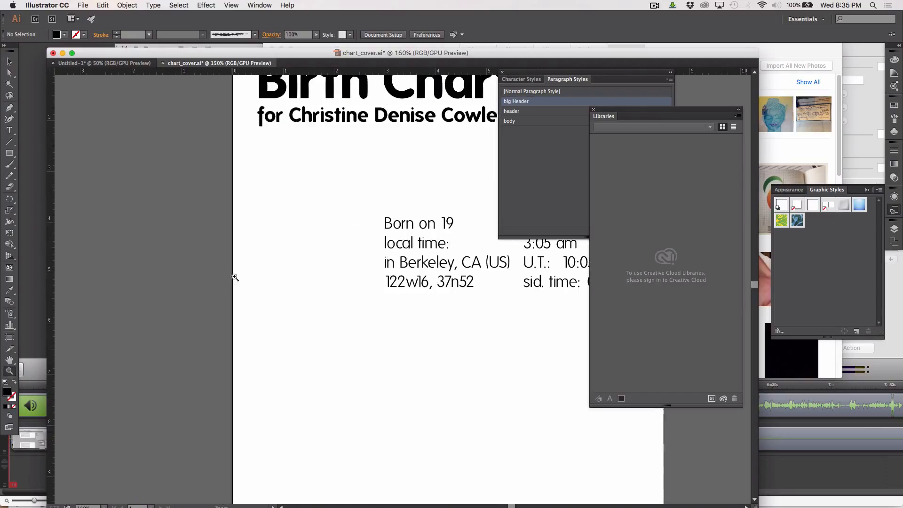
click(416, 284)
click(416, 284)
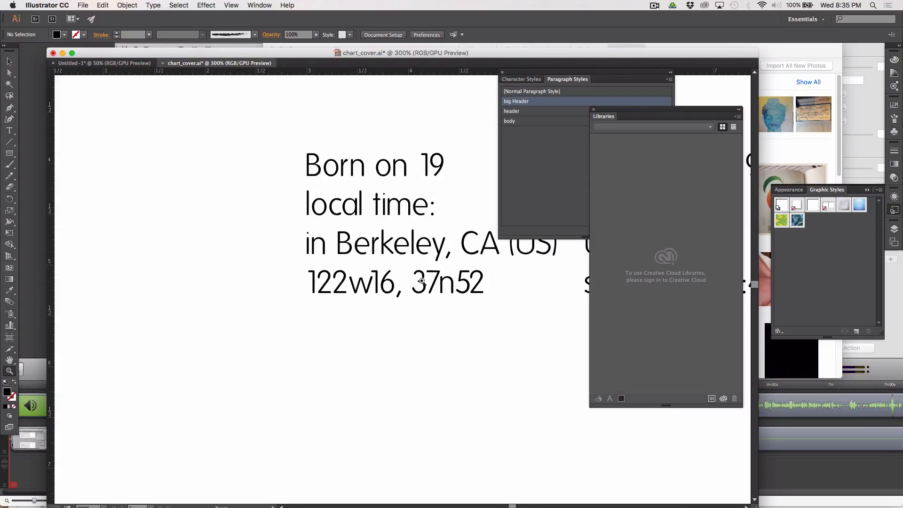
key(super+semicolon)
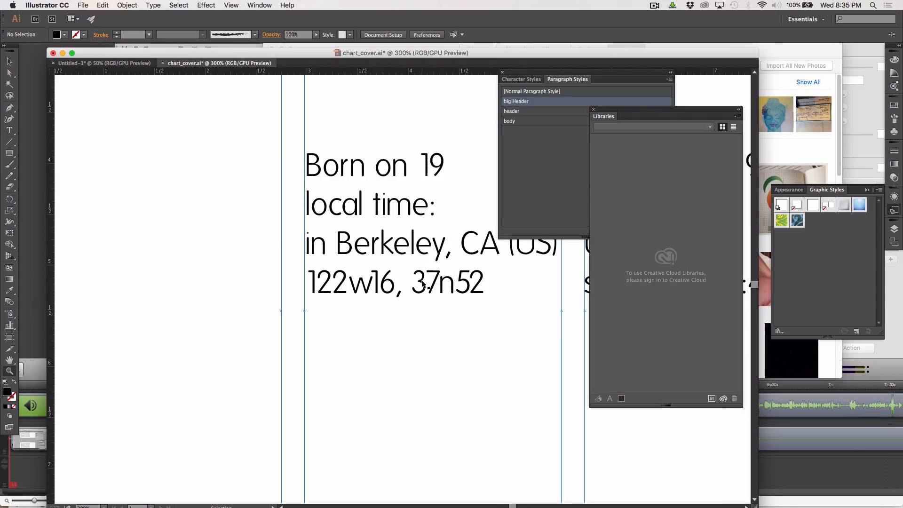
Step: Place the text cursor before the first digit of the coordinates line and open the Character settings
click(9, 132)
click(307, 272)
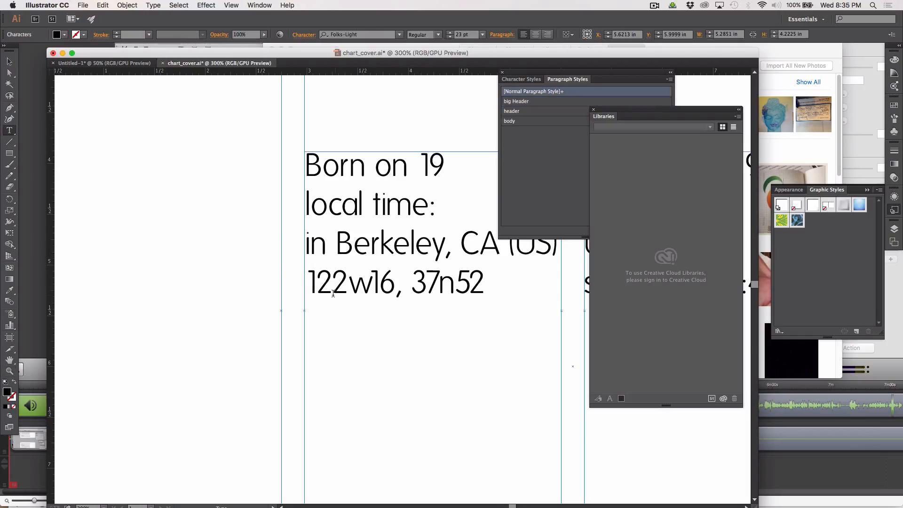
drag(315, 281, 297, 276)
click(308, 281)
drag(194, 53, 172, 8)
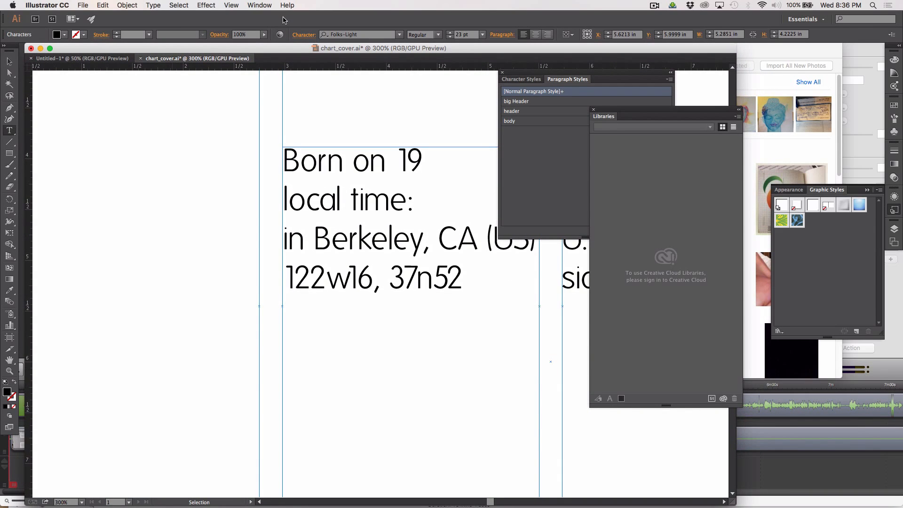
click(267, 6)
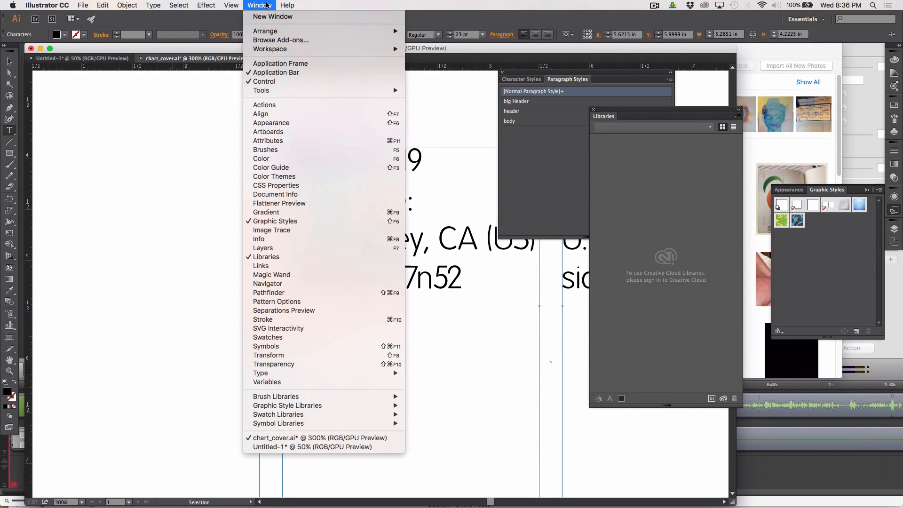
mouse_move(251, 377)
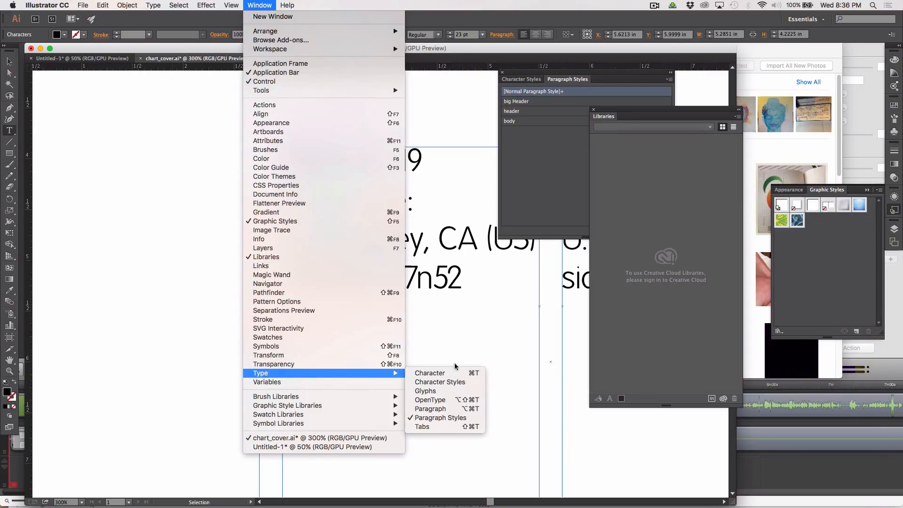
click(463, 374)
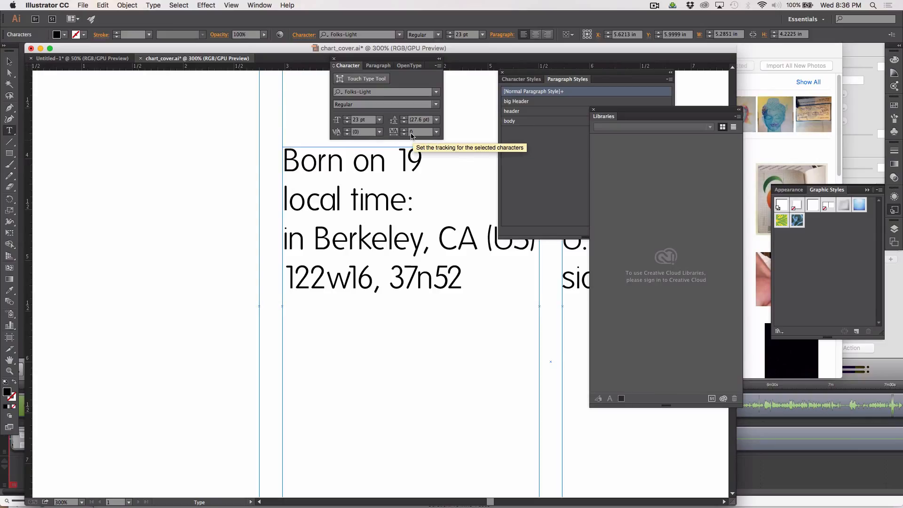
Step: Set the kerning in front of the coordinates line's first digit to -23 and try lowering the tracking there
click(348, 134)
click(348, 134)
click(348, 134)
click(347, 134)
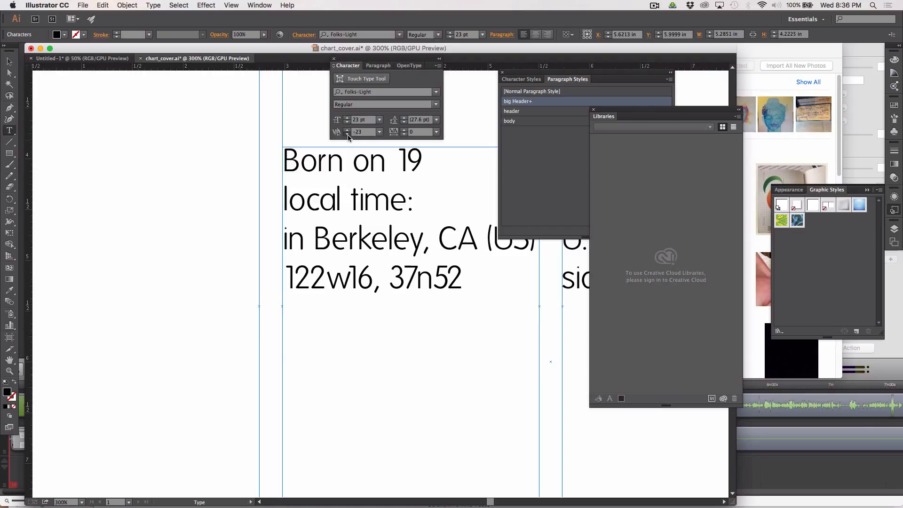
click(406, 134)
click(405, 134)
click(406, 134)
Step: Select the first digit of the coordinates line and reduce its tracking to -16
key(shift+Right)
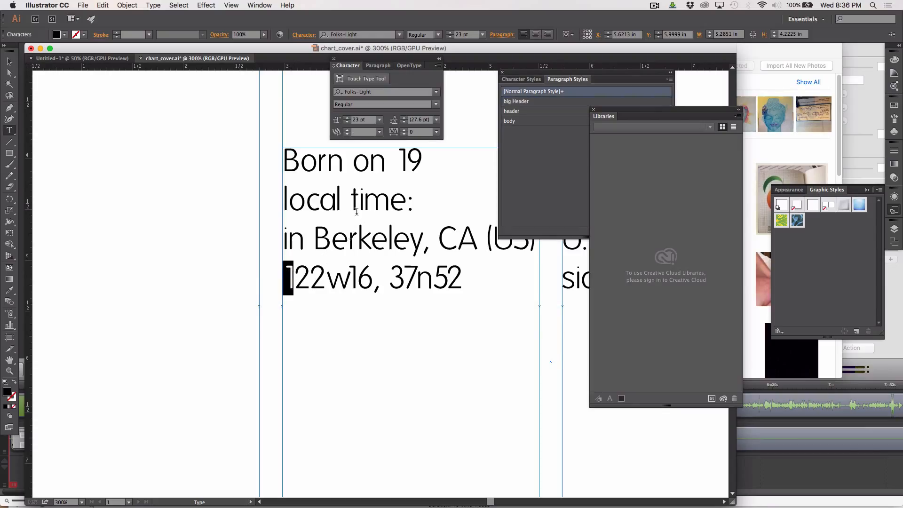
click(347, 134)
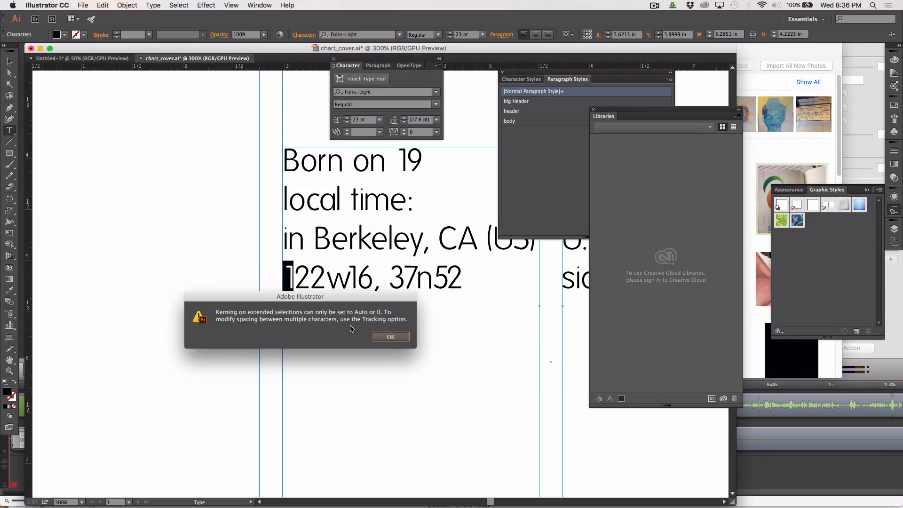
click(382, 338)
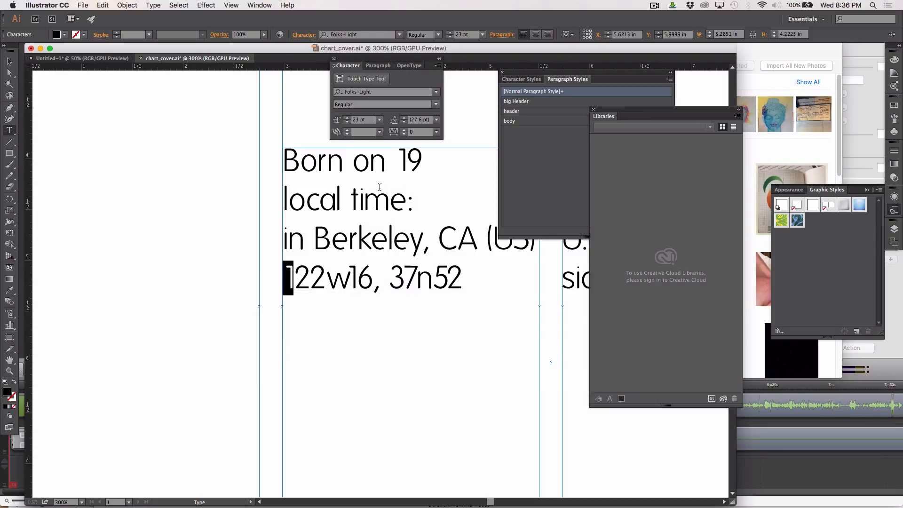
click(404, 134)
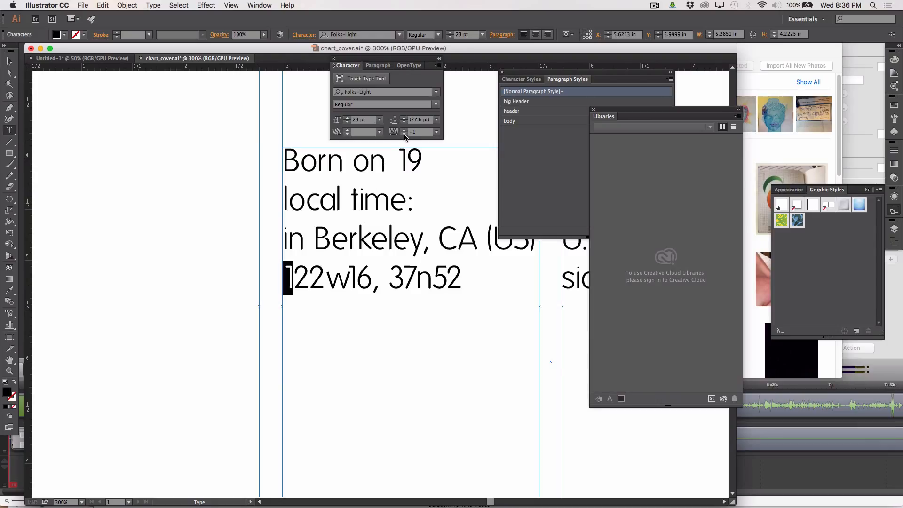
click(404, 134)
click(405, 135)
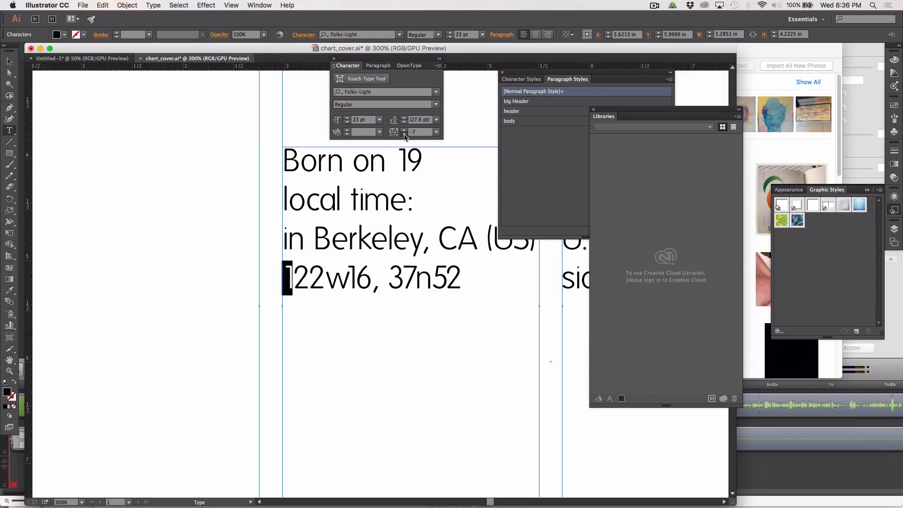
click(404, 134)
click(404, 134)
click(404, 134)
click(405, 134)
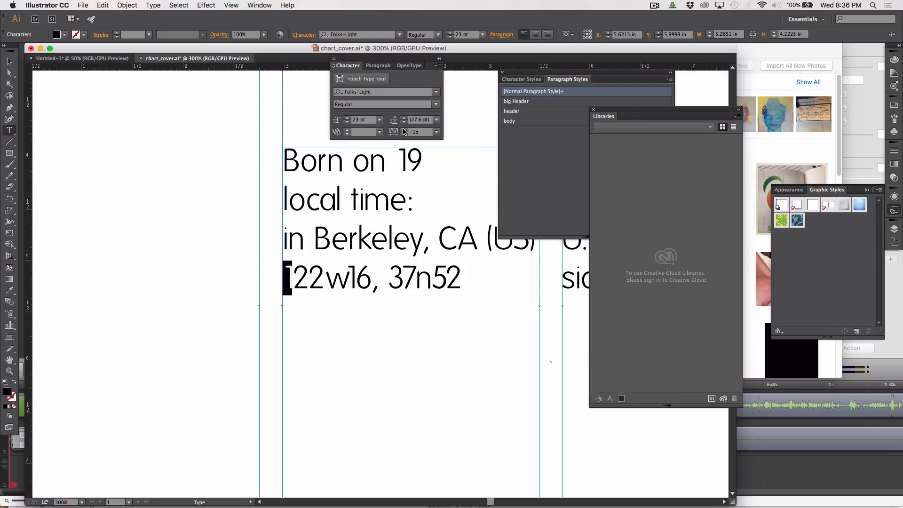
Step: Set the tracking of the coordinates line's first digit to 0 and deselect the digit
click(404, 129)
click(403, 129)
click(403, 130)
click(403, 129)
click(403, 130)
click(404, 130)
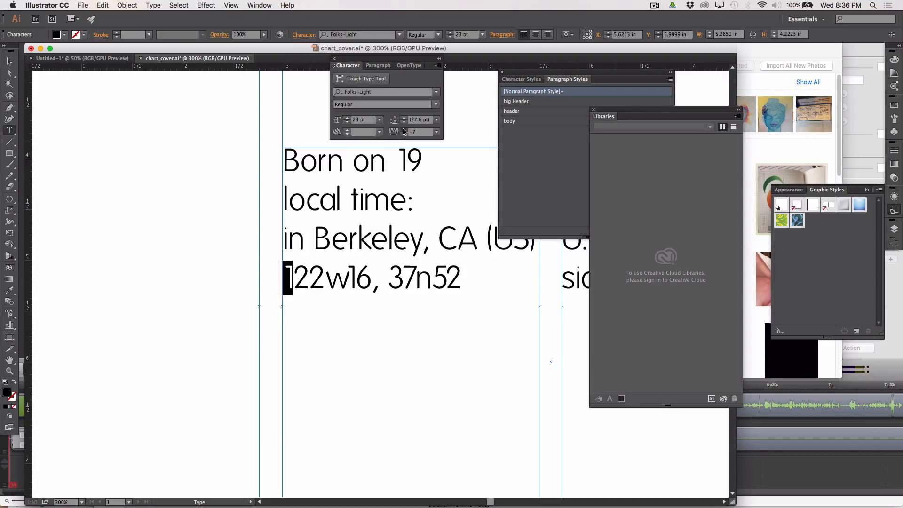
click(403, 130)
click(403, 129)
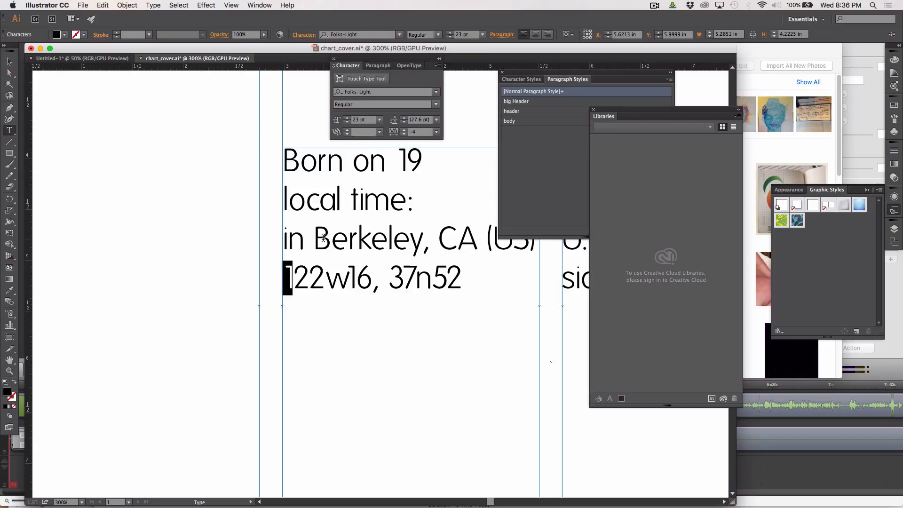
click(403, 130)
click(403, 130)
click(404, 130)
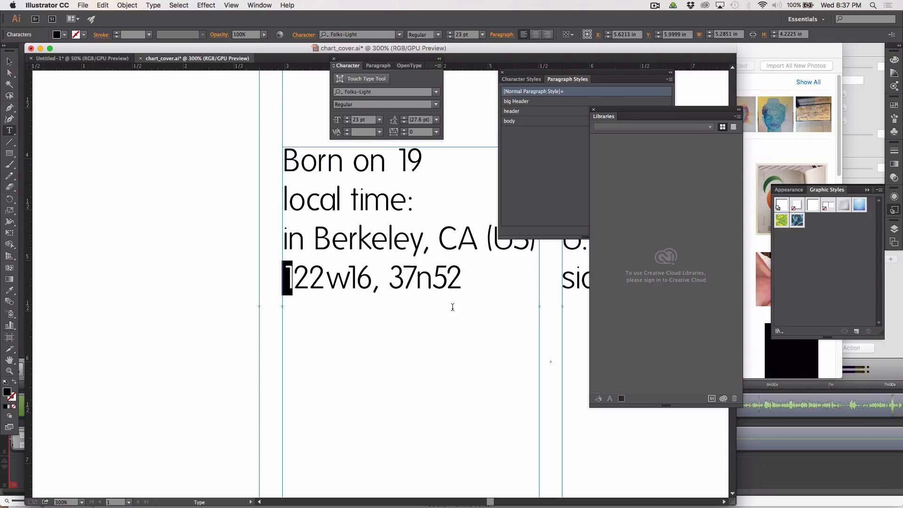
click(456, 291)
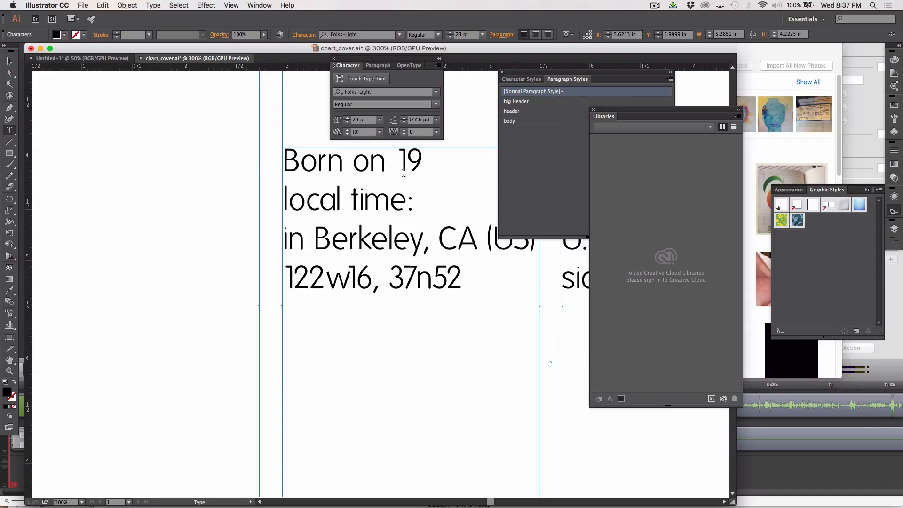
Step: Capitalize the first letter of the birth details' second line so it reads "Local time:"
click(281, 202)
text(L)
key(Delete)
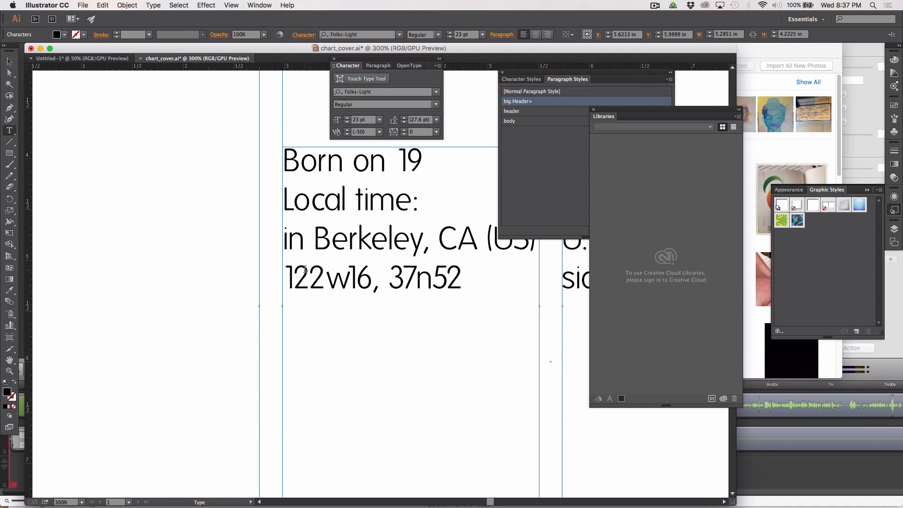
Step: Examine the birth details' right-hand column up close, the whole cover with the guides hidden, and the red corner rectangle
scroll(305, 269, right, 10)
scroll(305, 269, up, 2)
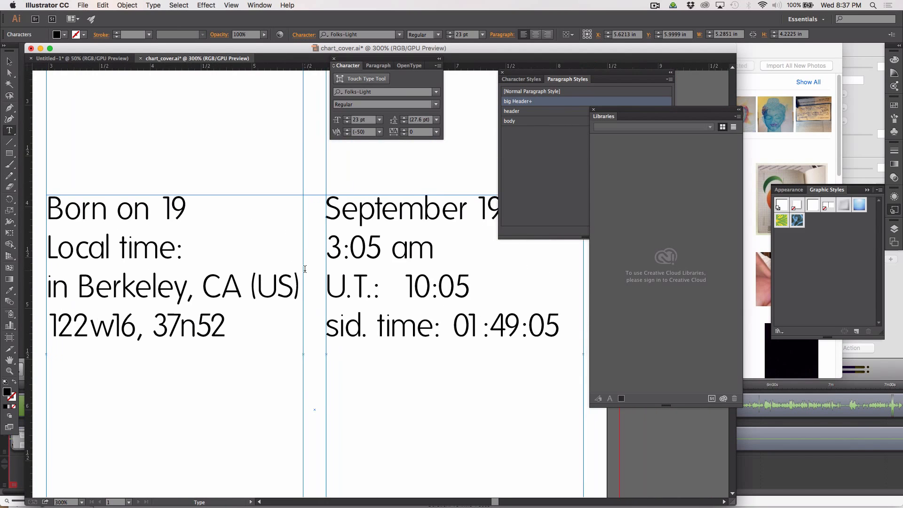
scroll(305, 269, right, 5)
scroll(306, 266, down, 2)
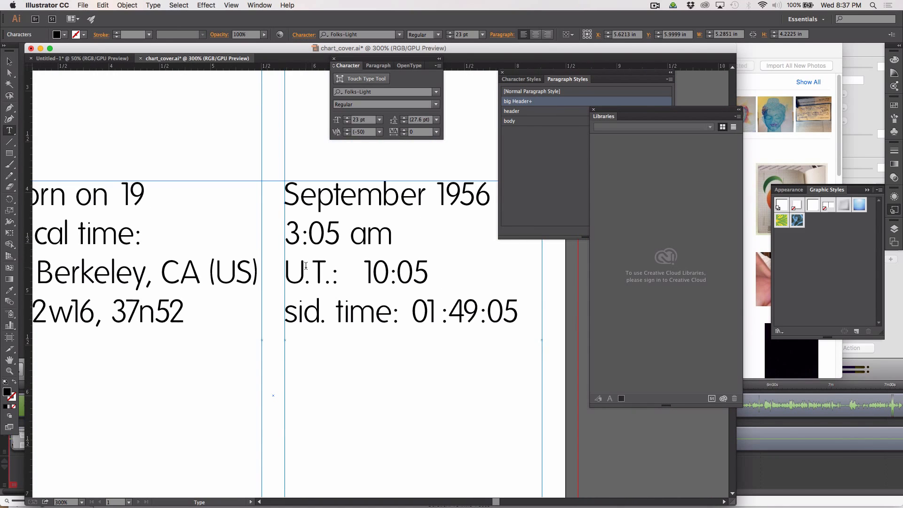
key(super+minus)
key(super+minus)
key(super+minus)
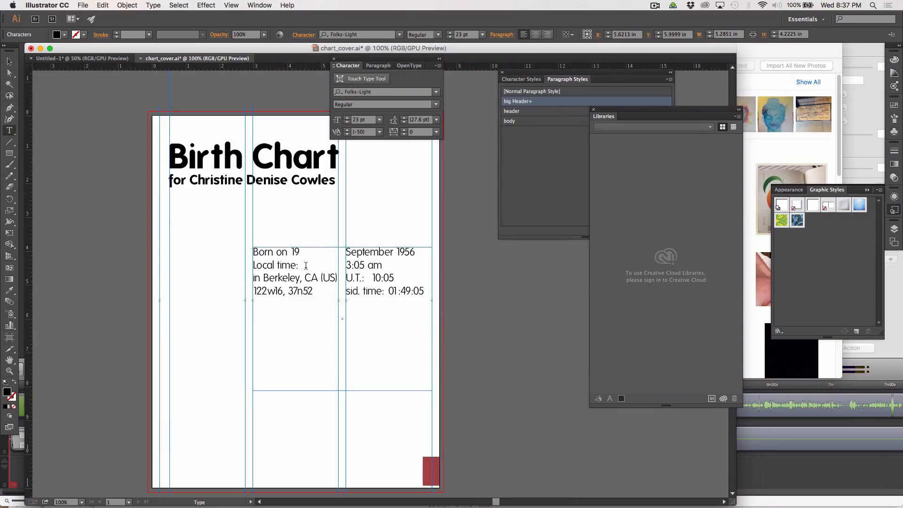
key(Escape)
key(super+semicolon)
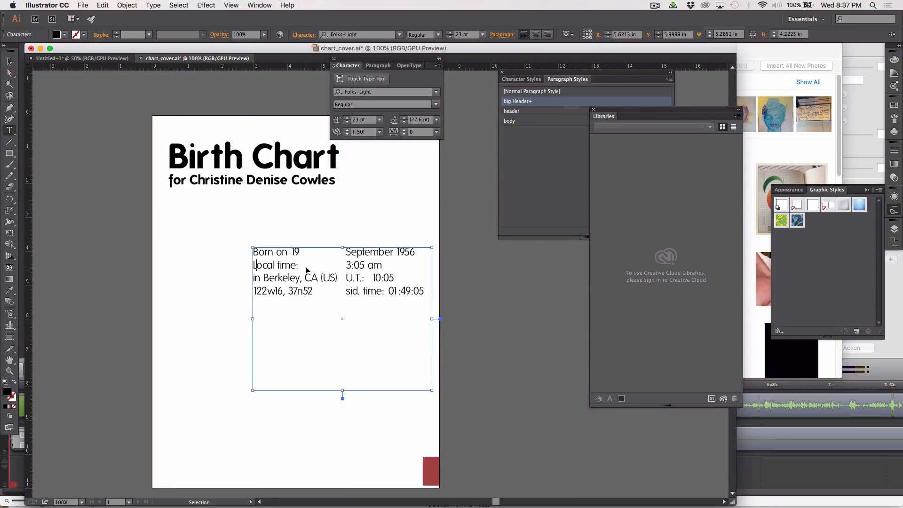
click(9, 62)
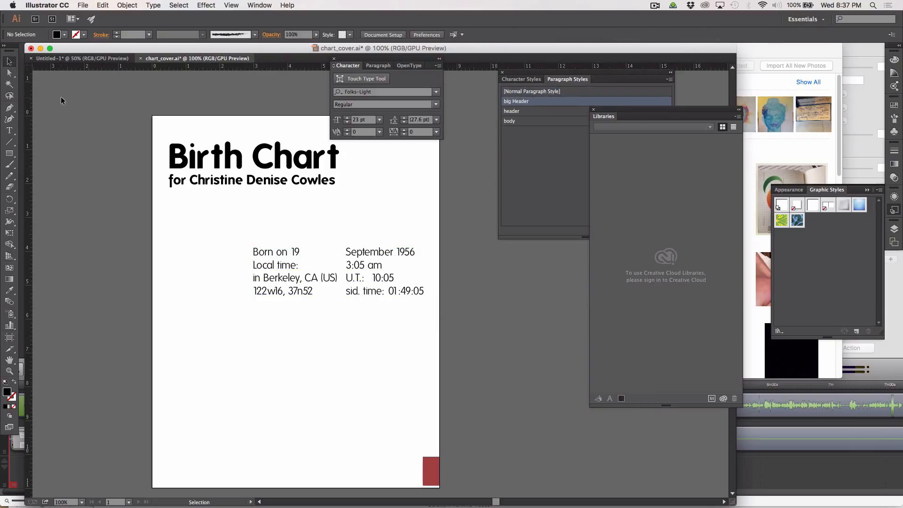
click(432, 471)
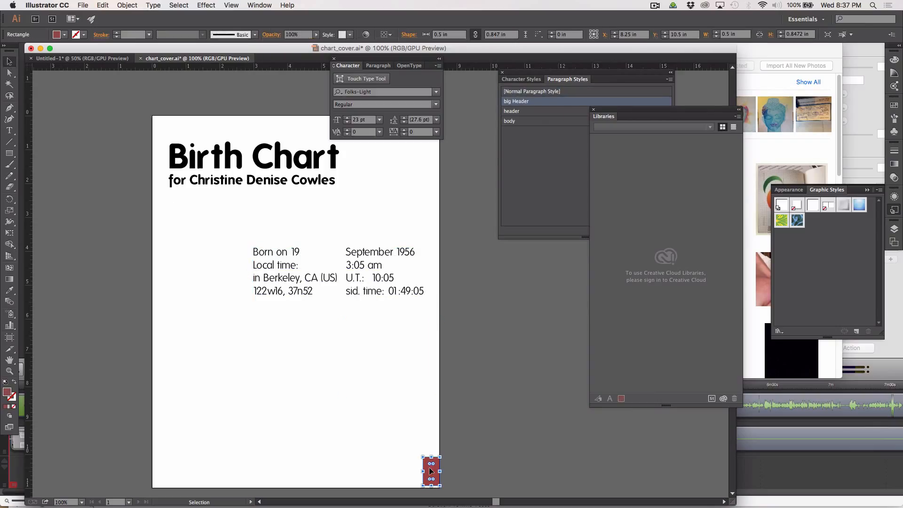
click(526, 397)
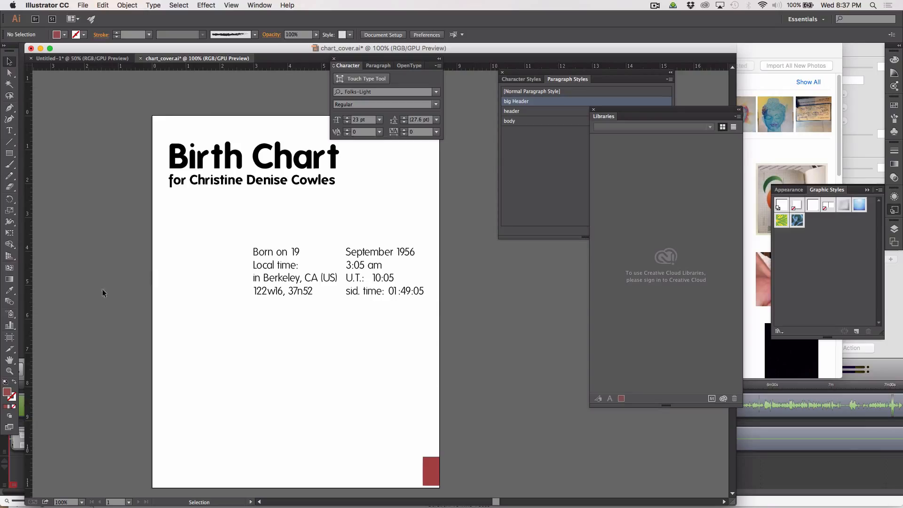
drag(23, 312, 423, 317)
key(super+Tab)
key(super+Tab)
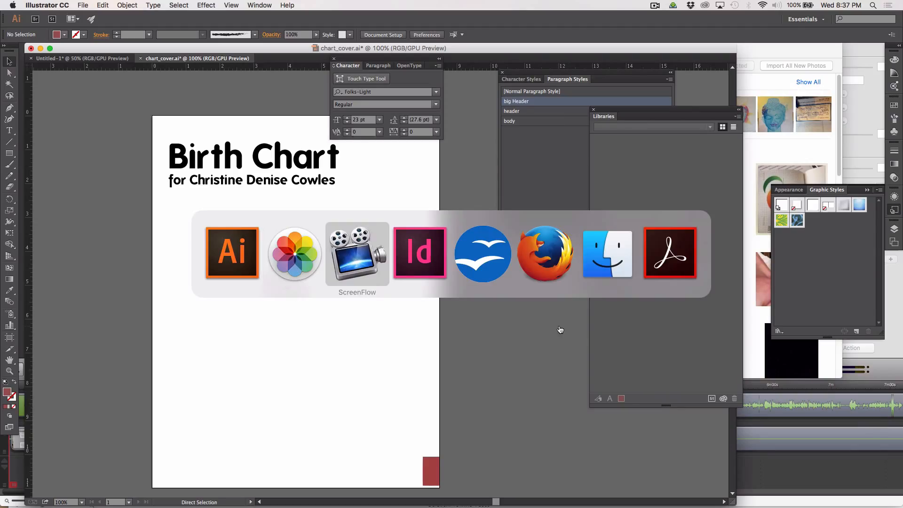
key(super+Tab)
key(super+Tab)
key(super+Tab)
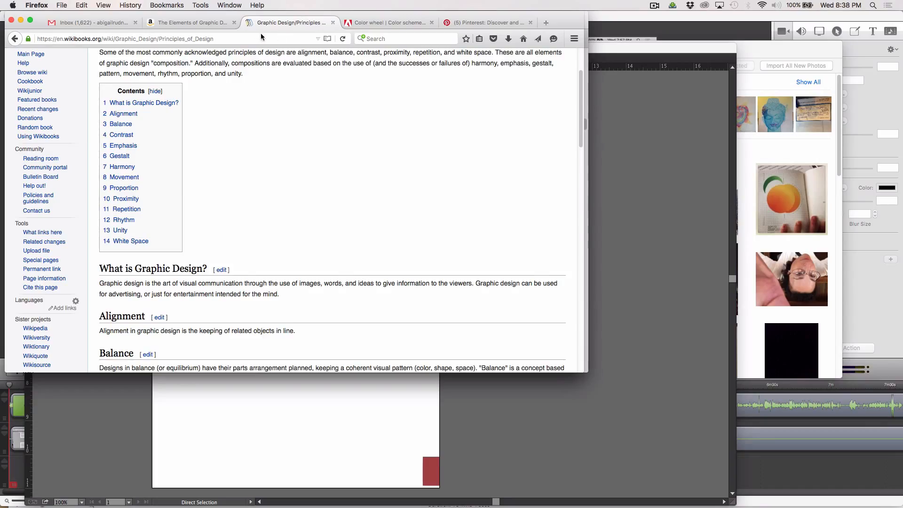
key(super+Tab)
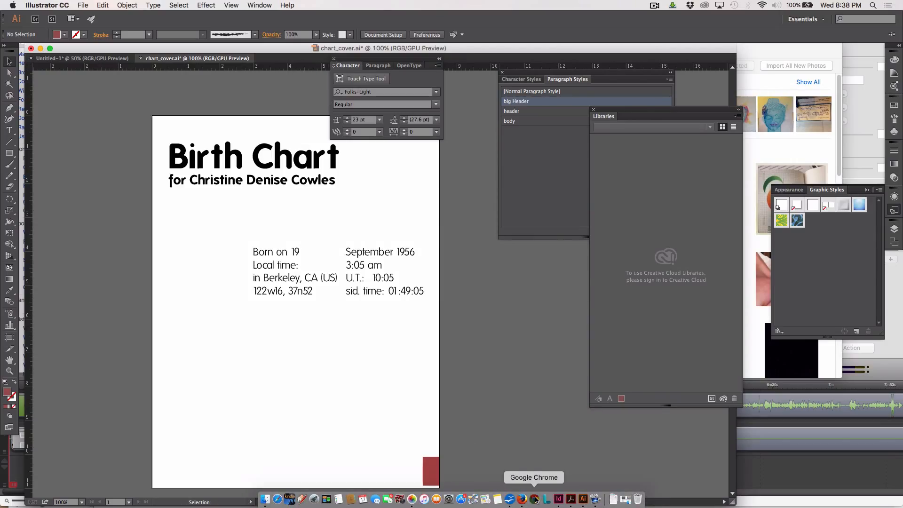
Step: Switch to Google Chrome, enlarge its window and search the web for "creative commons images"
click(535, 499)
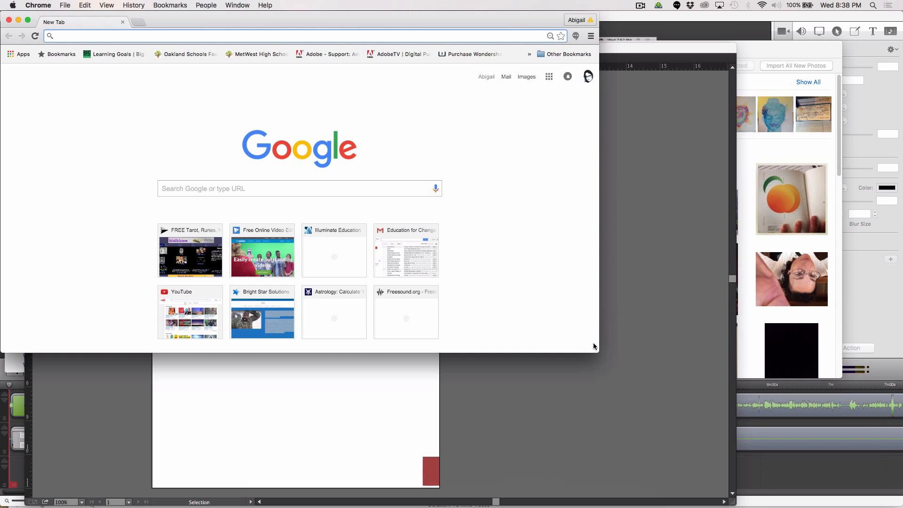
drag(597, 350, 836, 484)
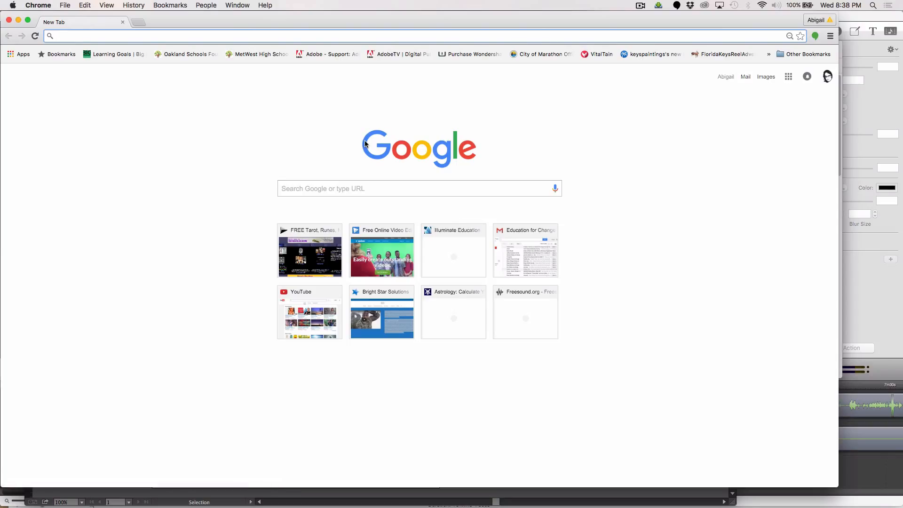
click(294, 188)
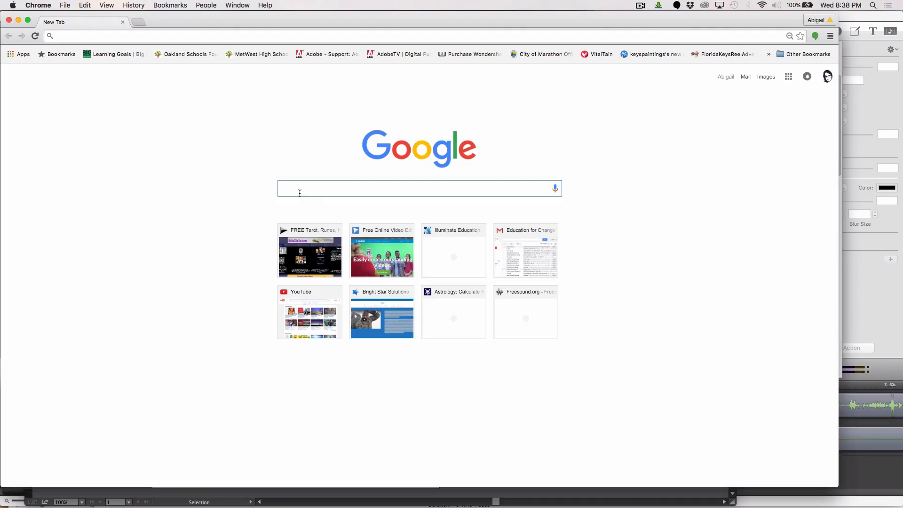
text(c)
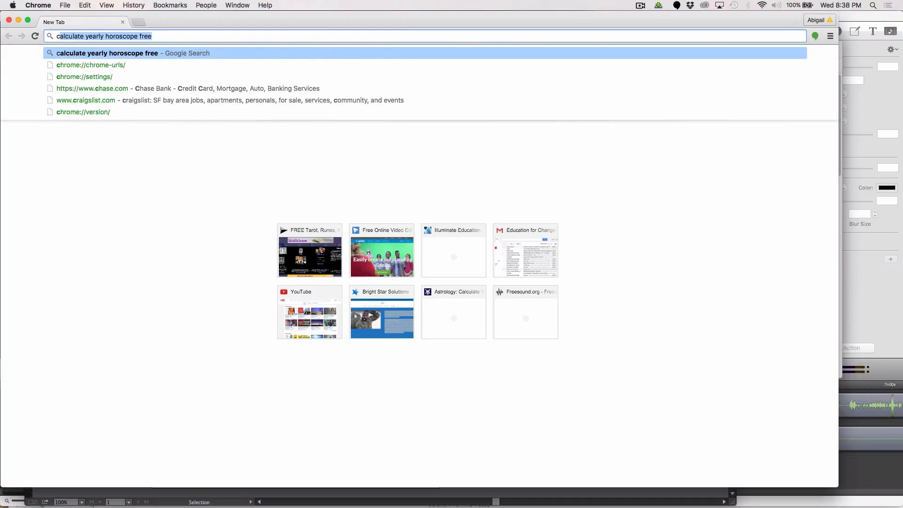
text(rea)
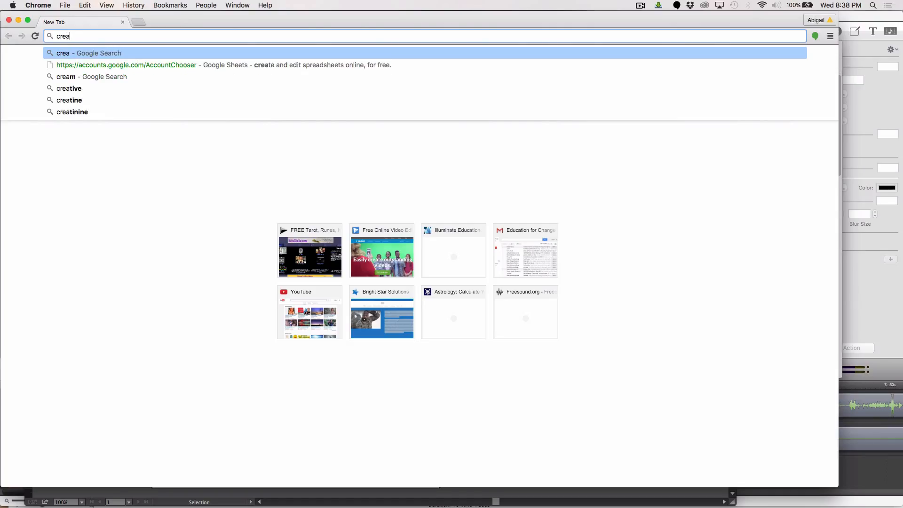
text(tive)
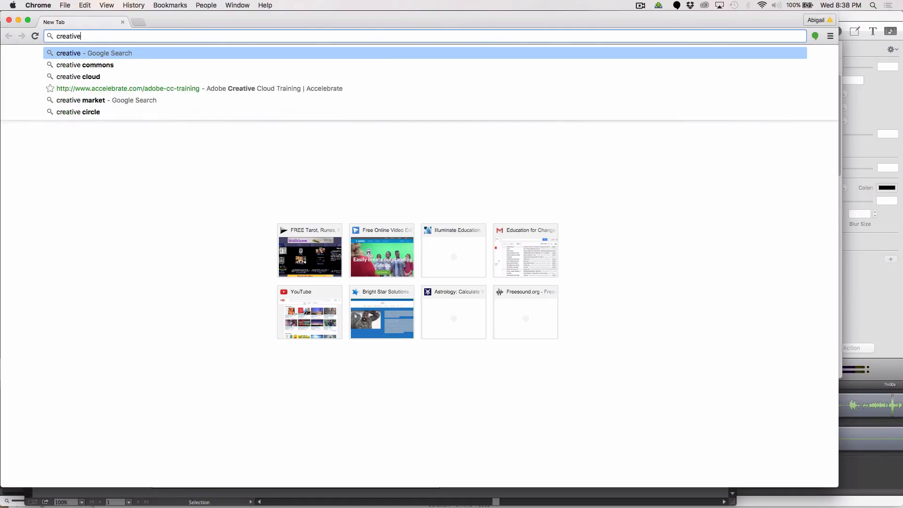
text( commons)
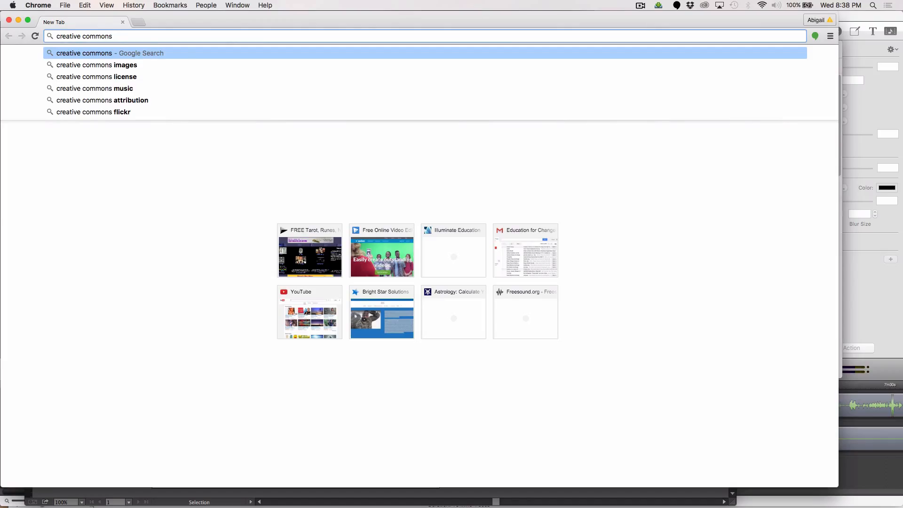
text(images)
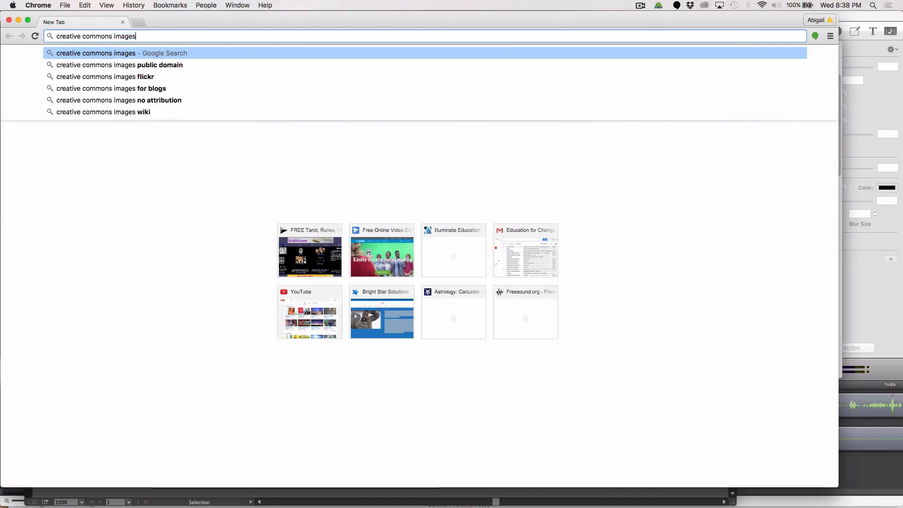
key(Return)
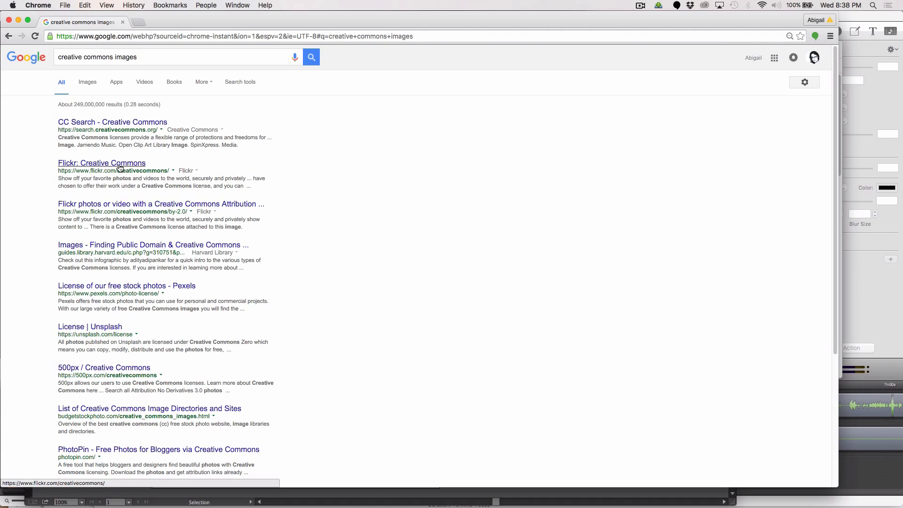
Step: Look through the web results and open the CC Search site from Creative Commons
scroll(115, 339, down, 1)
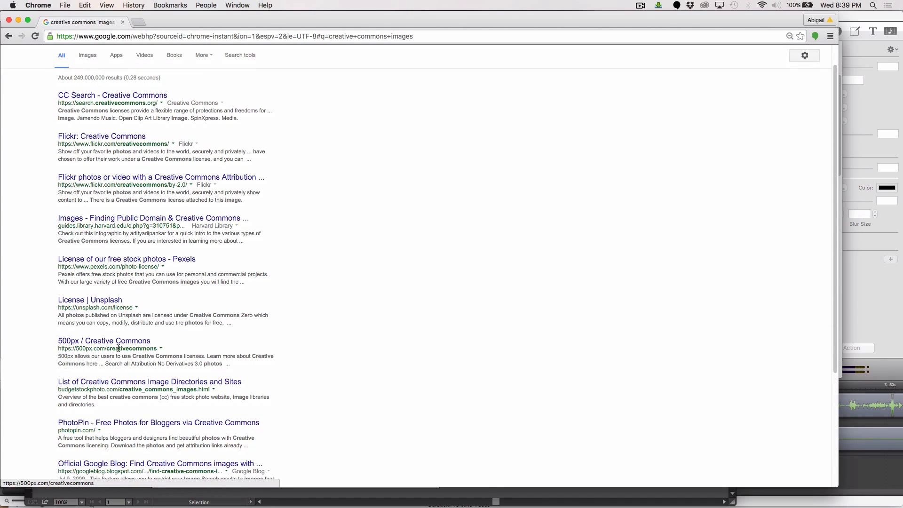
scroll(114, 363, down, 4)
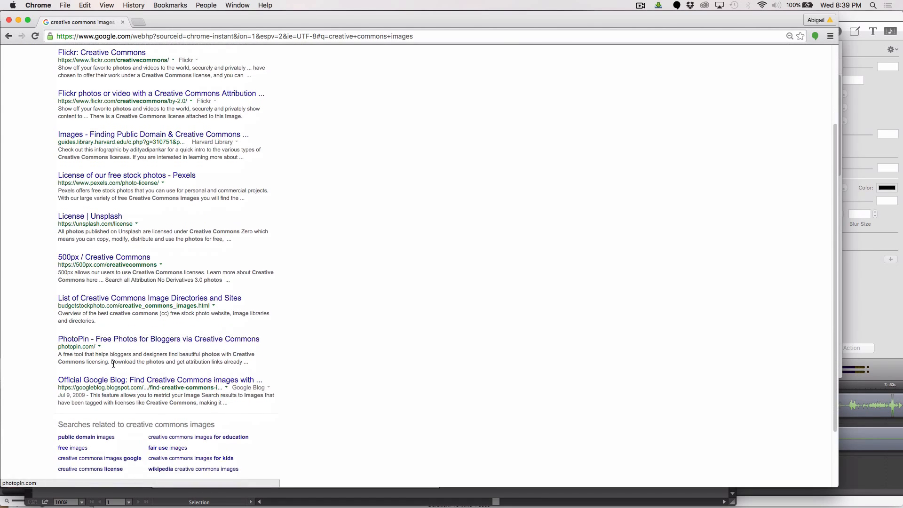
scroll(136, 207, up, 5)
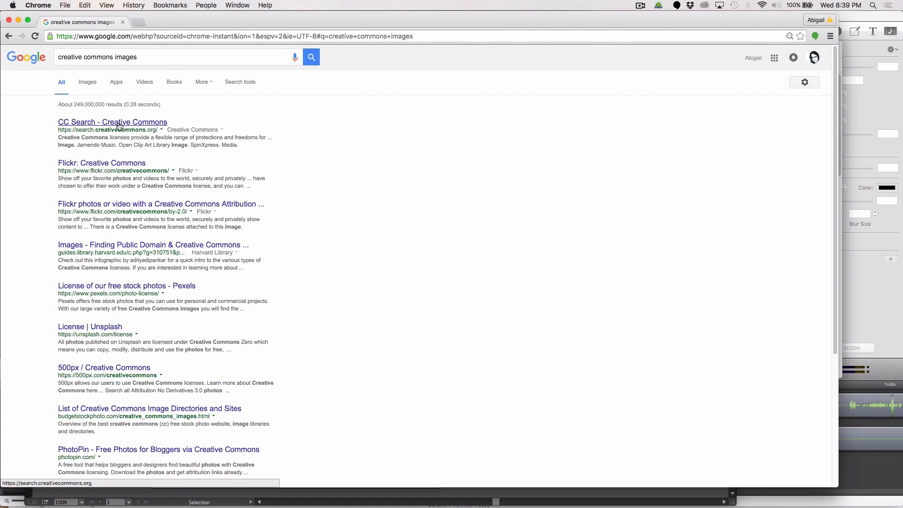
click(119, 124)
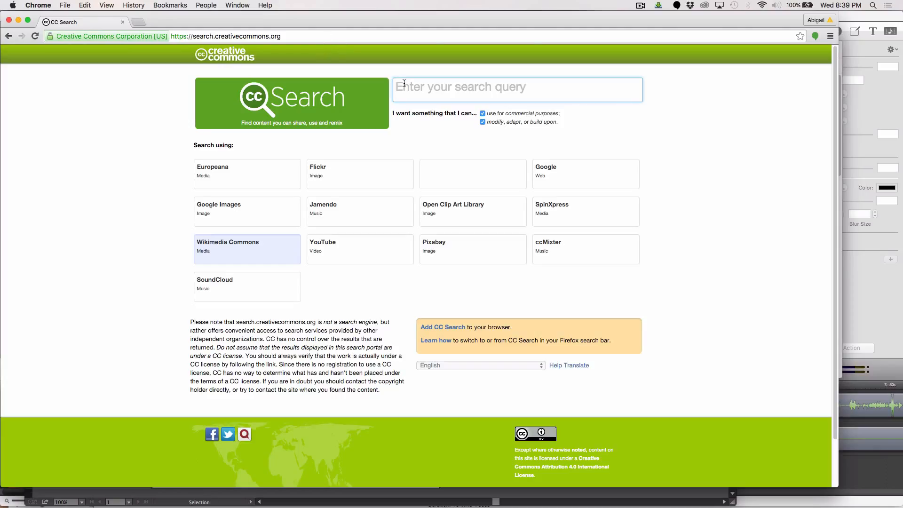
Step: Search Wikimedia Commons through CC Search for "Virgo logo"
text(Virgo)
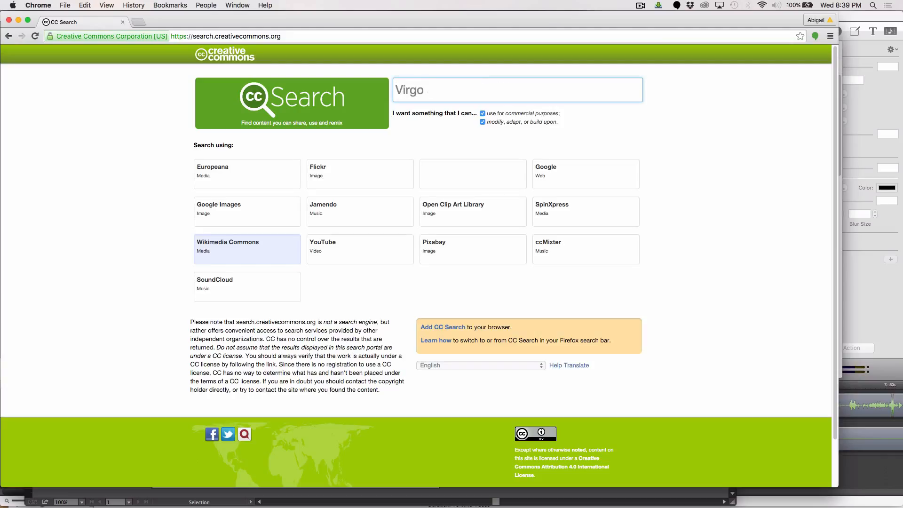
text( em)
key(BackSpace)
key(BackSpace)
text(logo)
key(Return)
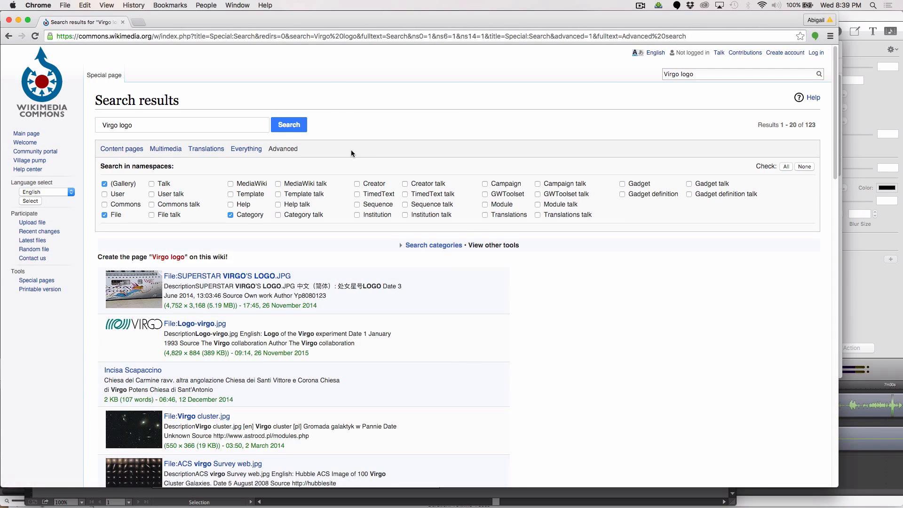
Step: Look through the Wikimedia Commons results and change the search to "Virgo symbol"
scroll(349, 151, down, 3)
scroll(347, 152, down, 15)
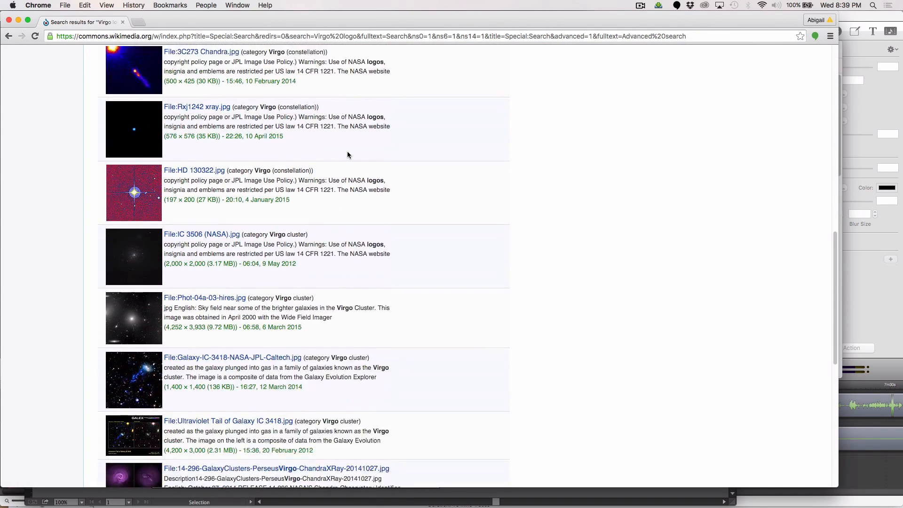
scroll(348, 154, down, 5)
scroll(347, 151, up, 20)
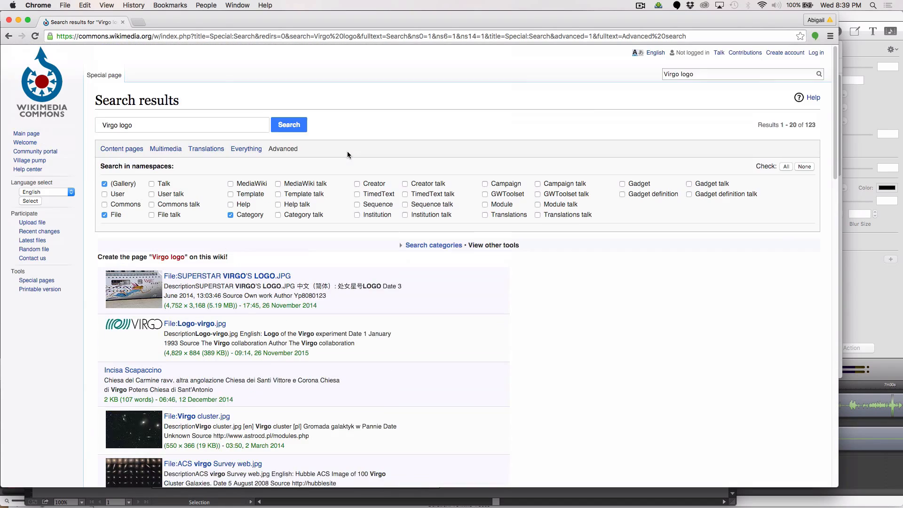
click(137, 127)
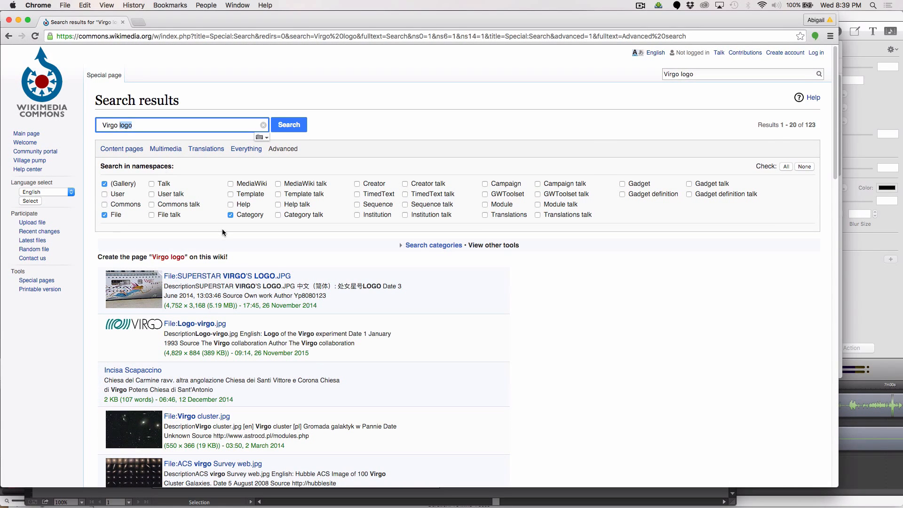
text(symbol)
key(Return)
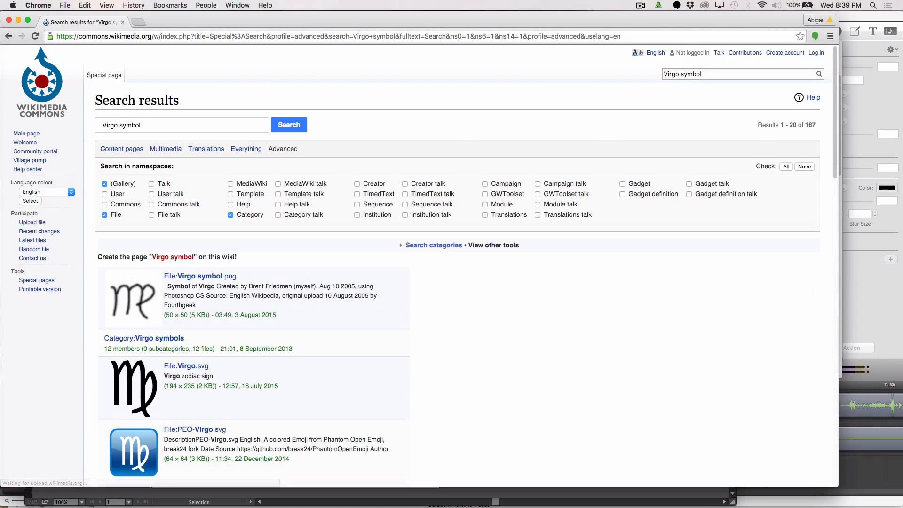
Step: Browse the Virgo symbol results and open the file page of the green round symbol, Emojione 264D.svg
scroll(213, 352, down, 10)
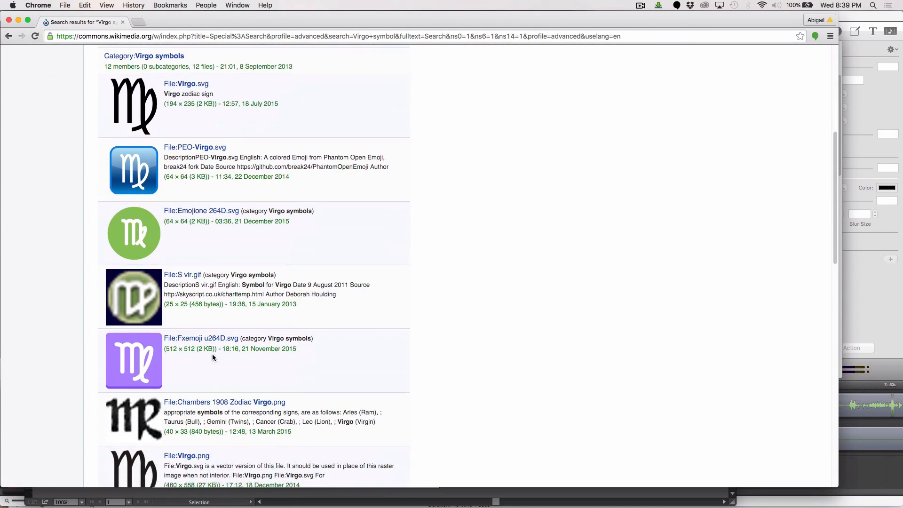
scroll(212, 354, down, 9)
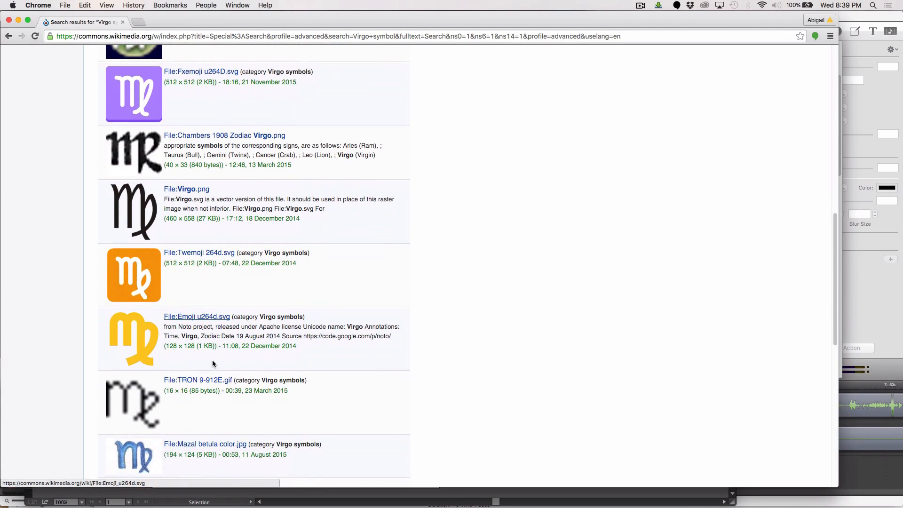
scroll(212, 364, down, 13)
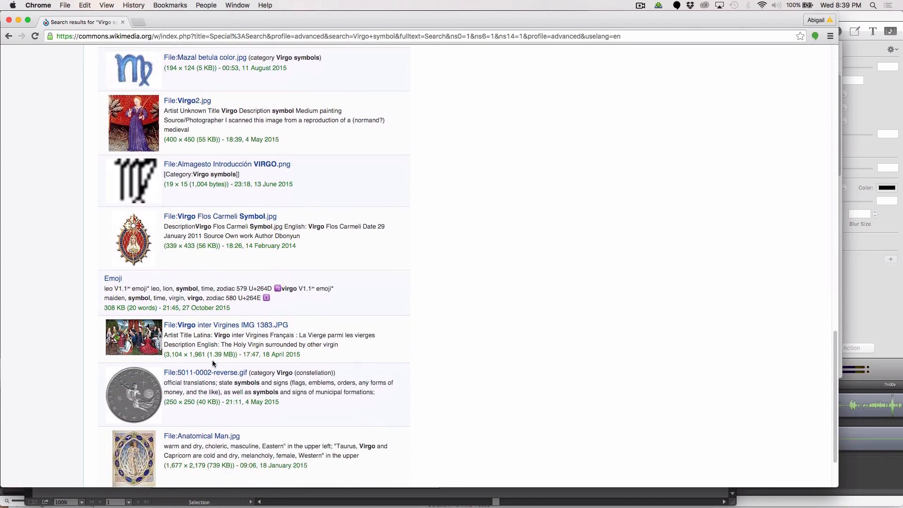
scroll(213, 364, down, 3)
scroll(213, 364, up, 20)
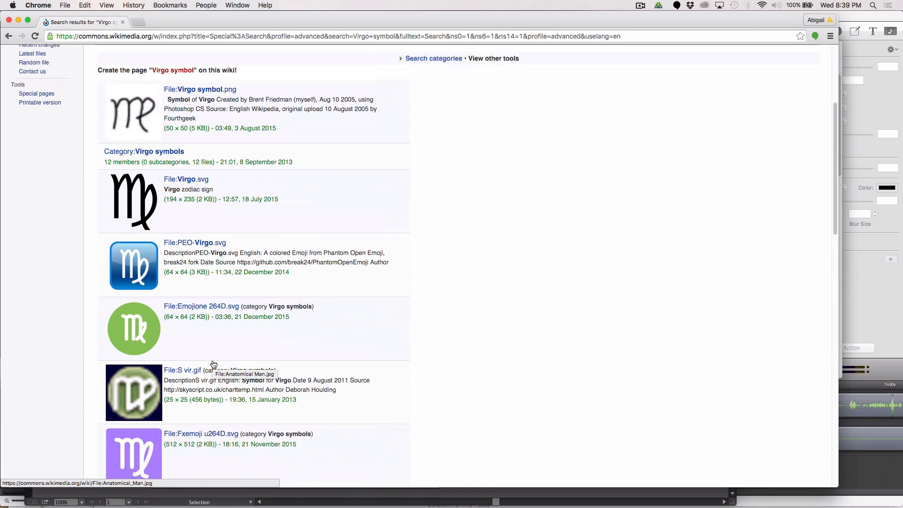
scroll(213, 364, up, 2)
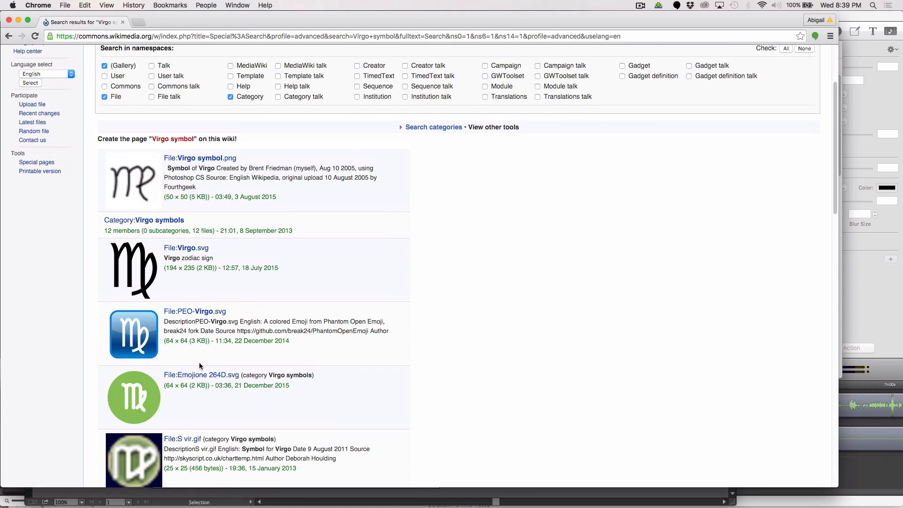
click(143, 406)
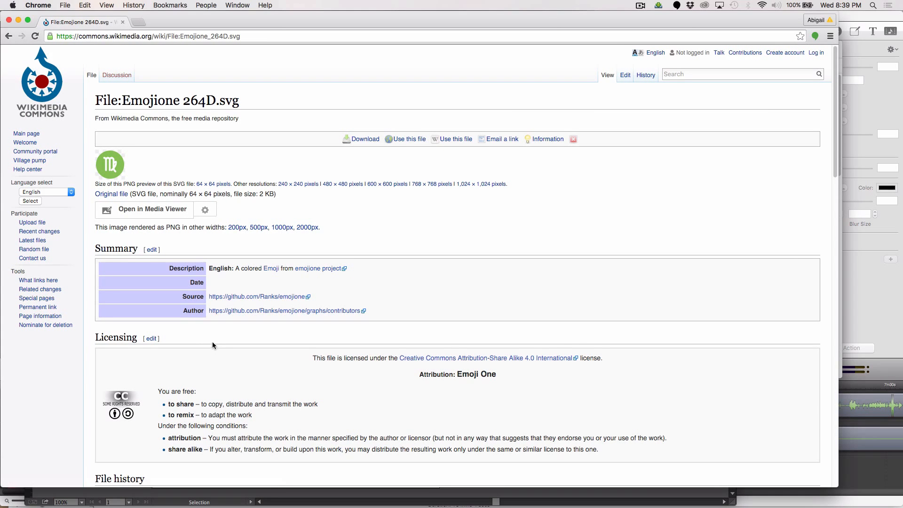
Step: Examine the licensing terms, file history and file usage of the green Virgo symbol
scroll(212, 342, down, 3)
scroll(213, 346, down, 5)
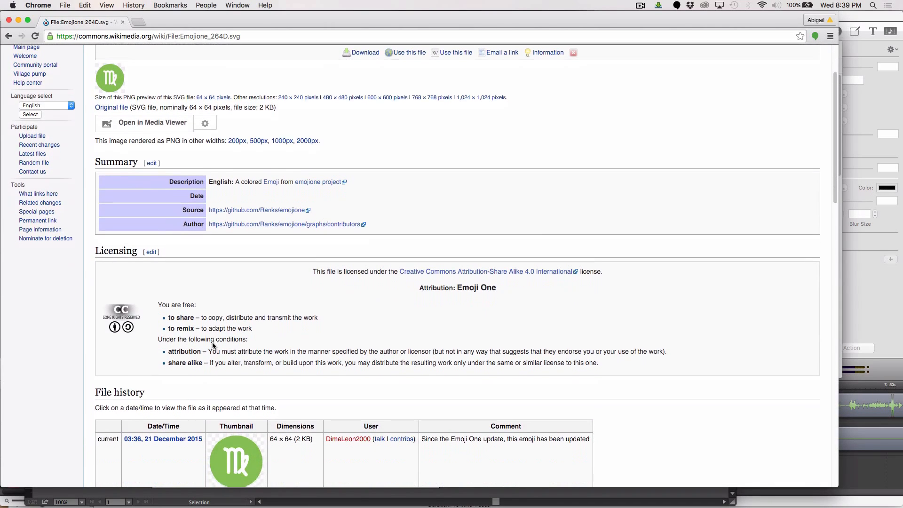
scroll(213, 344, down, 3)
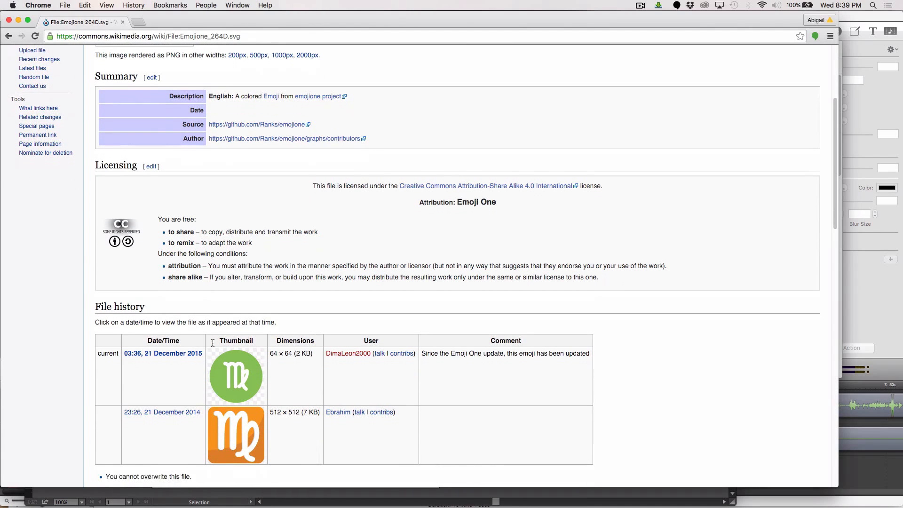
scroll(214, 347, down, 2)
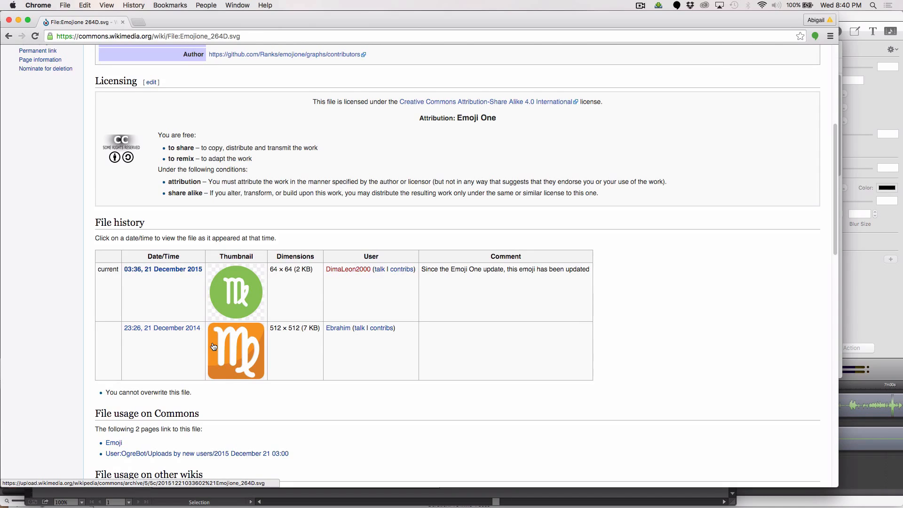
scroll(214, 346, down, 2)
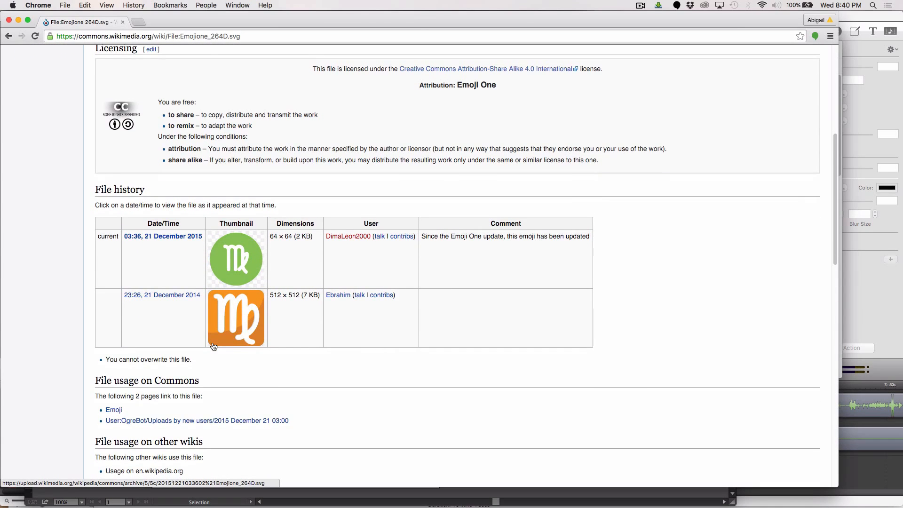
scroll(214, 346, down, 2)
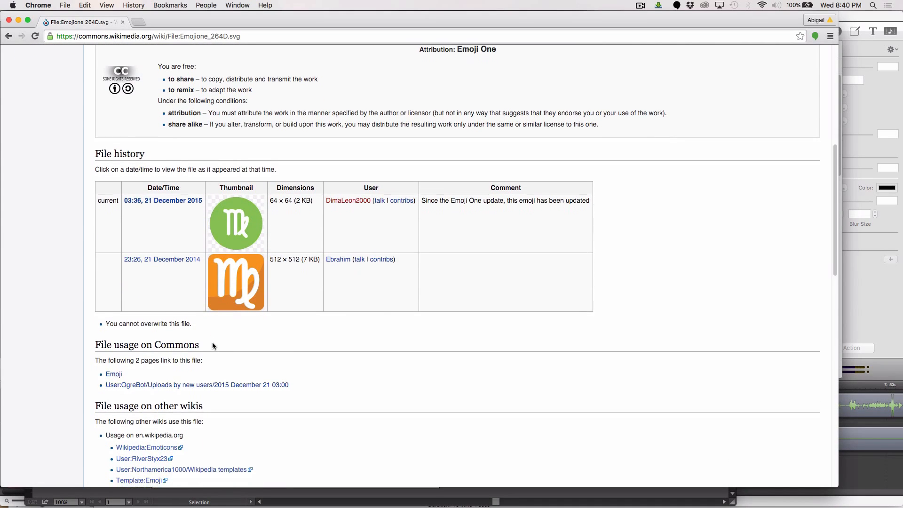
scroll(213, 347, down, 7)
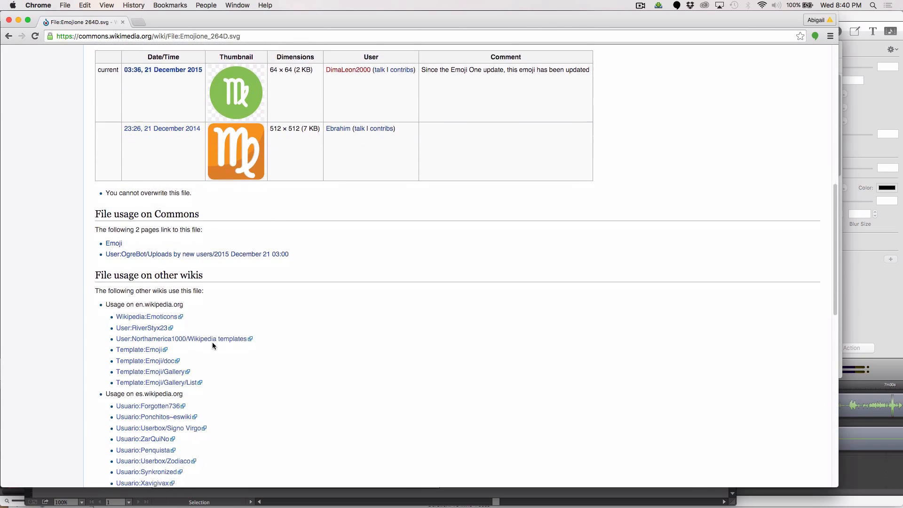
scroll(213, 346, down, 3)
scroll(212, 346, up, 12)
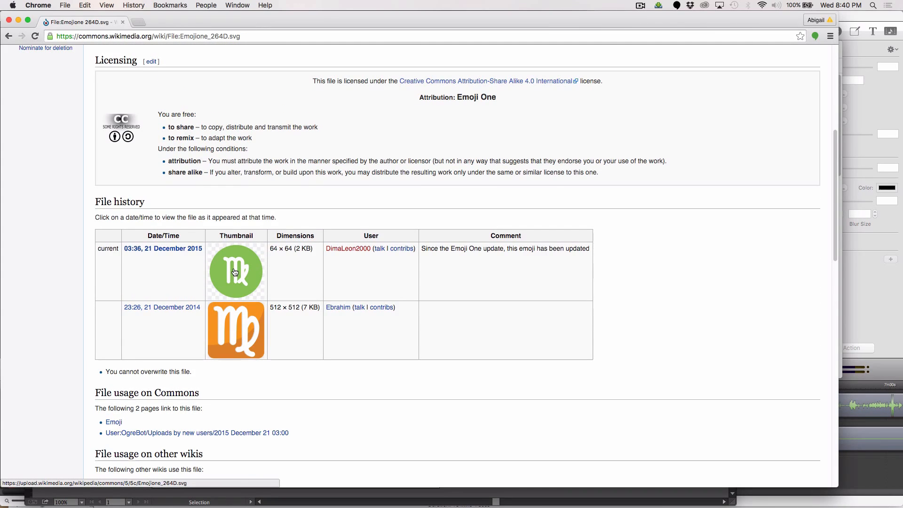
Step: Open the current green Virgo symbol from the file history at full size, return to the file page, and copy its thumbnail image
click(235, 272)
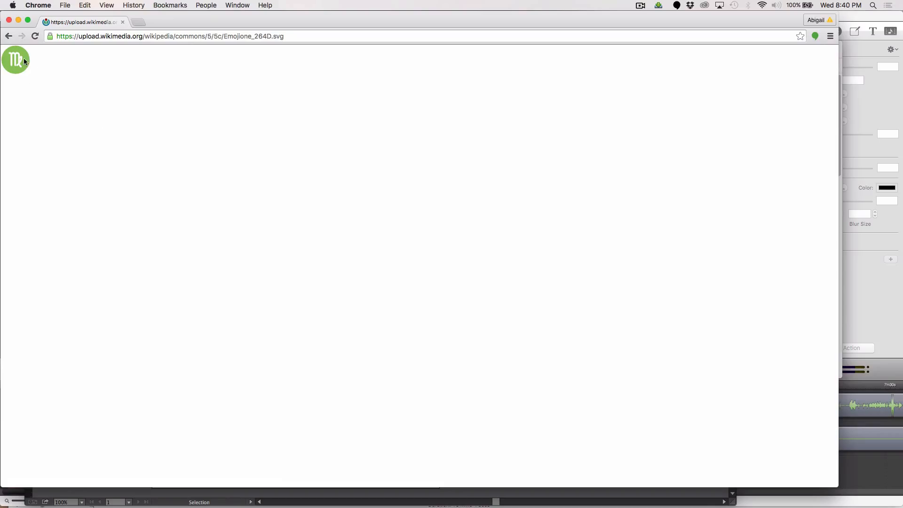
click(8, 36)
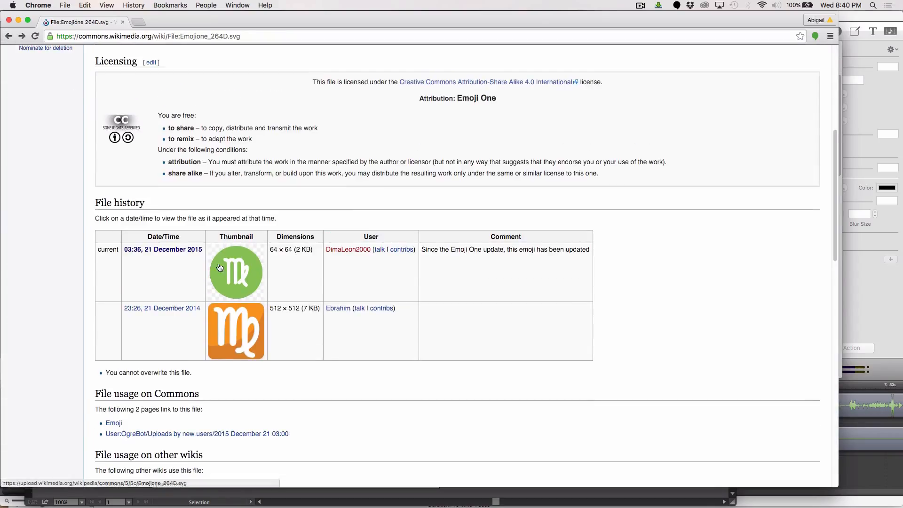
right_click(239, 279)
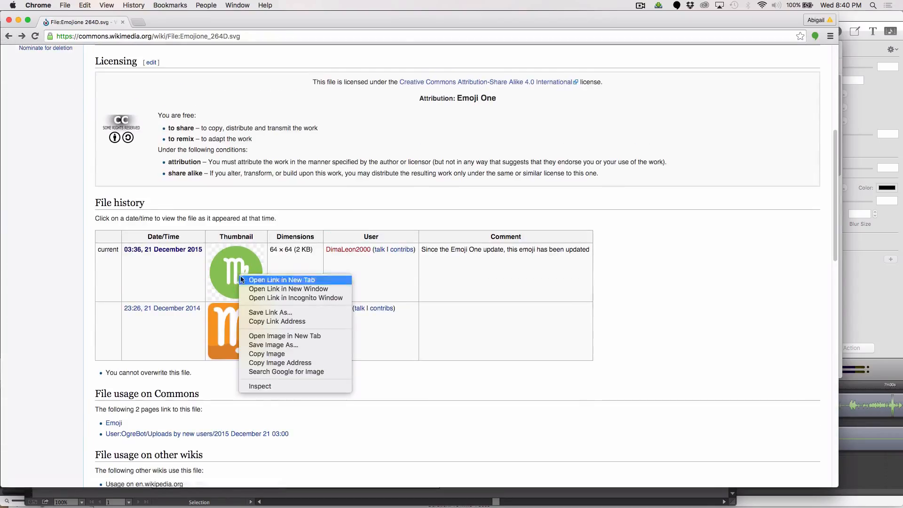
click(273, 355)
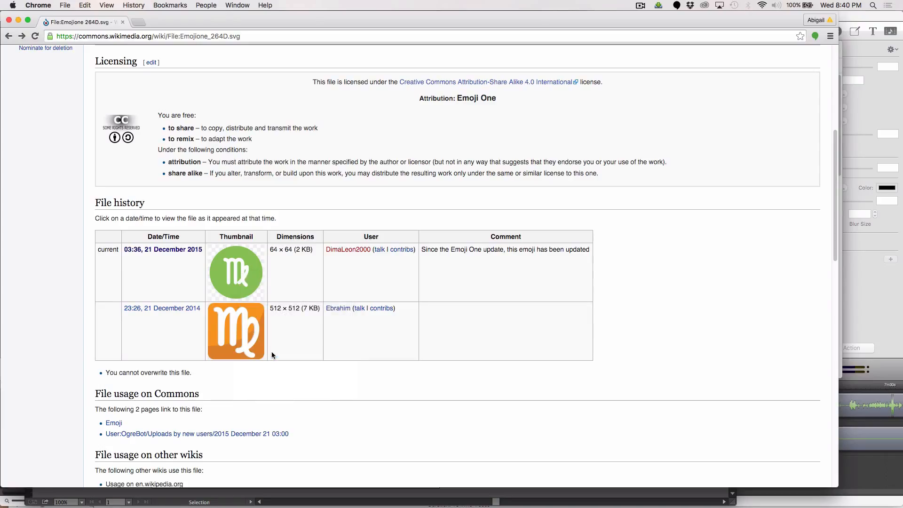
Step: Switch to Illustrator and paste the copied Virgo symbol onto the birth chart cover
key(super+Tab)
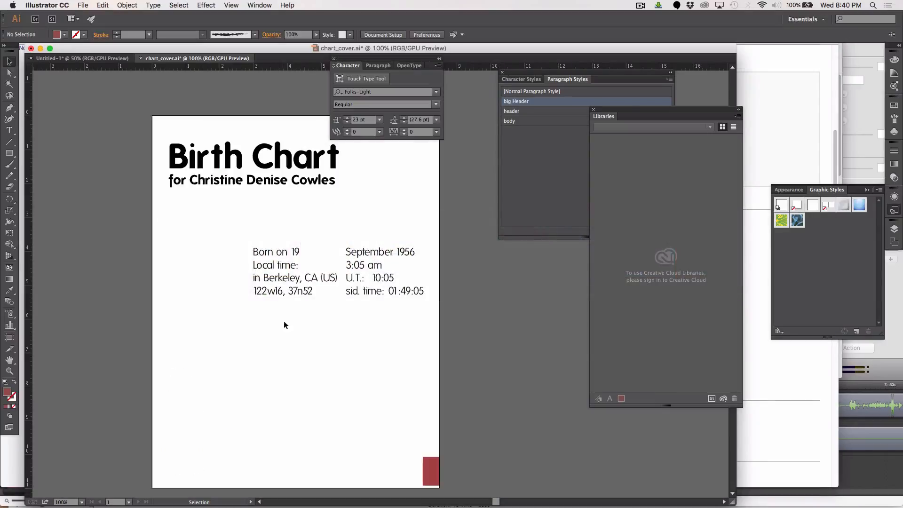
click(83, 5)
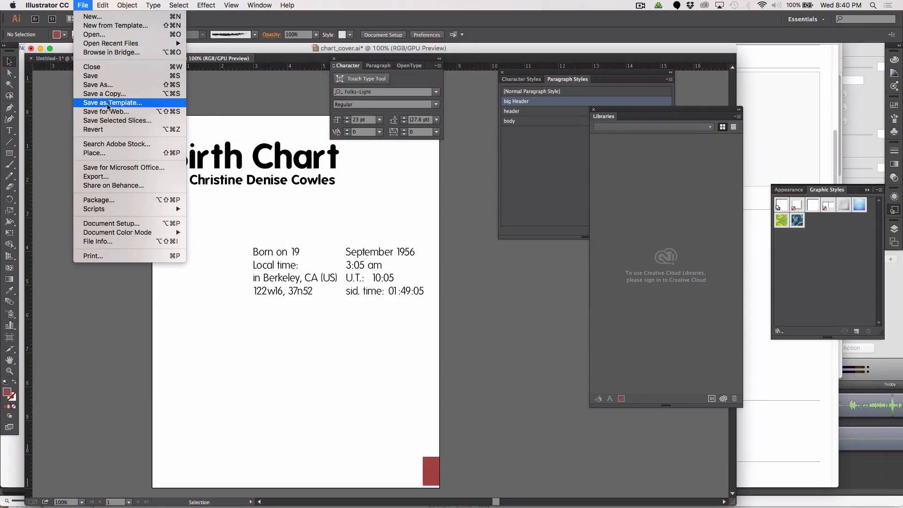
mouse_move(100, 5)
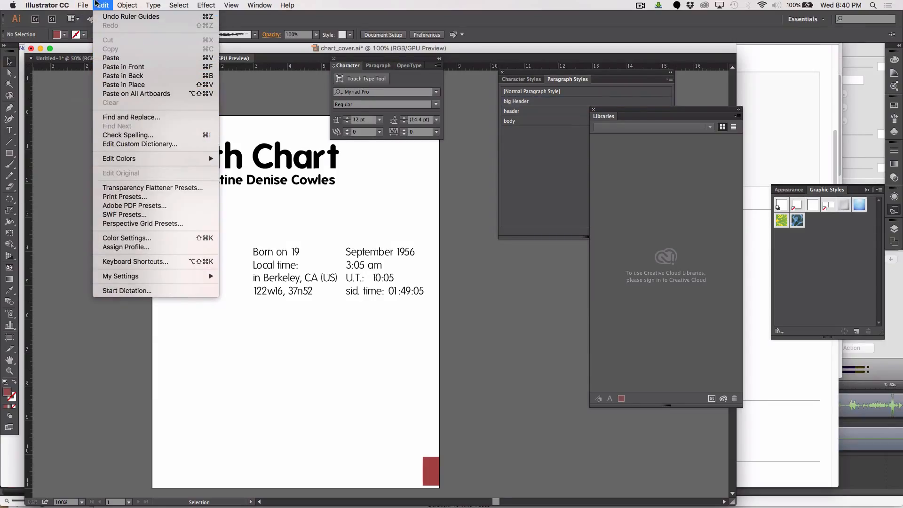
click(115, 58)
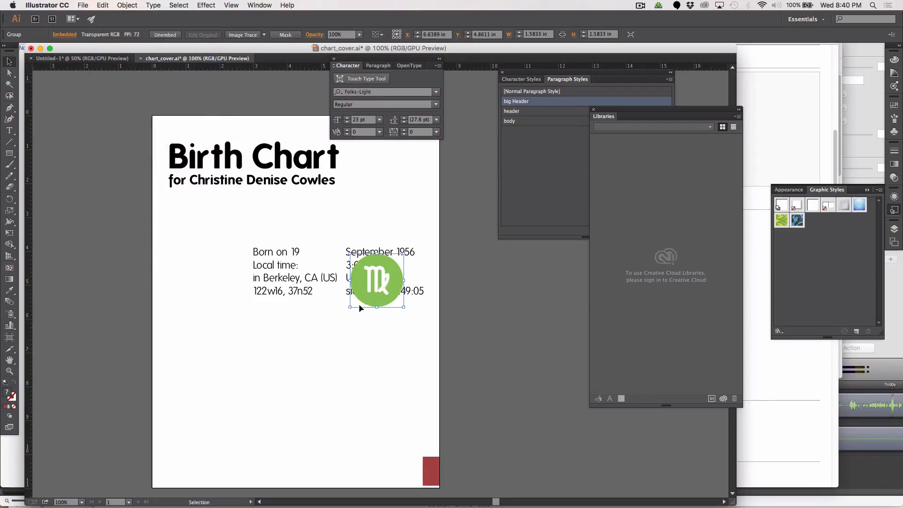
Step: Show the guides and position the Virgo symbol below the title block, with its left edge on the text margin guide
drag(366, 292, 192, 284)
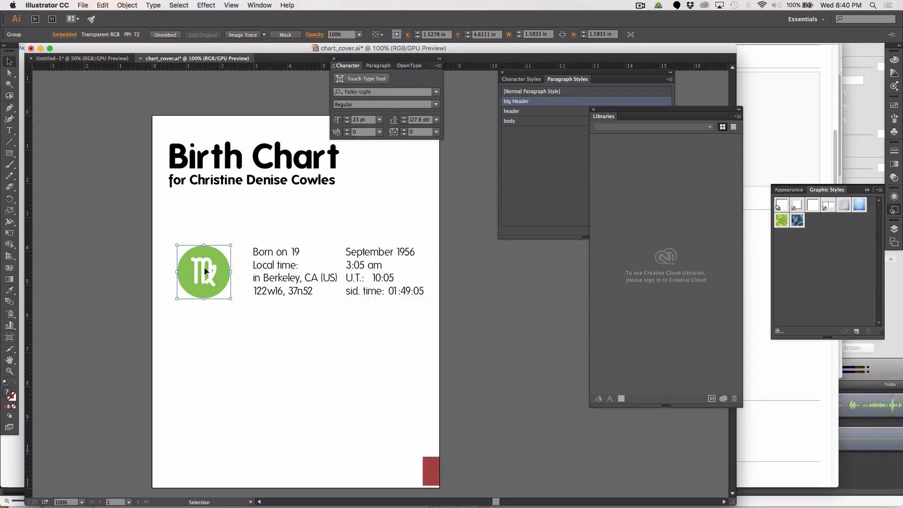
key(super+semicolon)
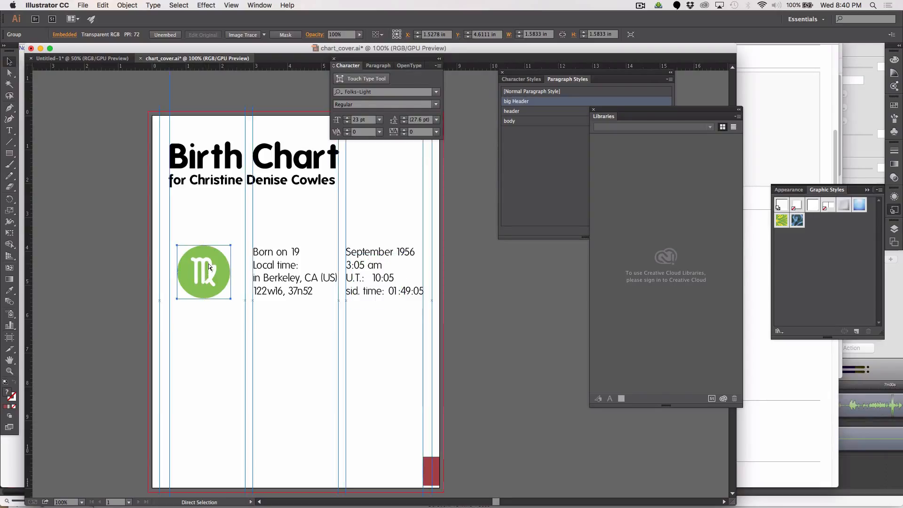
drag(206, 270, 198, 238)
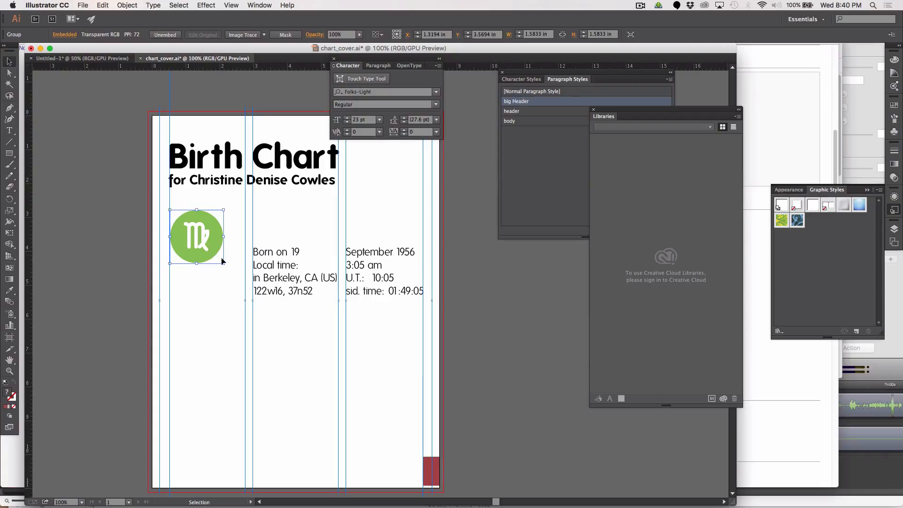
Step: Scale the Virgo symbol from its upper-left corner to about 2.21 in wide, filling the first column
key(s)
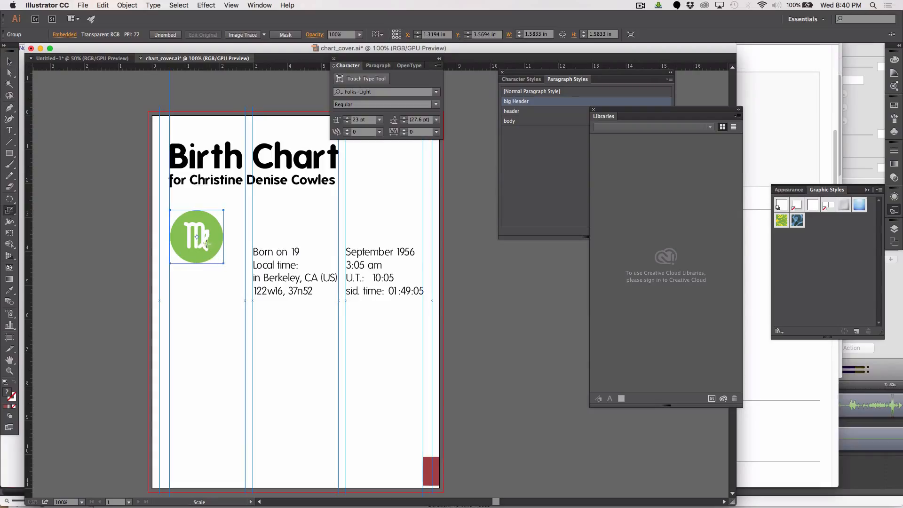
click(170, 208)
drag(234, 281, 264, 301)
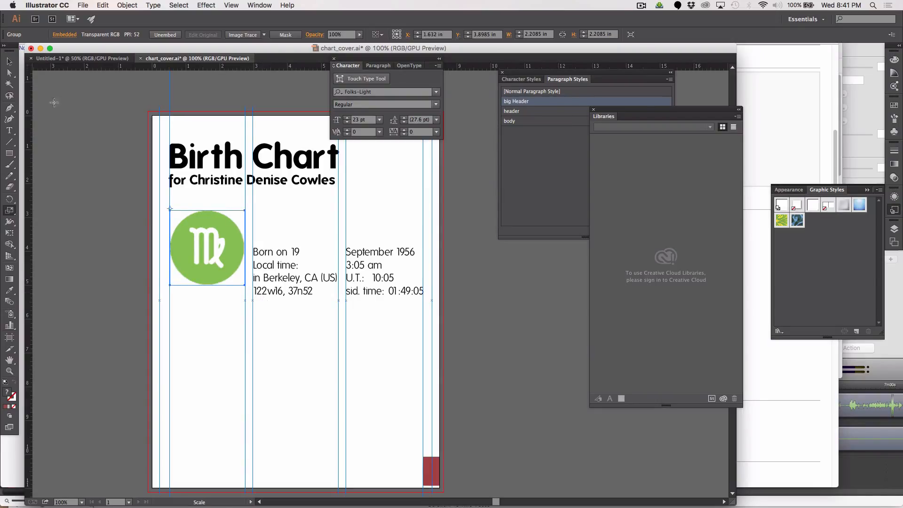
Step: Move the two-column birth details text block straight down until it sits below the Virgo symbol
click(9, 62)
click(263, 282)
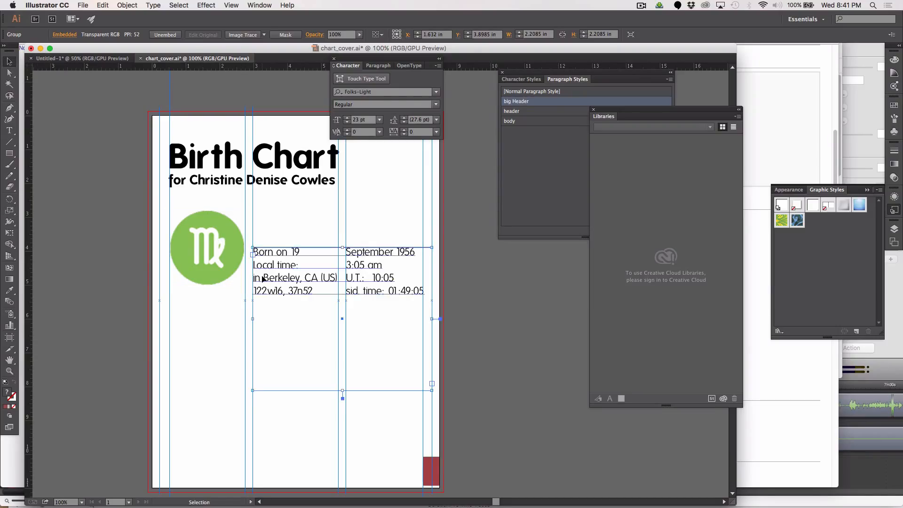
drag(263, 282, 263, 344)
click(473, 347)
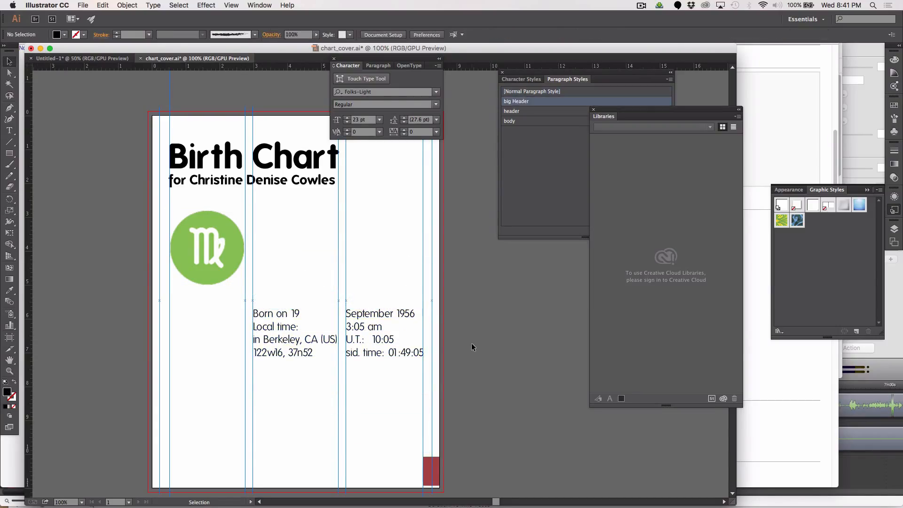
Step: Delete the dark red rectangle at the page's lower-right corner and preview the layout with the guides hidden
click(437, 476)
key(Delete)
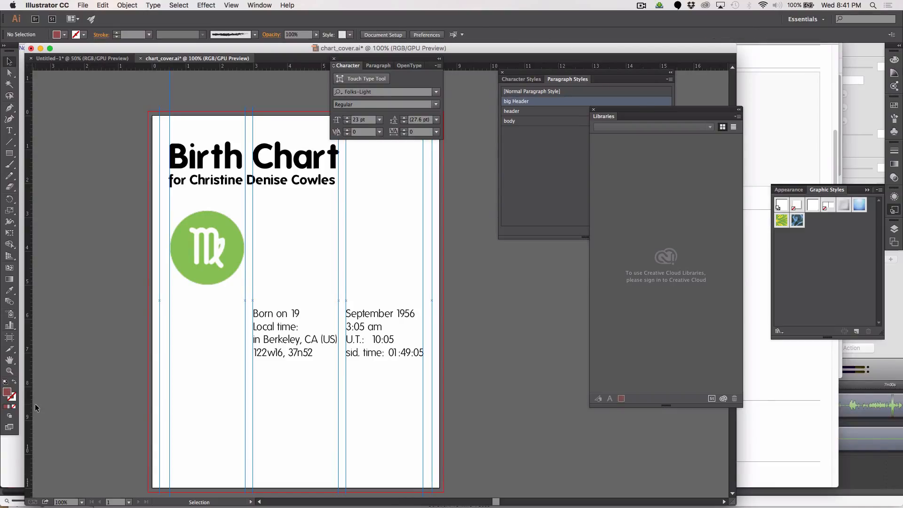
key(super+semicolon)
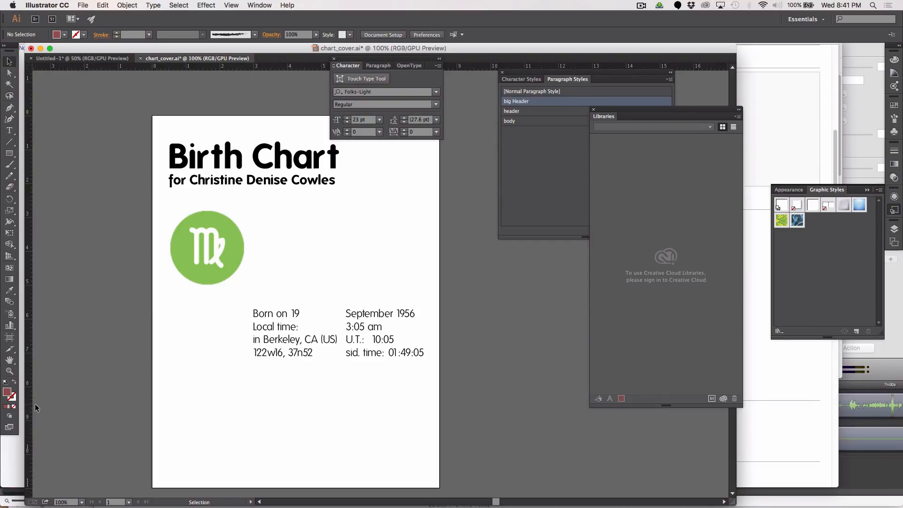
key(super+semicolon)
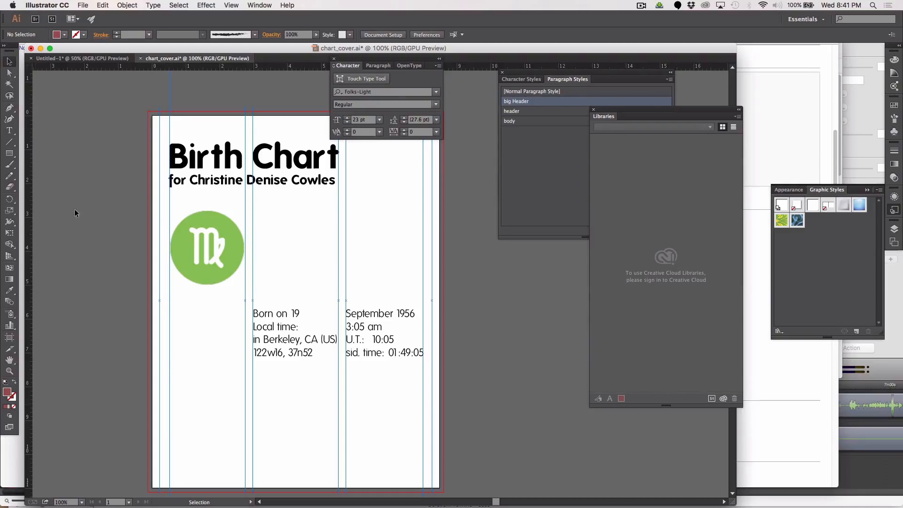
Step: Enlarge the Virgo symbol from its upper-left corner to about 5 in wide, spanning the first two columns
click(179, 247)
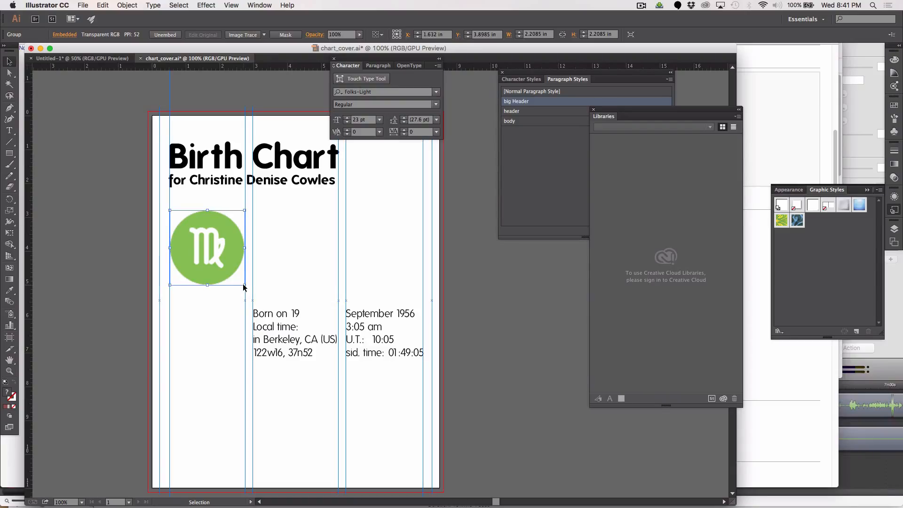
key(s)
drag(245, 285, 340, 376)
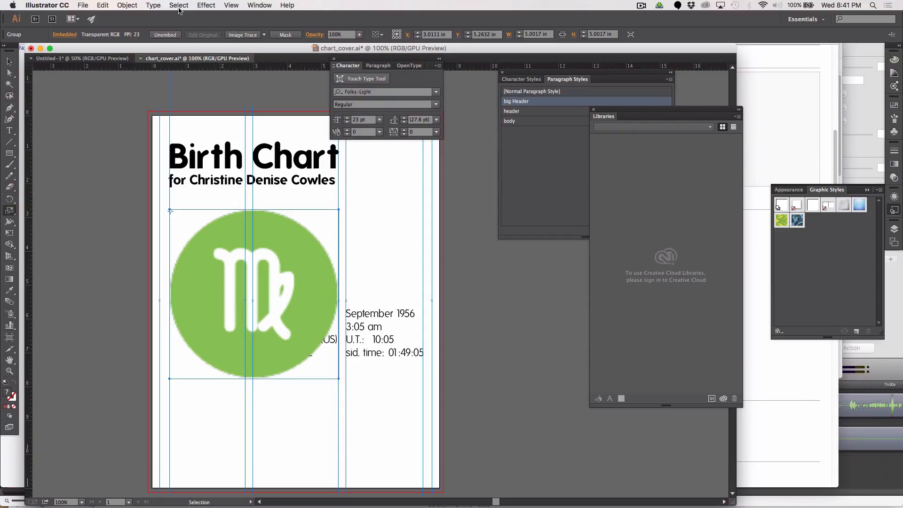
Step: Send the enlarged Virgo symbol to the back, behind the birth details text
click(126, 5)
mouse_move(125, 28)
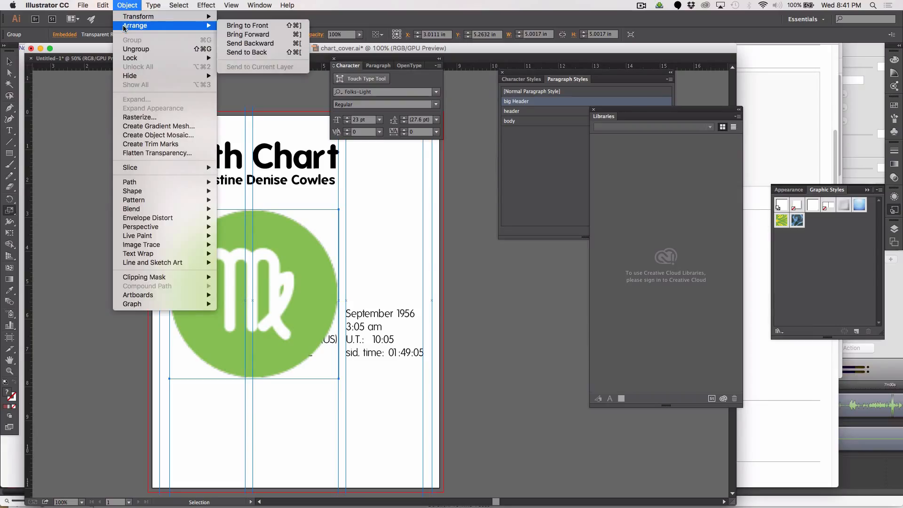
click(250, 54)
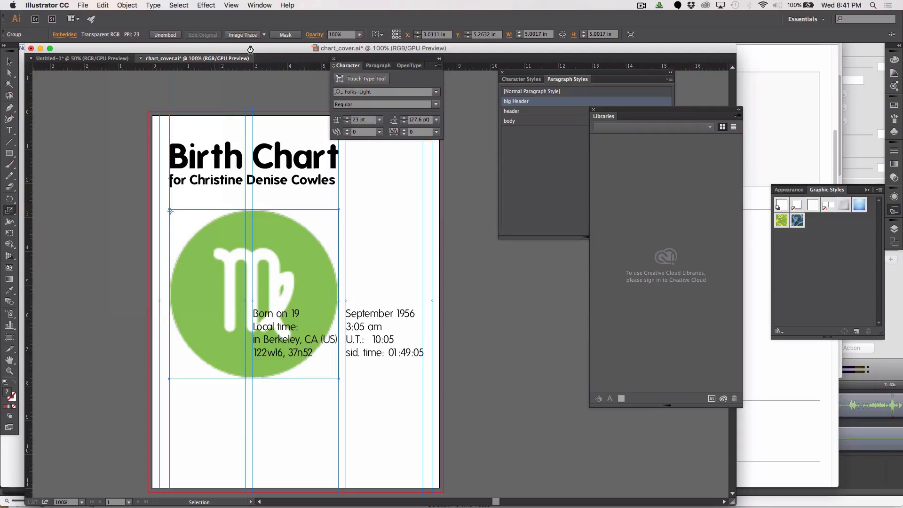
key(s)
Step: Display the Layers panel beside the artwork, expand Layer 1, and enlarge the panel to list all its objects
drag(624, 112, 540, 252)
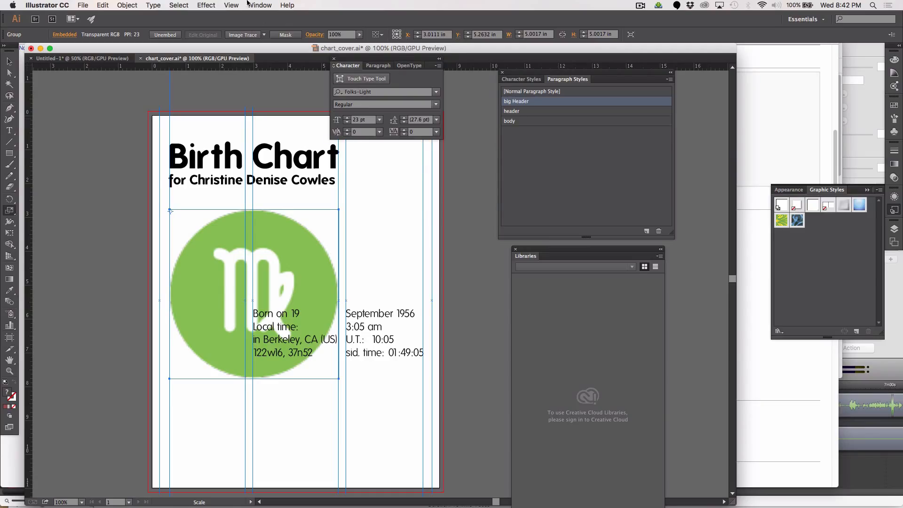
click(261, 5)
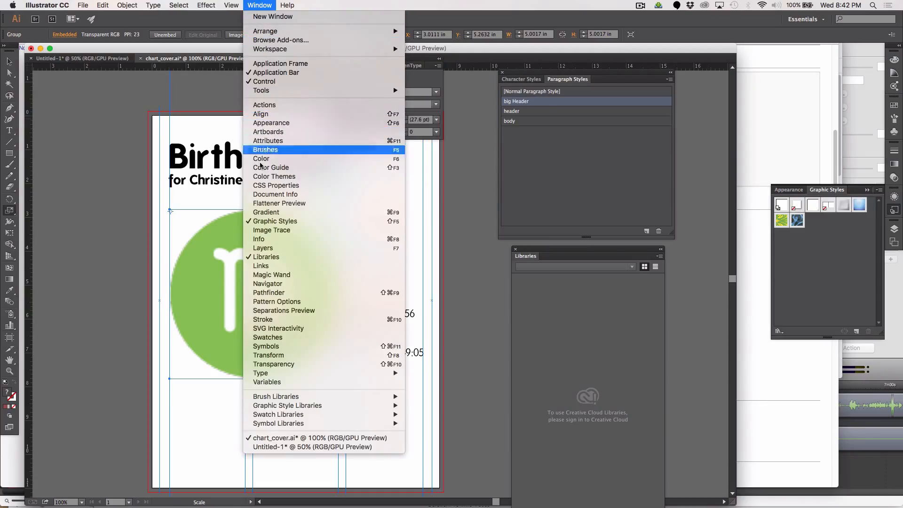
click(263, 248)
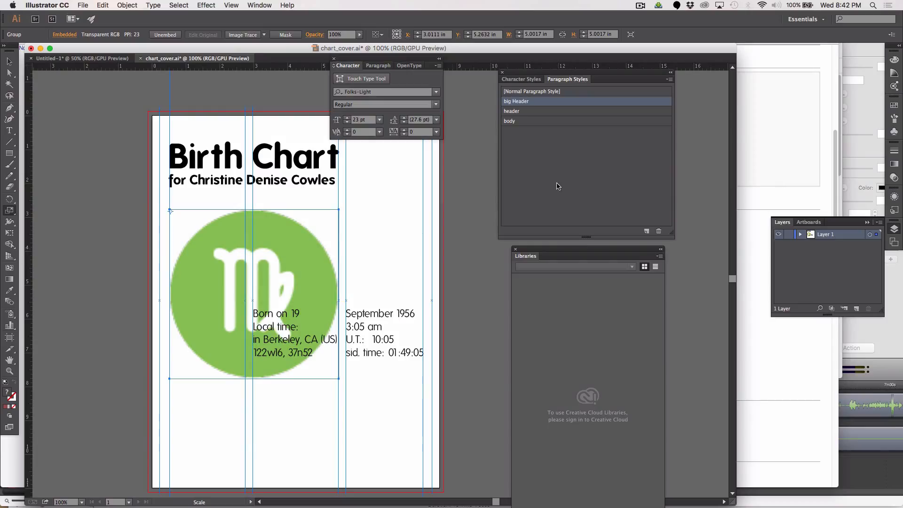
drag(841, 217, 489, 159)
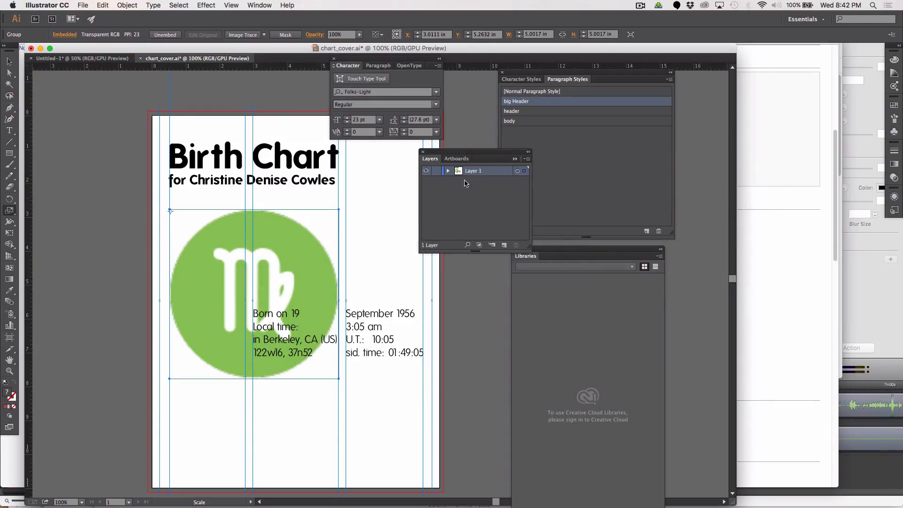
click(448, 170)
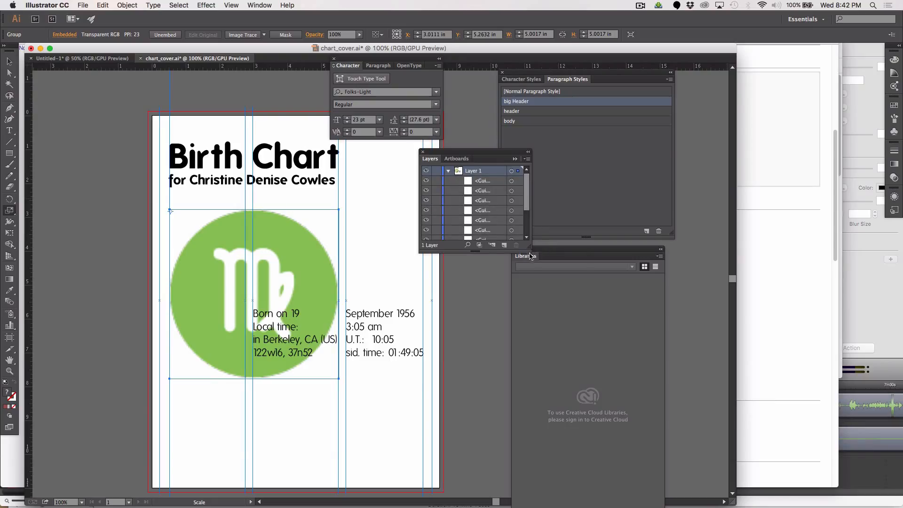
drag(529, 247, 619, 431)
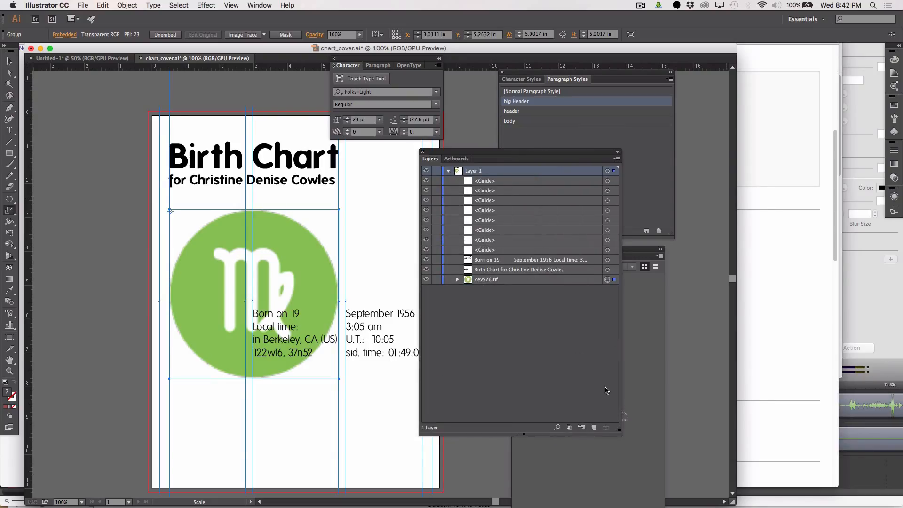
Step: Identify the Layer 1 objects by temporarily hiding and showing the Virgo image, both text blocks and several guides
click(429, 280)
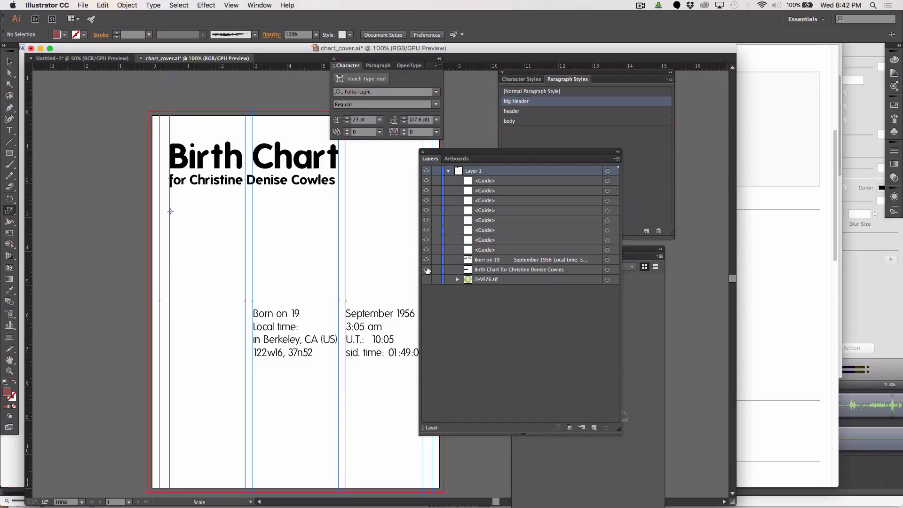
click(427, 270)
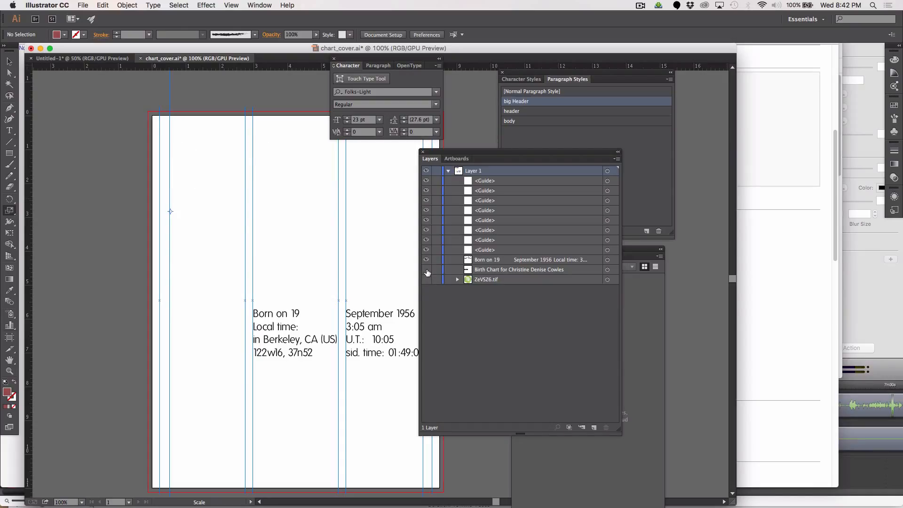
click(425, 260)
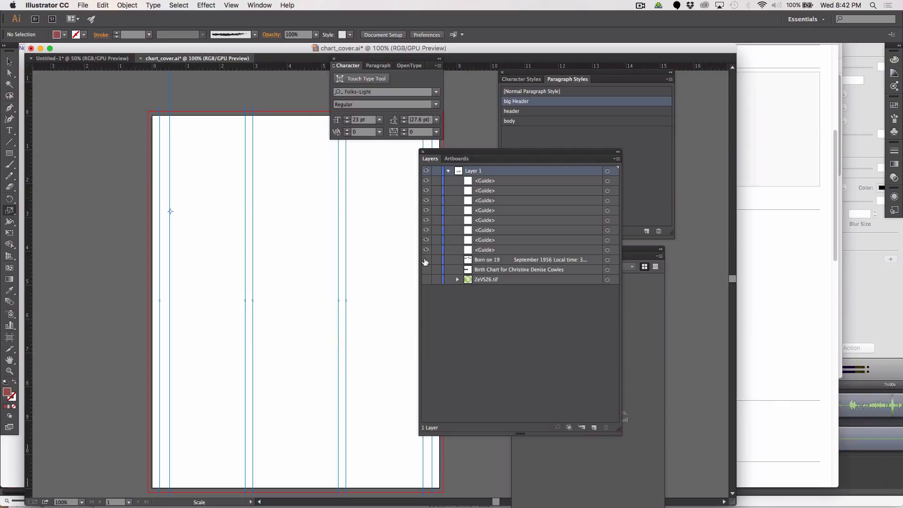
drag(426, 251, 426, 233)
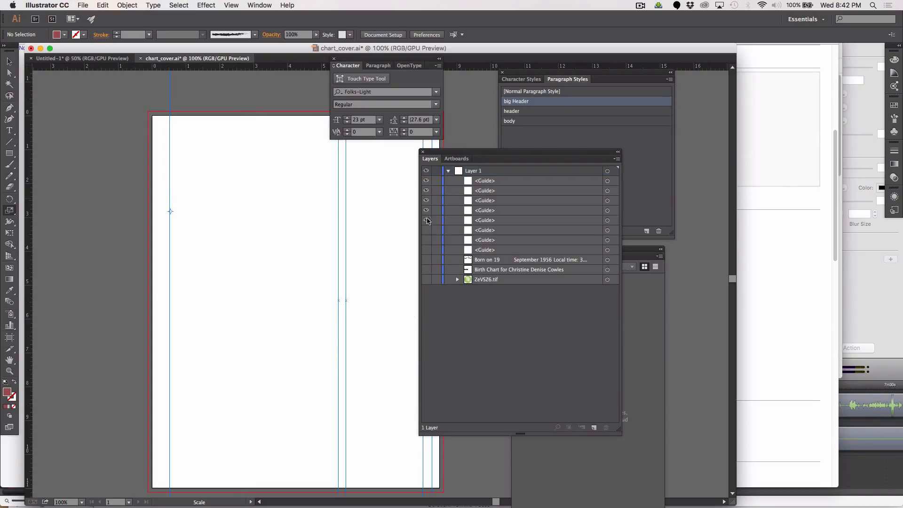
click(427, 230)
click(426, 240)
click(427, 249)
click(427, 260)
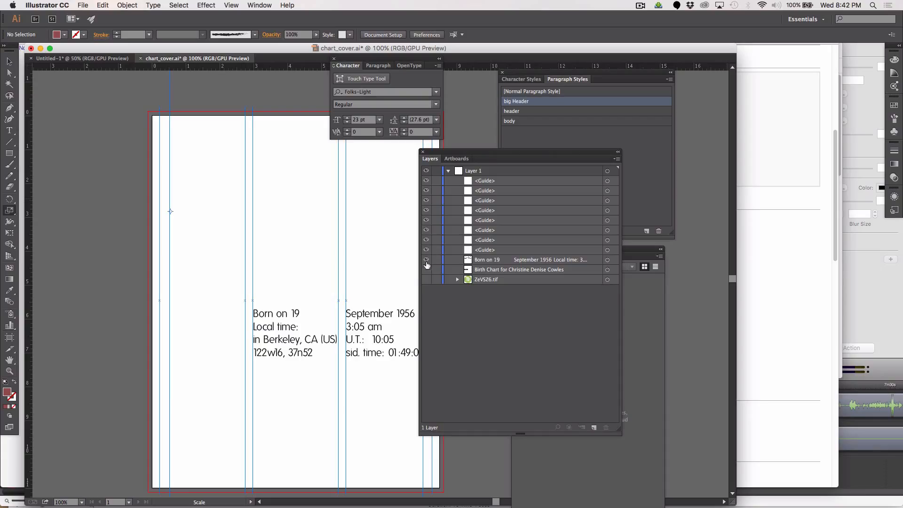
click(426, 270)
click(426, 279)
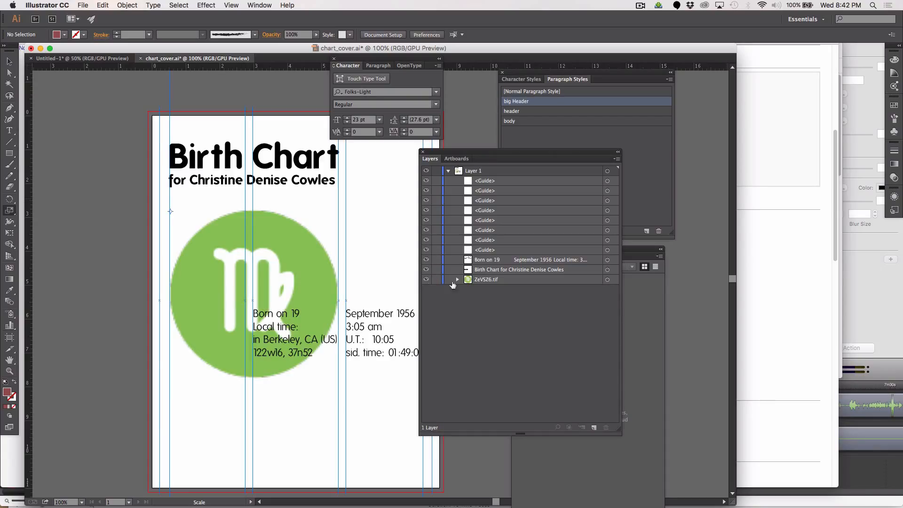
Step: Create a new empty layer above Layer 1
click(488, 280)
click(594, 428)
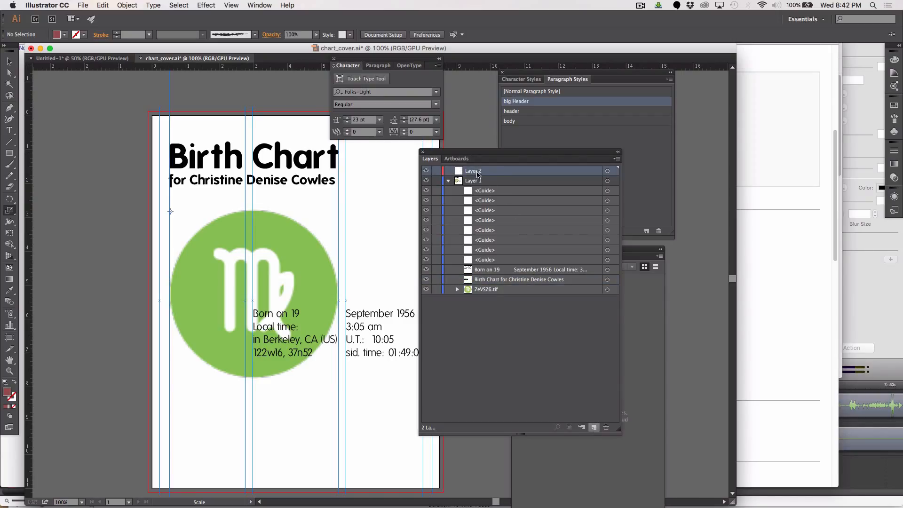
Step: Reorder Layer 2 below Layer 1 and transfer the Virgo image from Layer 1 into it
drag(477, 174, 491, 298)
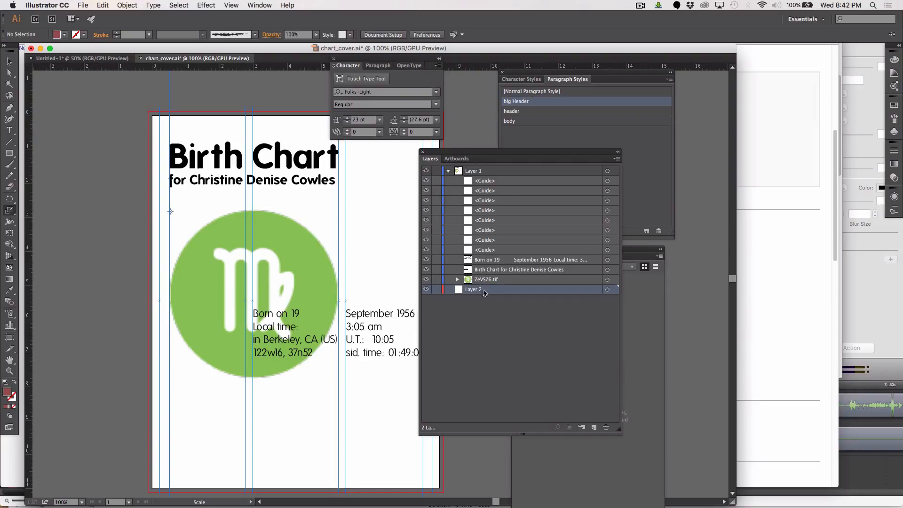
click(479, 280)
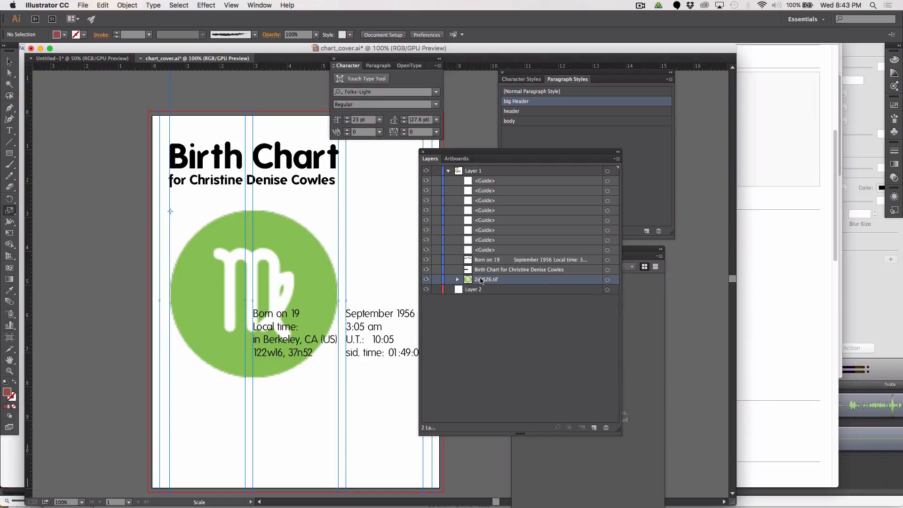
drag(481, 280, 482, 291)
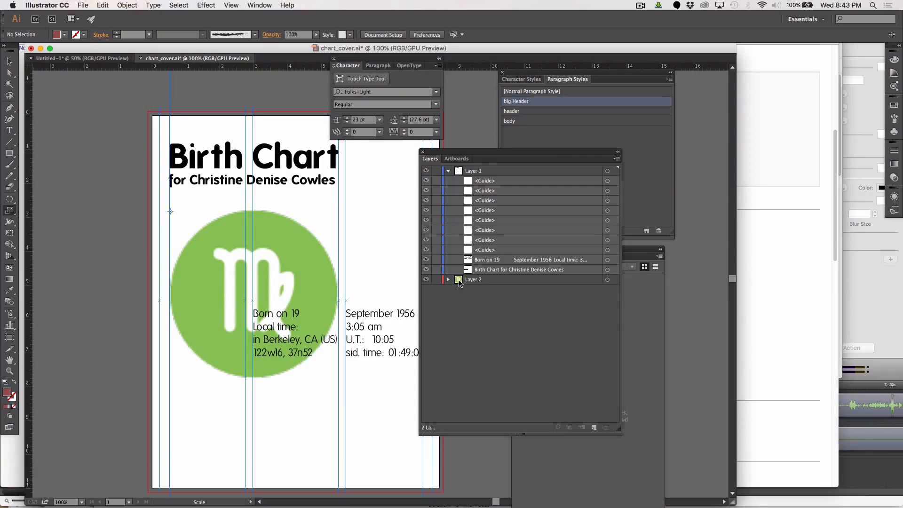
Step: Enable image dimming at 50% in the options of Layer 2 to fade the Virgo symbol
double_click(470, 279)
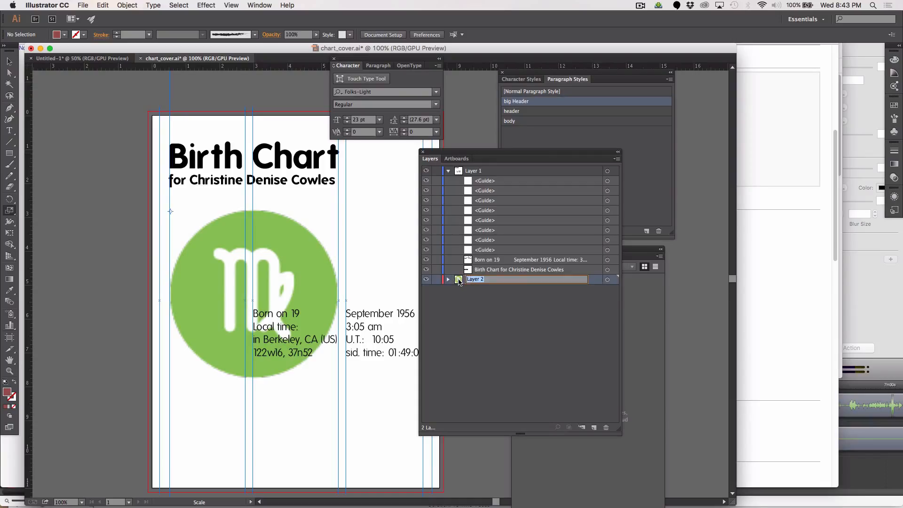
double_click(459, 281)
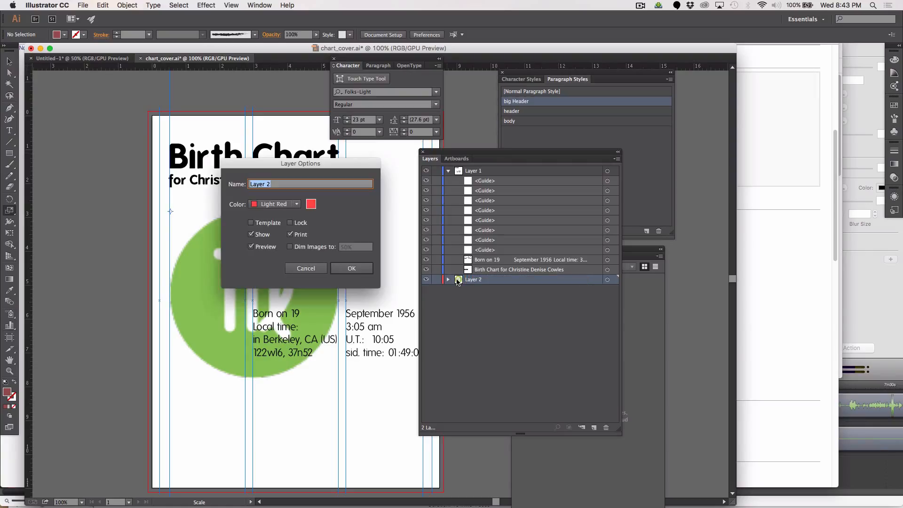
click(319, 248)
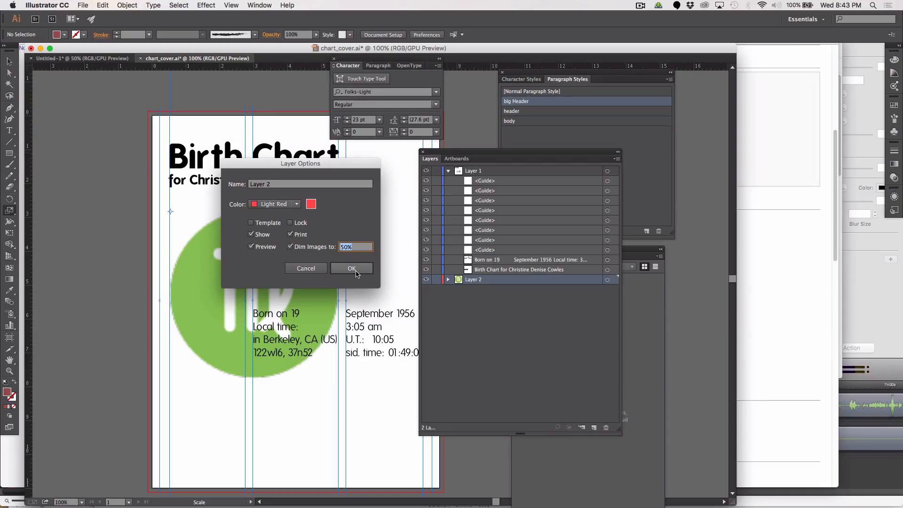
click(356, 270)
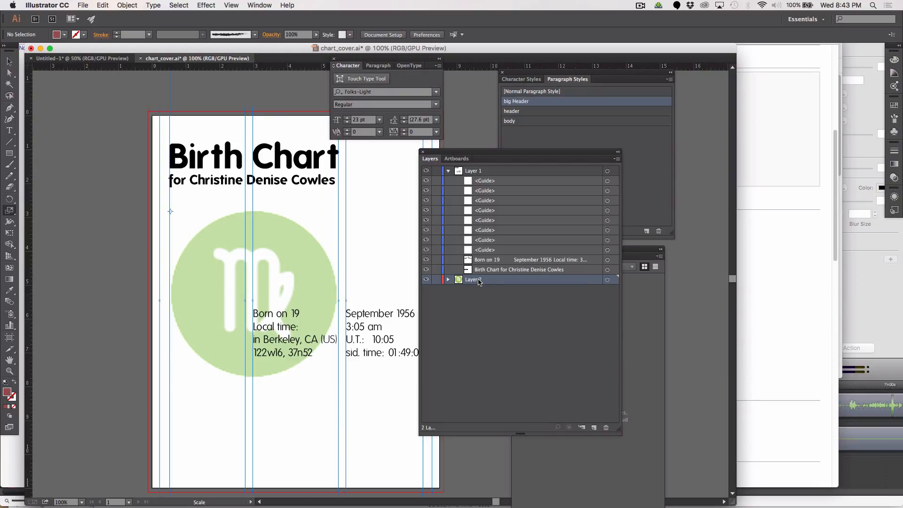
Step: Lower the image dimming percentage of Layer 2 so the Virgo symbol fades further
double_click(479, 281)
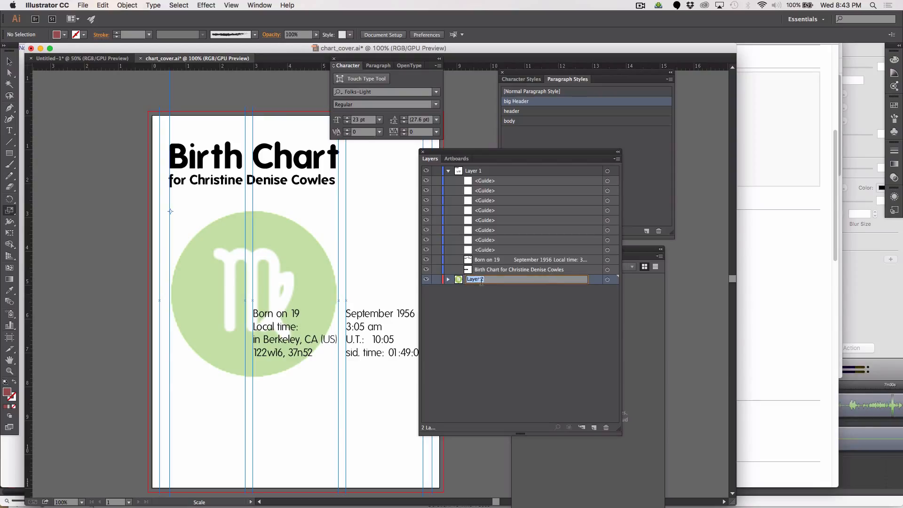
click(459, 281)
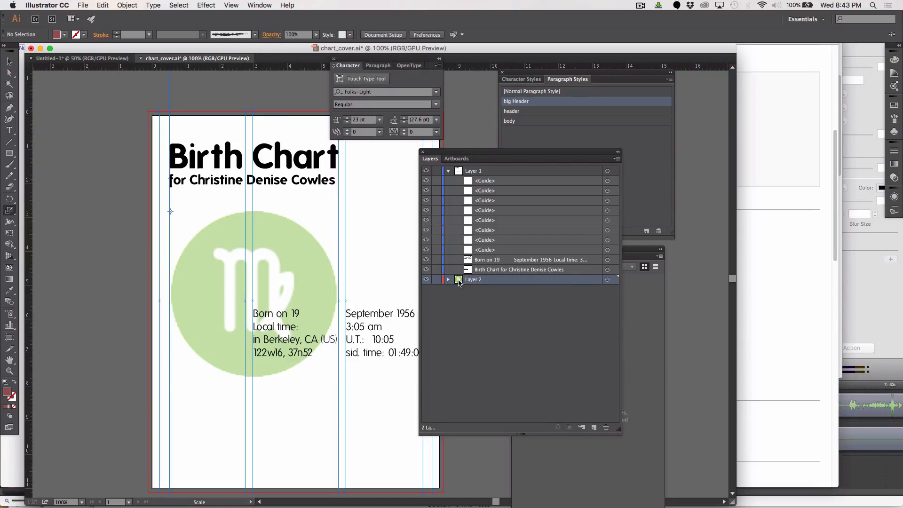
double_click(458, 281)
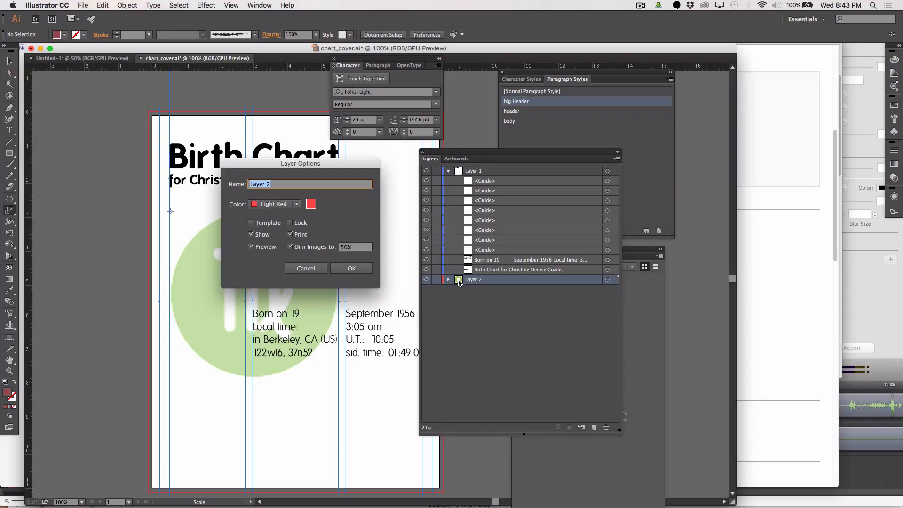
click(342, 248)
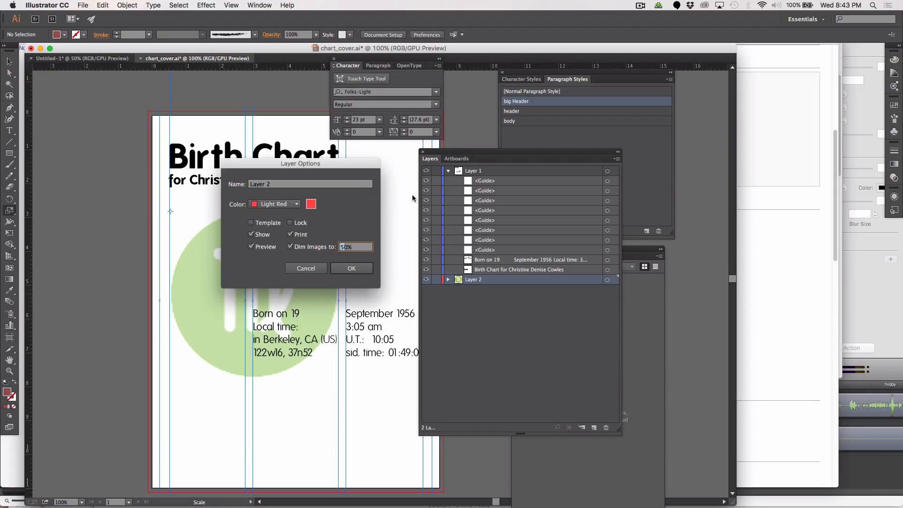
click(353, 267)
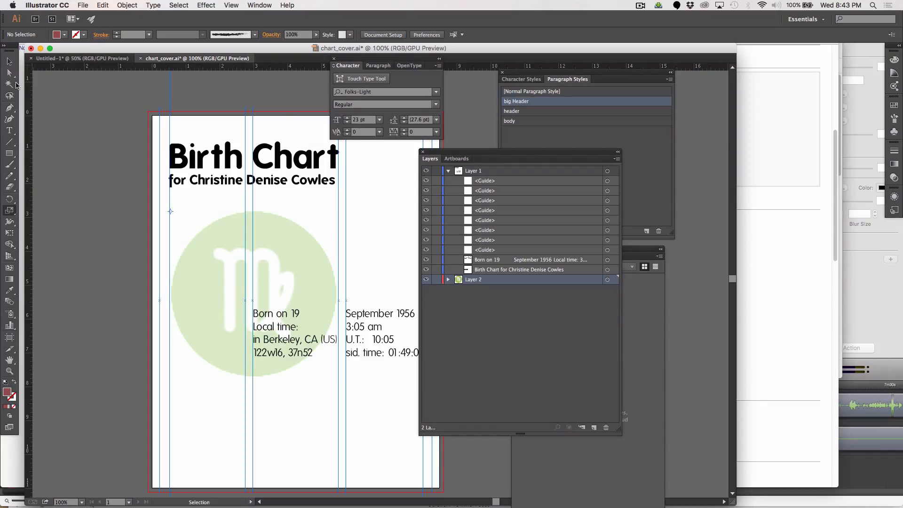
Step: Nudge the birth details text block straight down to about Y 8.79 in, across the lower edge of the Virgo circle
click(9, 62)
click(291, 337)
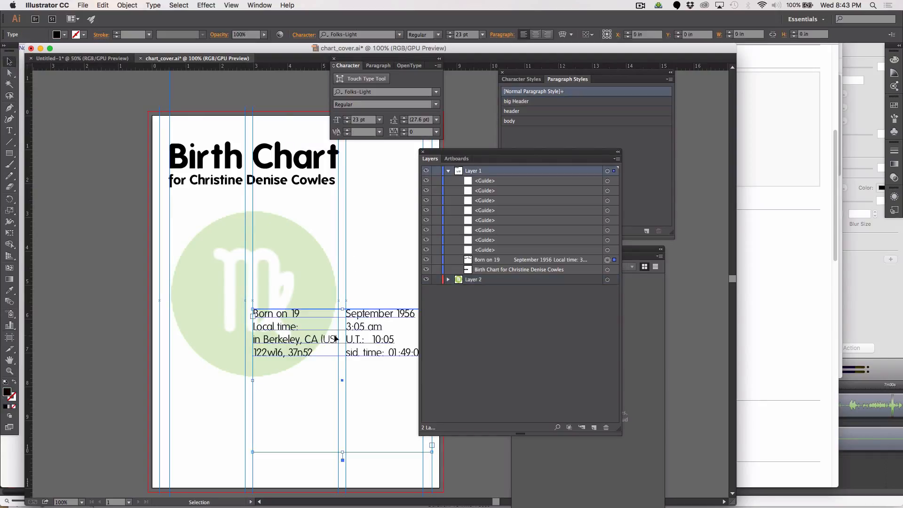
key(shift+Down)
key(shift+Down)
key(shift+Down)
key(shift+Down)
key(shift+Down)
key(shift+Down)
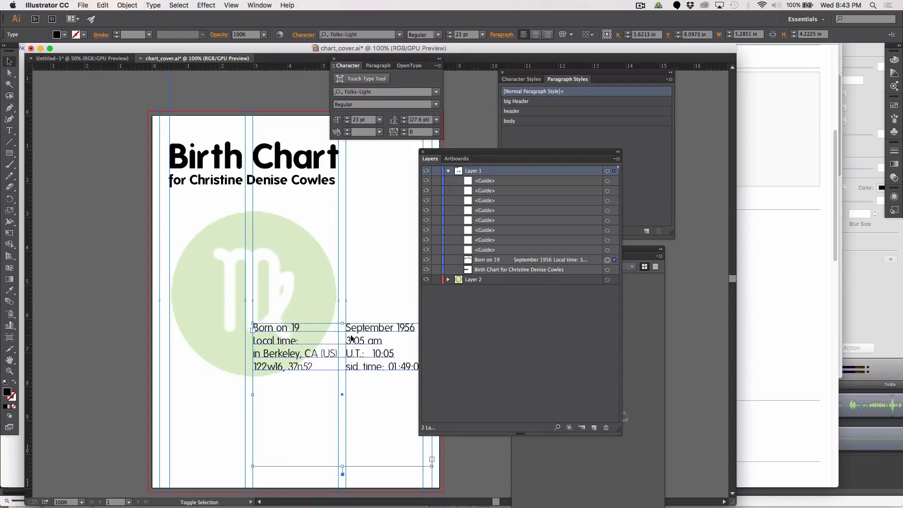
key(shift+Down)
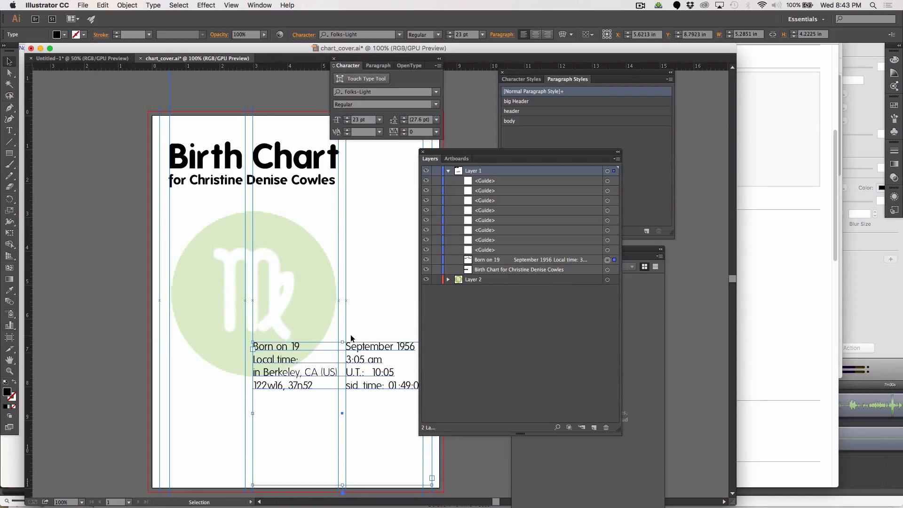
Step: Check the page layout with the guides hidden, nothing selected and the Layers panel moved clear of the artwork
key(a)
key(super+semicolon)
key(v)
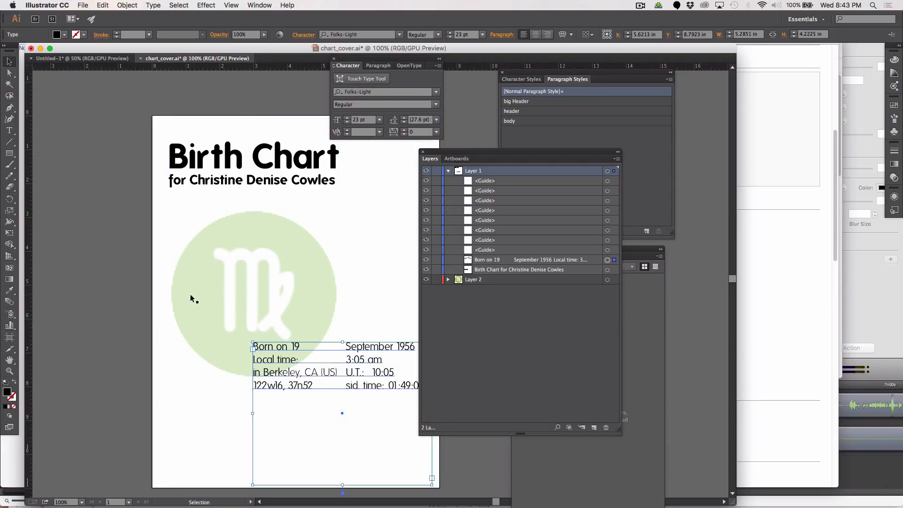
click(121, 378)
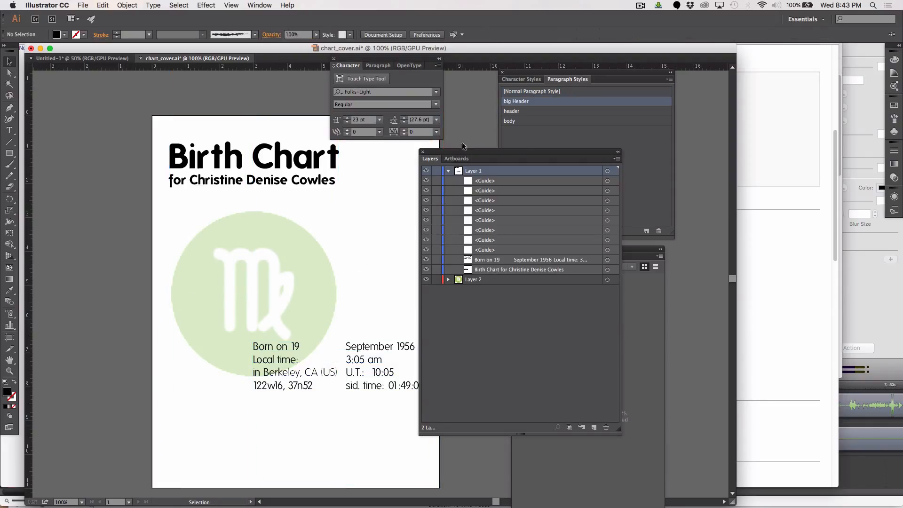
drag(477, 155, 610, 135)
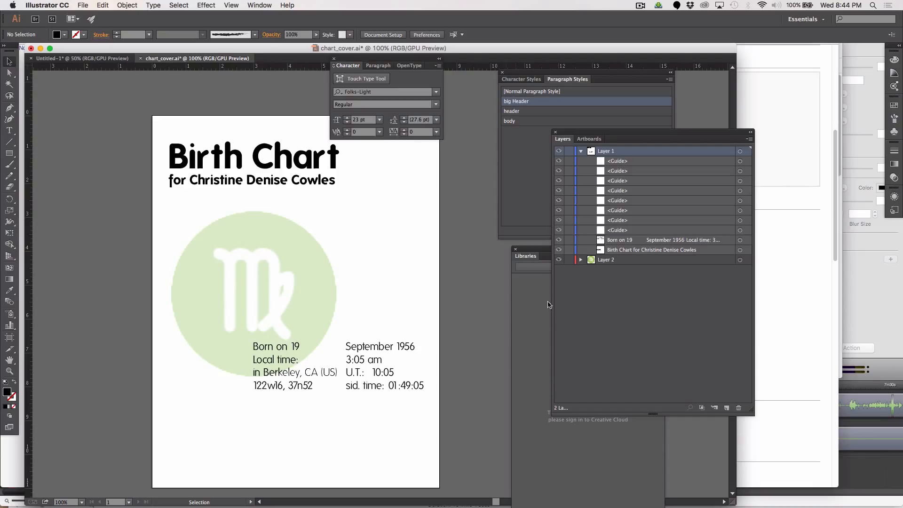
Step: Show the guides again and add a horizontal guide about 0.4 in above the page's bottom edge
key(a)
key(super+semicolon)
key(v)
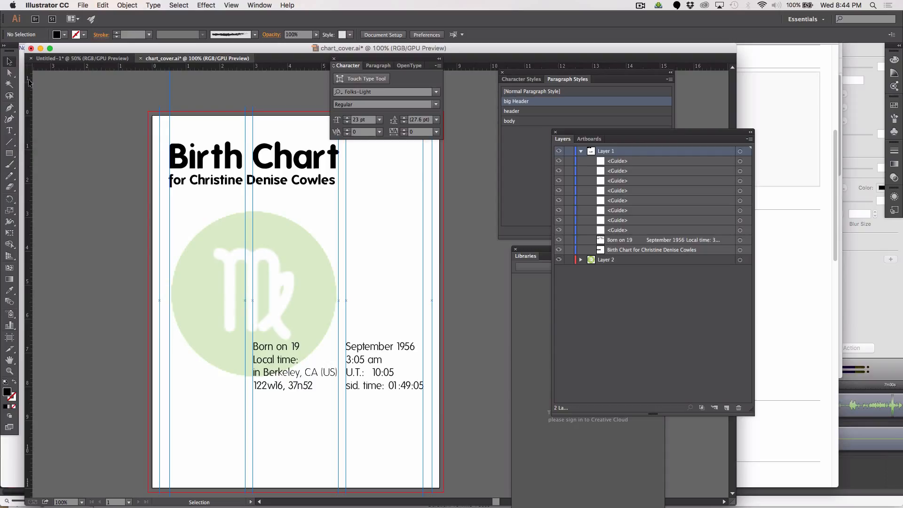
drag(105, 68, 181, 475)
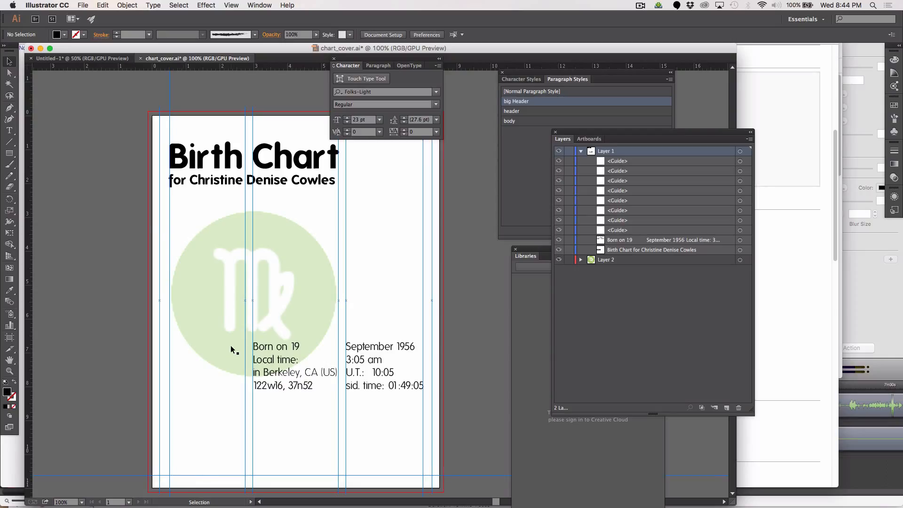
Step: Draw a text frame about 7.62 in wide and 0.49 in high above the bottom guide, starting at the header's left alignment guide
key(z)
click(179, 466)
click(371, 269)
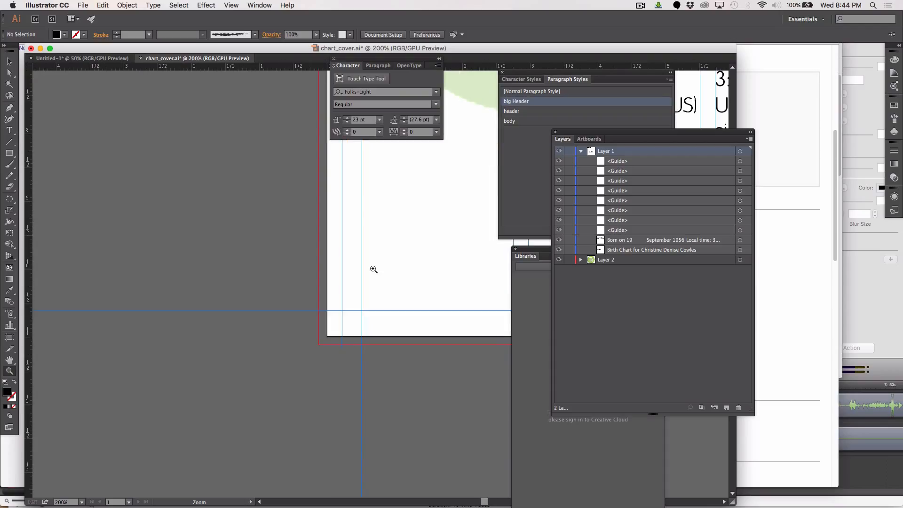
key(space)
drag(406, 269, 161, 359)
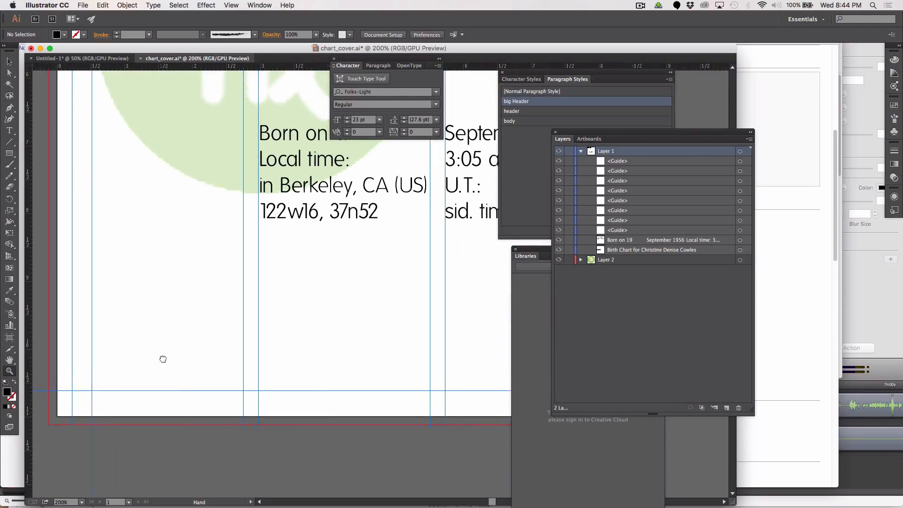
click(10, 132)
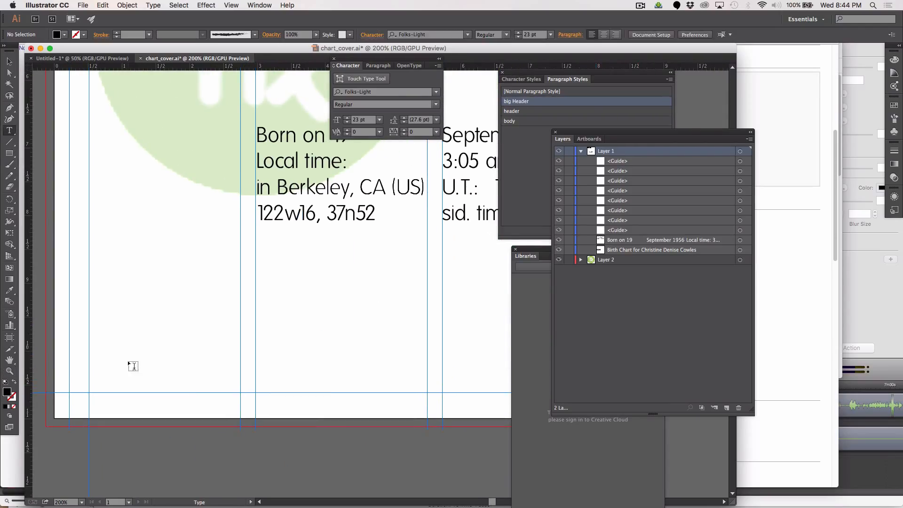
drag(90, 360, 606, 393)
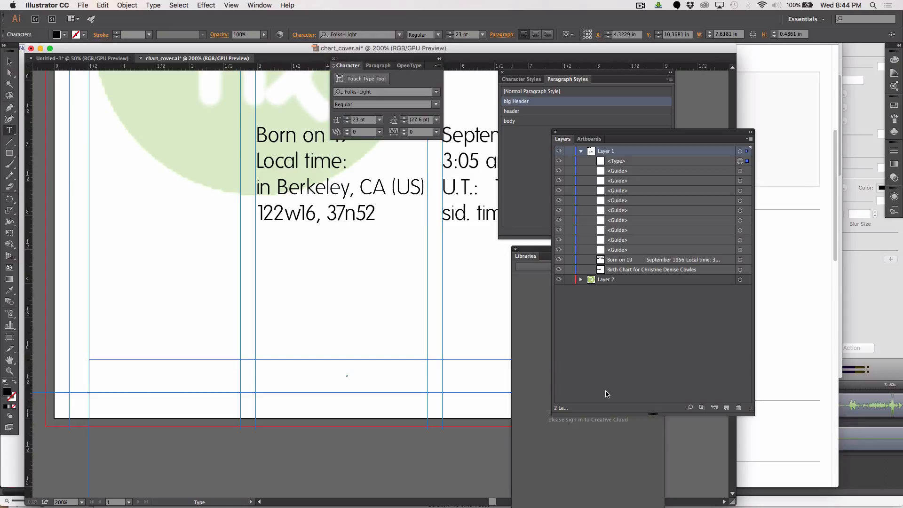
Step: Enter the credit line "prepared by:" followed by the preparer's name and "February 18, 2016" in the new text frame
text(prepa)
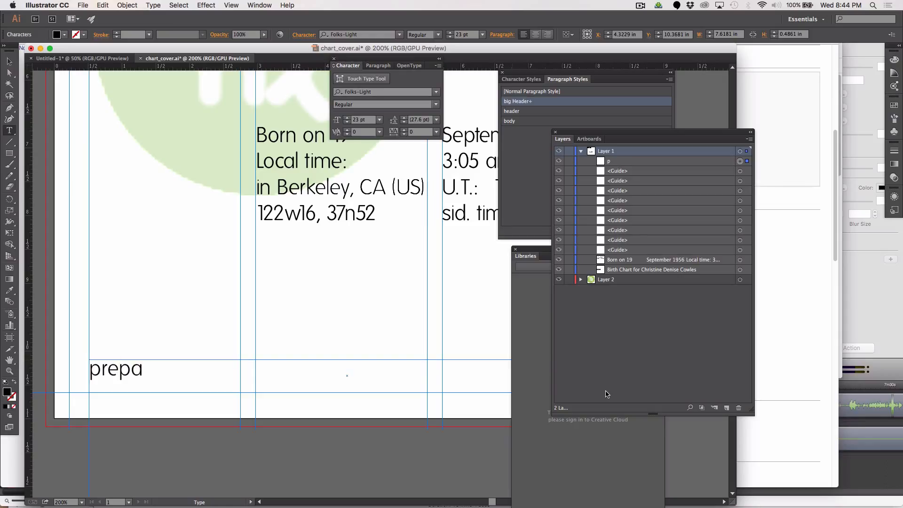
text(red by: Jane)
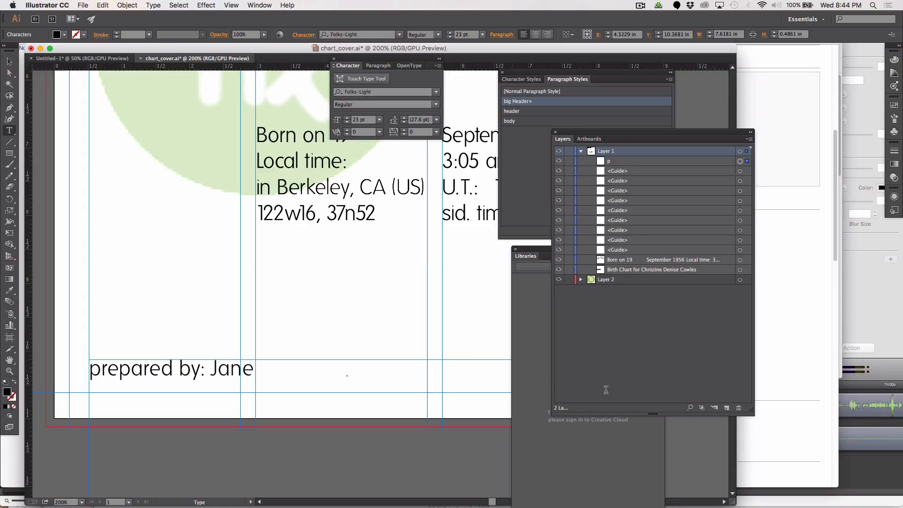
text( Doe Feb)
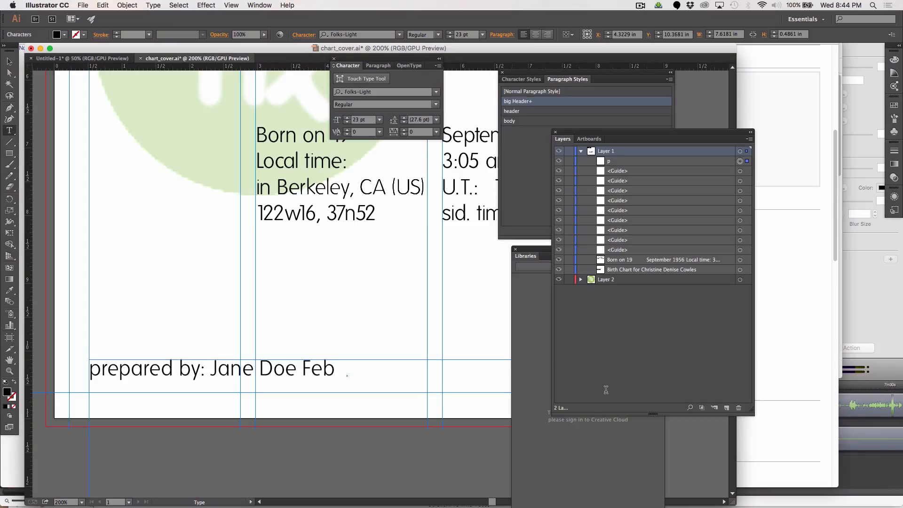
text(ruary 18)
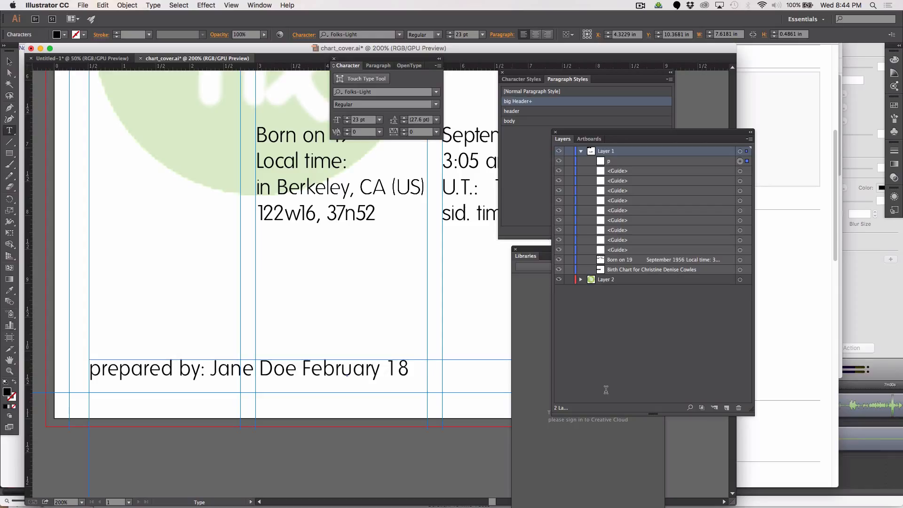
text(, 2016)
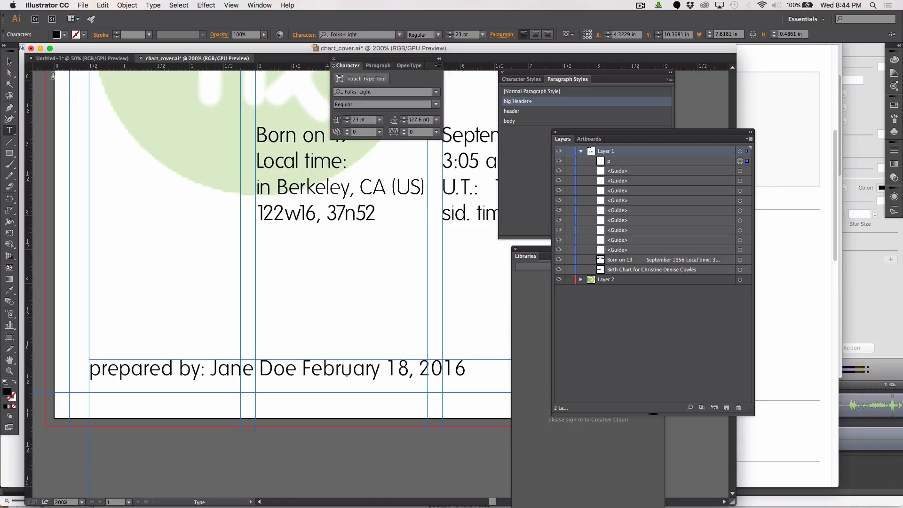
Step: Move the credit line straight down so its text sits on the bottom guide, and deselect it
click(9, 62)
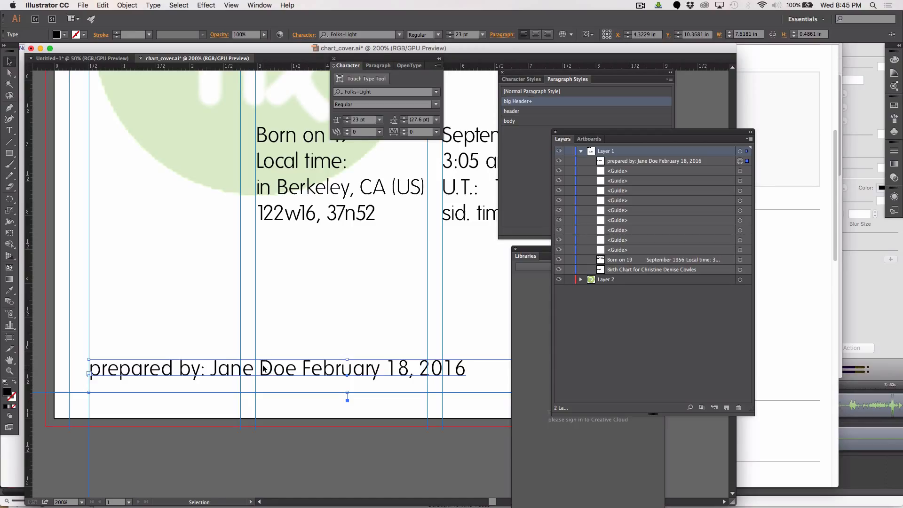
drag(264, 369, 264, 380)
click(205, 296)
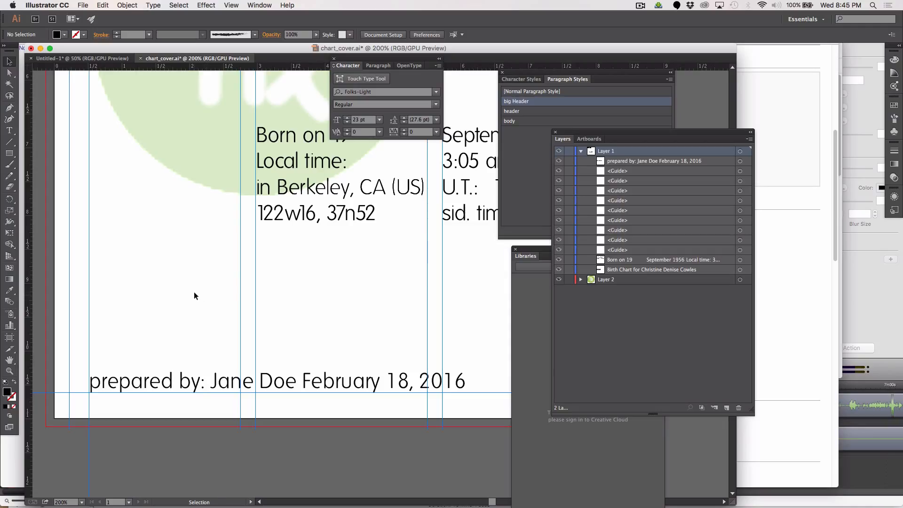
Step: Preview the whole cover page fitted to the window with guides and panels hidden, and bring the panels back
key(a)
key(super+semicolon)
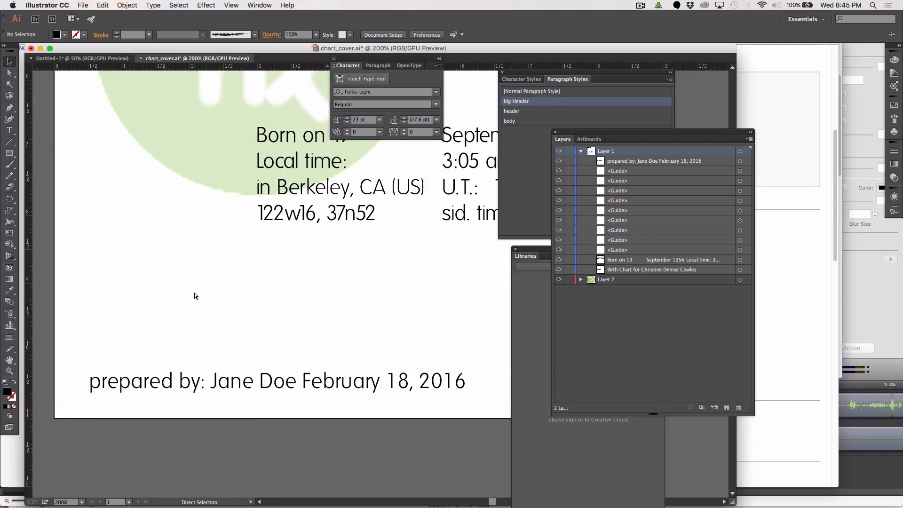
key(super+1)
key(v)
key(Tab)
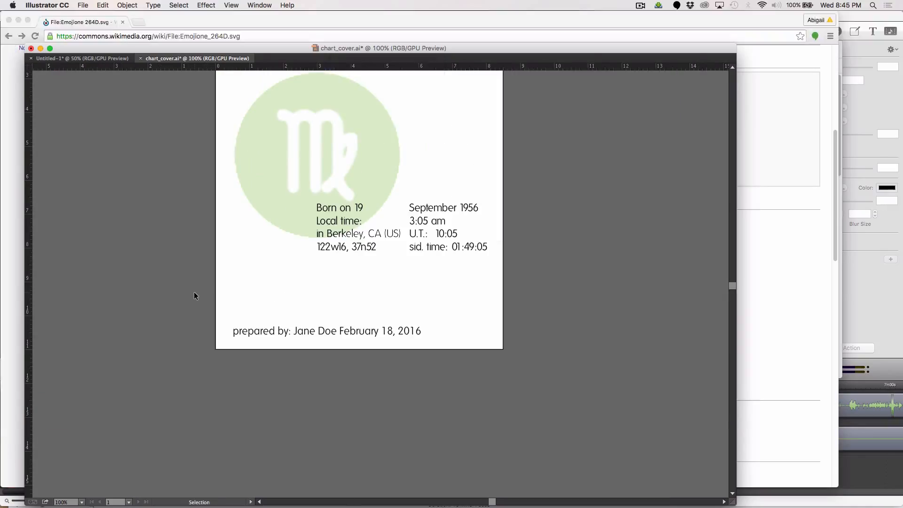
key(a)
key(super+0)
key(v)
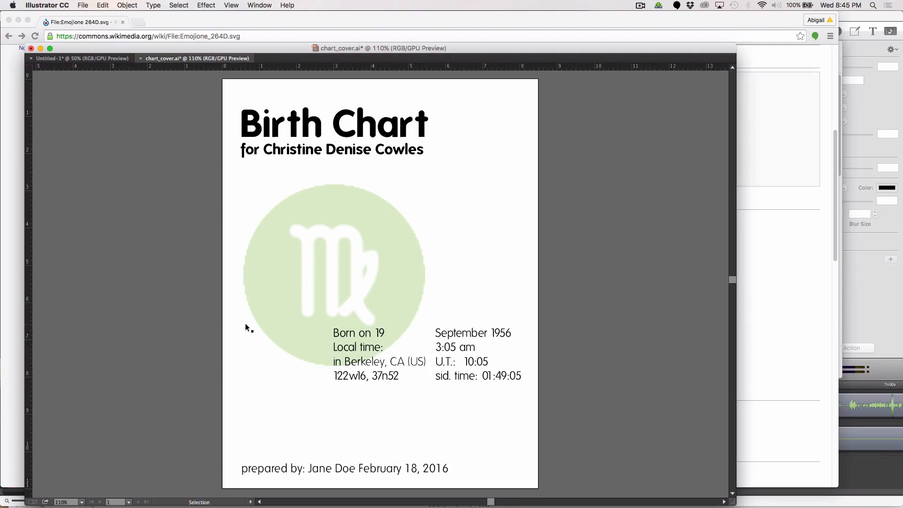
key(Tab)
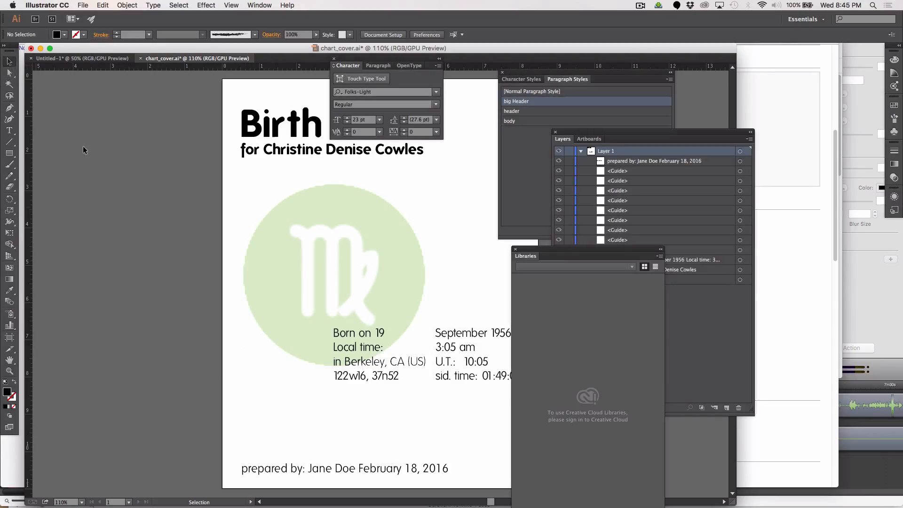
Step: Check the cover page against the grid, hide the grid again and show the guides over the layout
key(super+apostrophe)
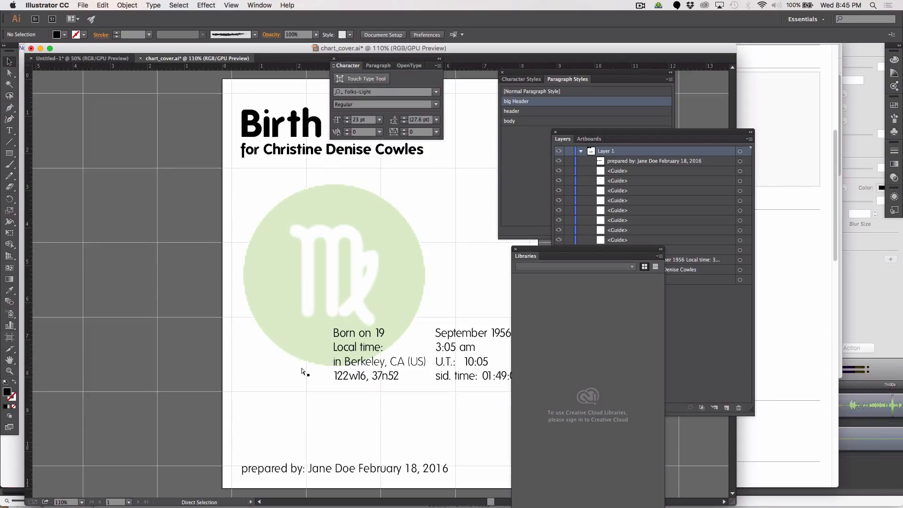
key(super+semicolon)
key(super+apostrophe)
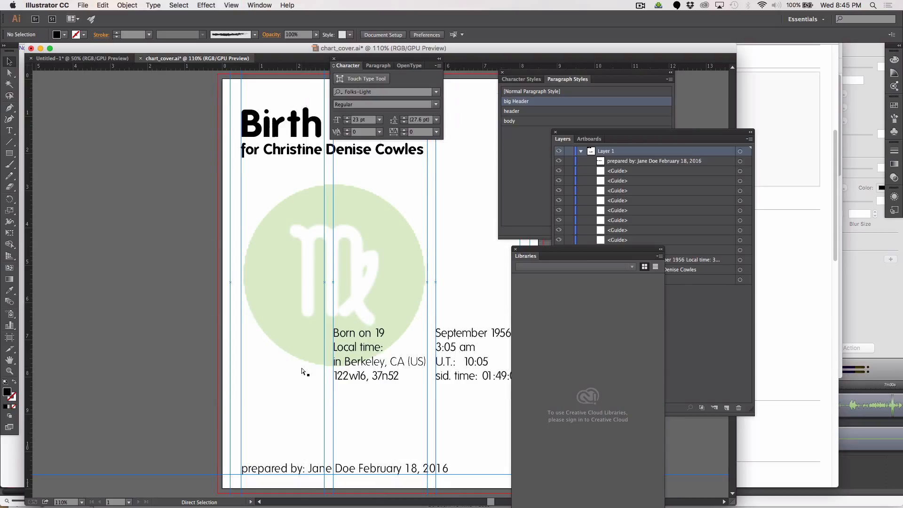
click(384, 380)
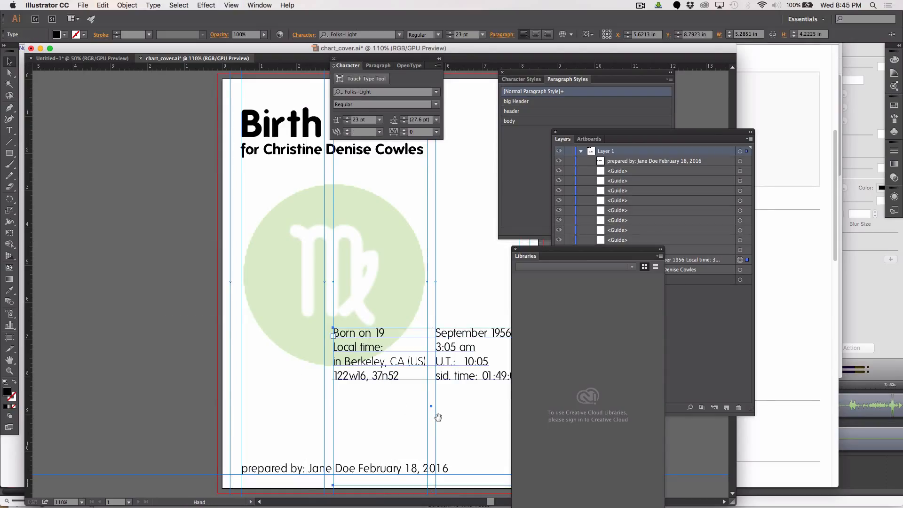
drag(437, 419, 330, 354)
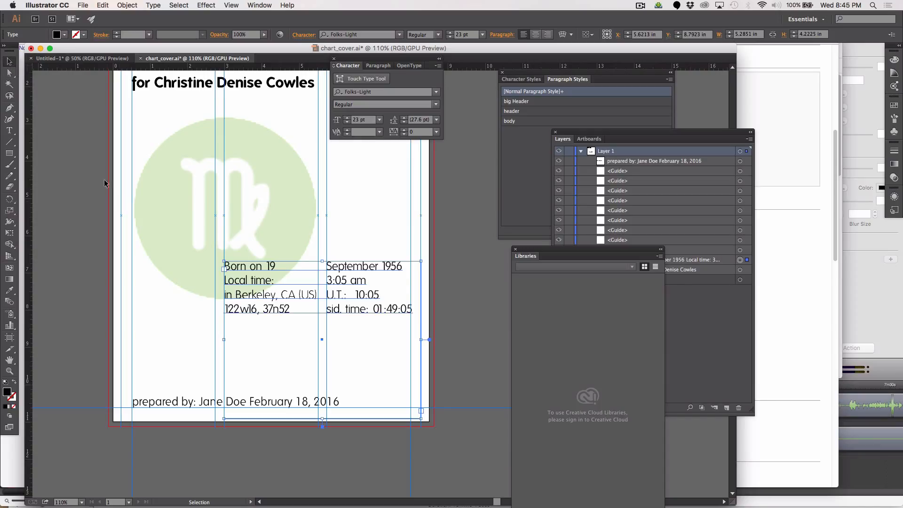
Step: Set the font size of the whole "prepared by:" credit line to 20 pt and deselect it
click(9, 132)
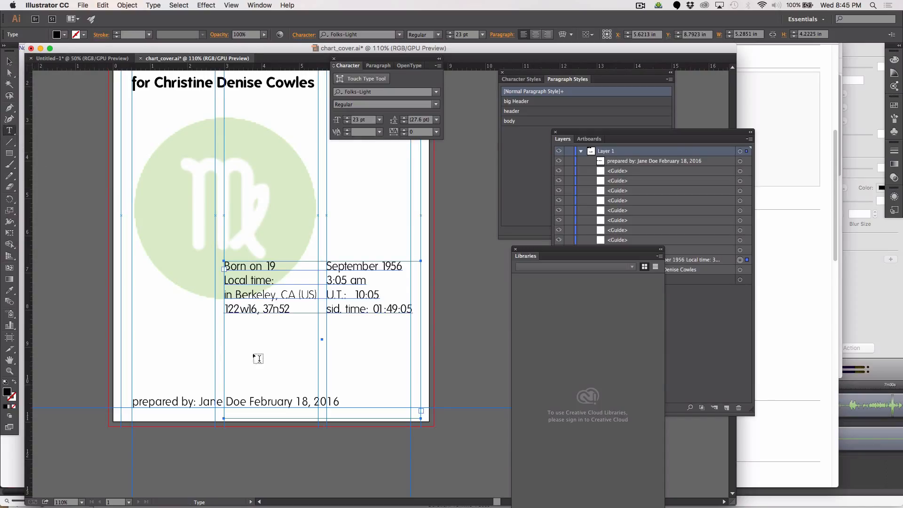
drag(337, 401, 123, 397)
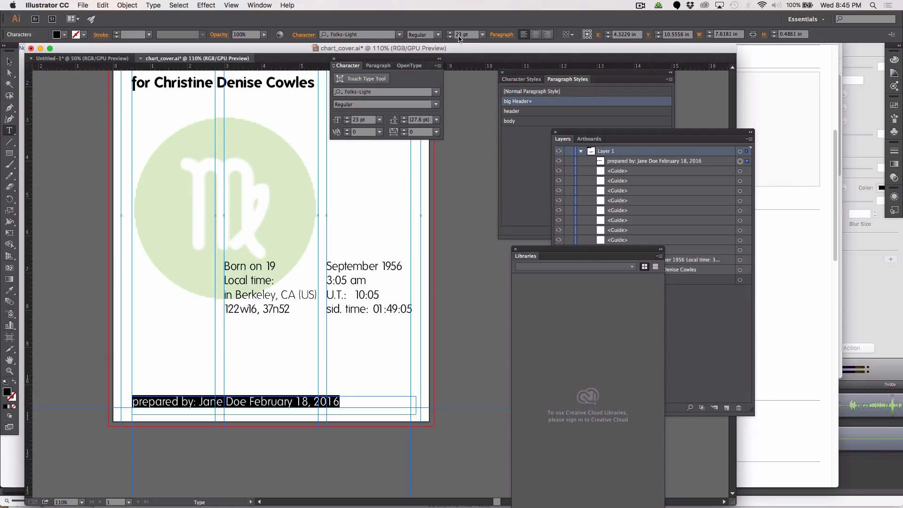
click(455, 36)
click(450, 38)
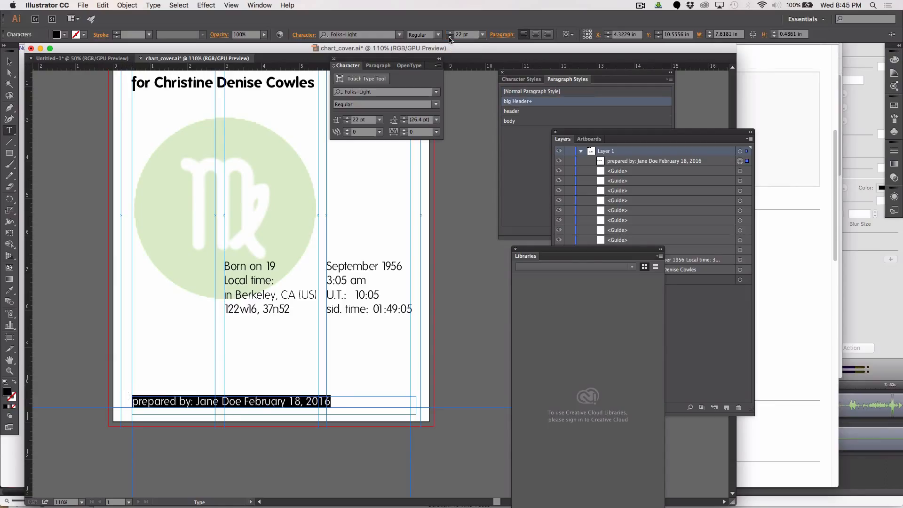
click(449, 37)
click(450, 38)
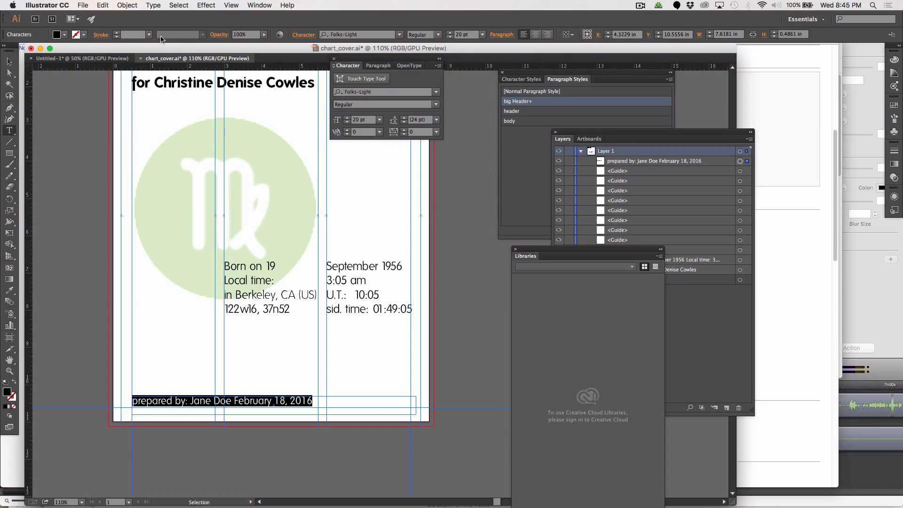
click(9, 61)
click(59, 120)
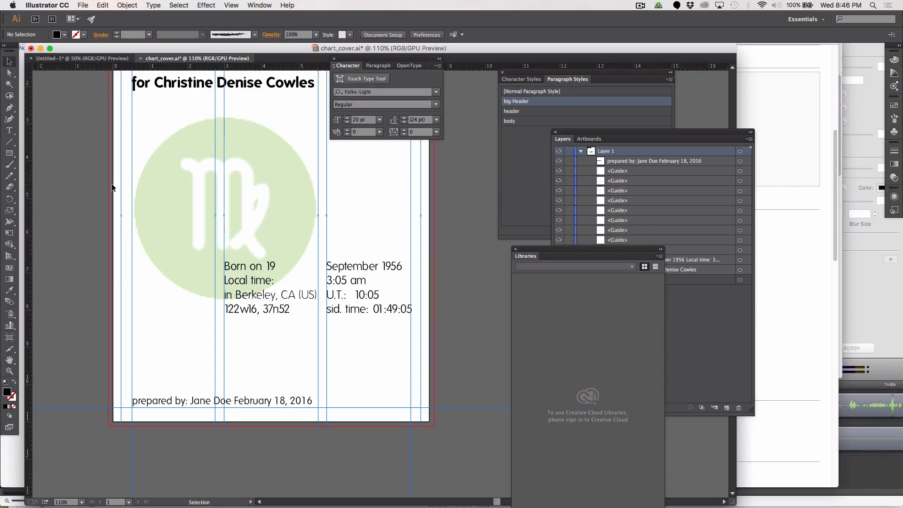
Step: Hide the guides and move the credit line up from the page bottom to just beneath the "for" name line
key(super+semicolon)
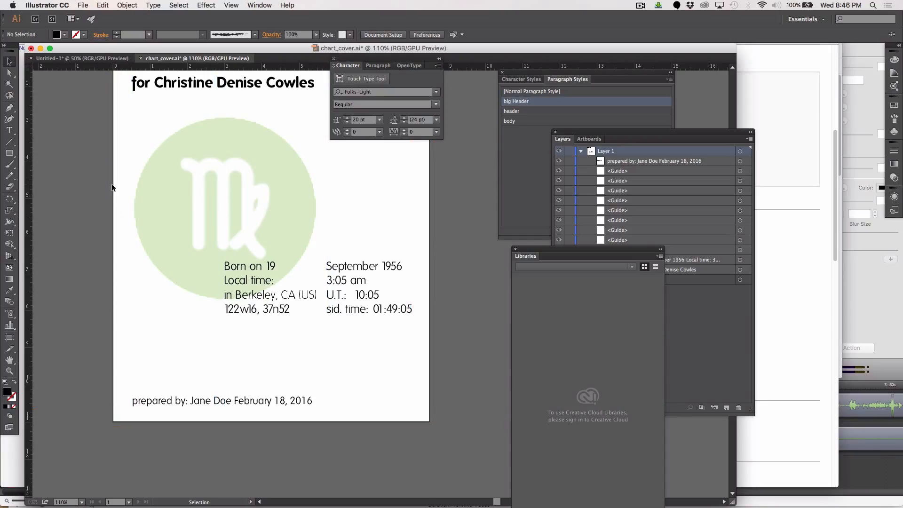
scroll(112, 185, up, 2)
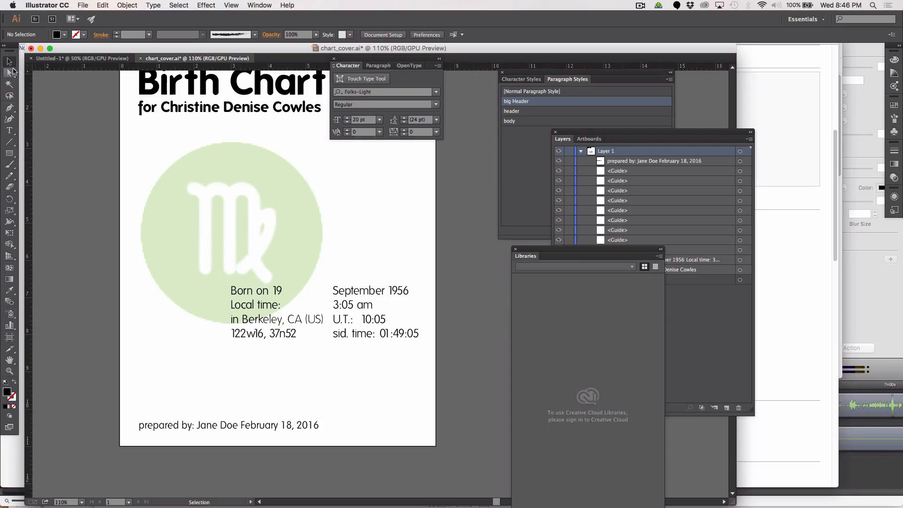
click(185, 426)
drag(185, 426, 203, 132)
click(222, 400)
click(131, 230)
scroll(234, 303, up, 4)
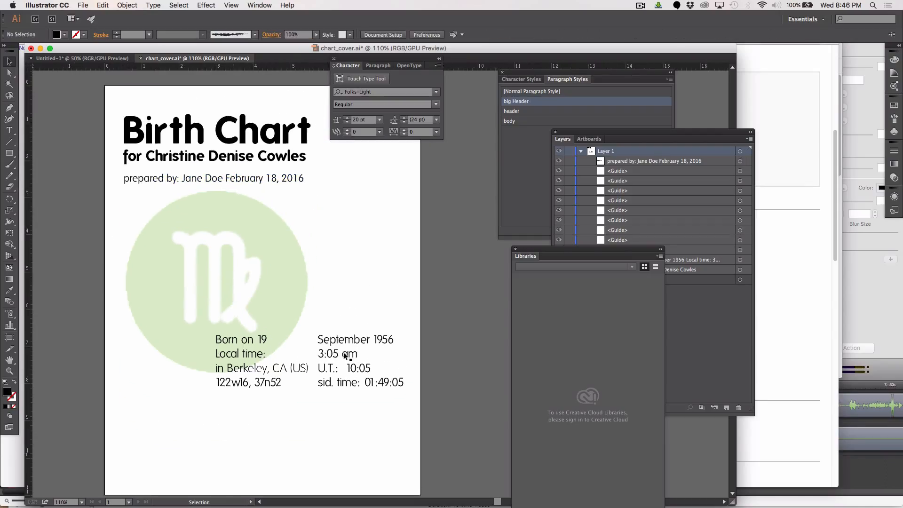
Step: Move the Virgo symbol and the birth details block lower on the page, keeping the details overlapping the circle's lower edge
drag(209, 287, 218, 331)
click(379, 298)
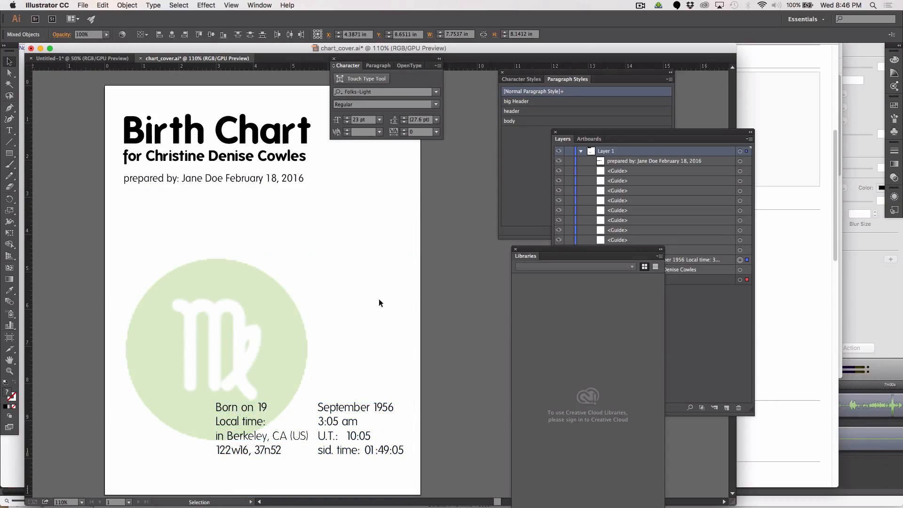
click(199, 318)
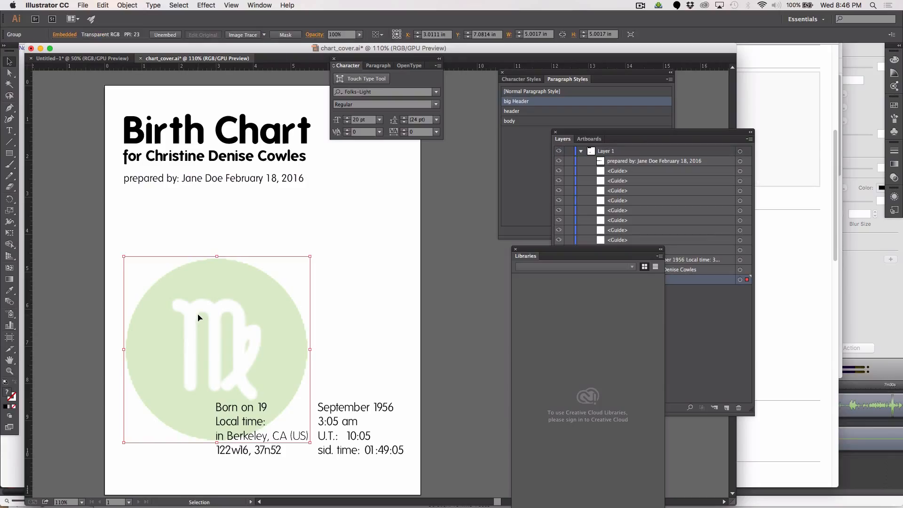
click(87, 317)
drag(174, 315, 174, 281)
click(97, 308)
drag(252, 433, 252, 410)
click(459, 403)
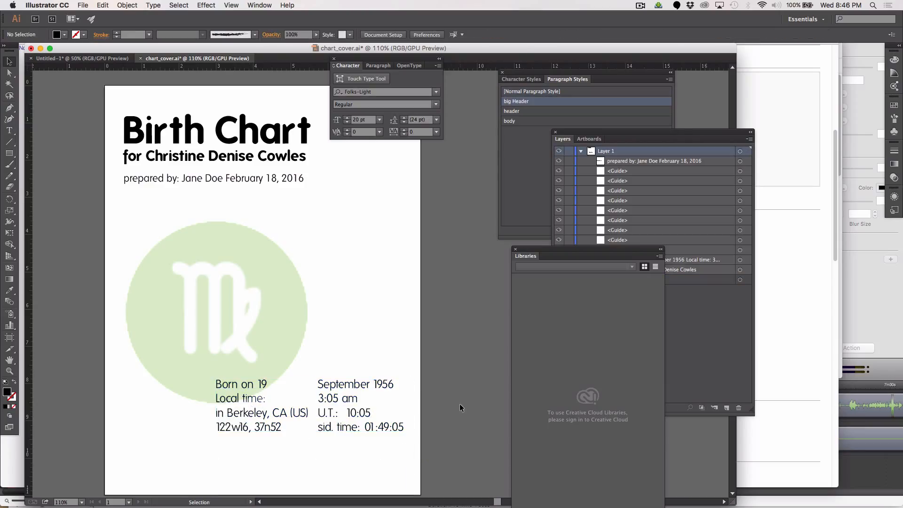
Step: Check the rearranged cover page and save chart_cover.ai
scroll(459, 403, down, 1)
scroll(460, 404, right, 2)
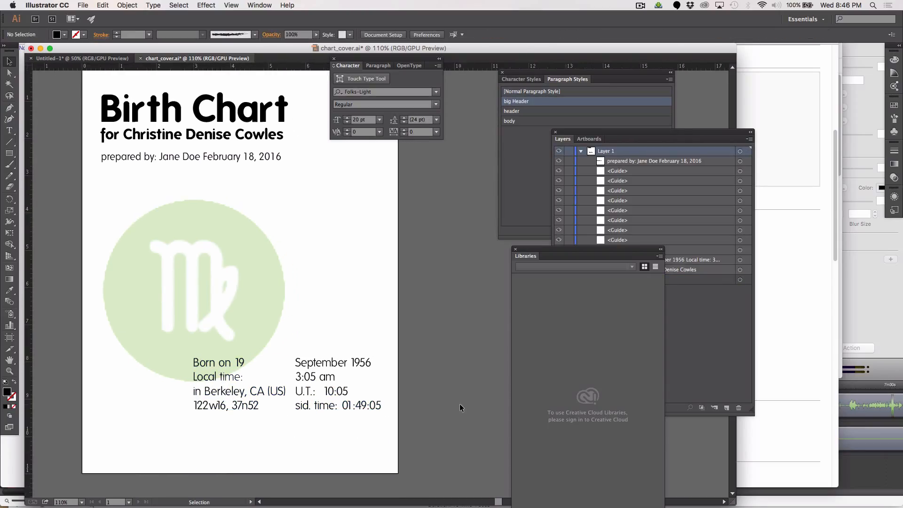
scroll(460, 404, up, 1)
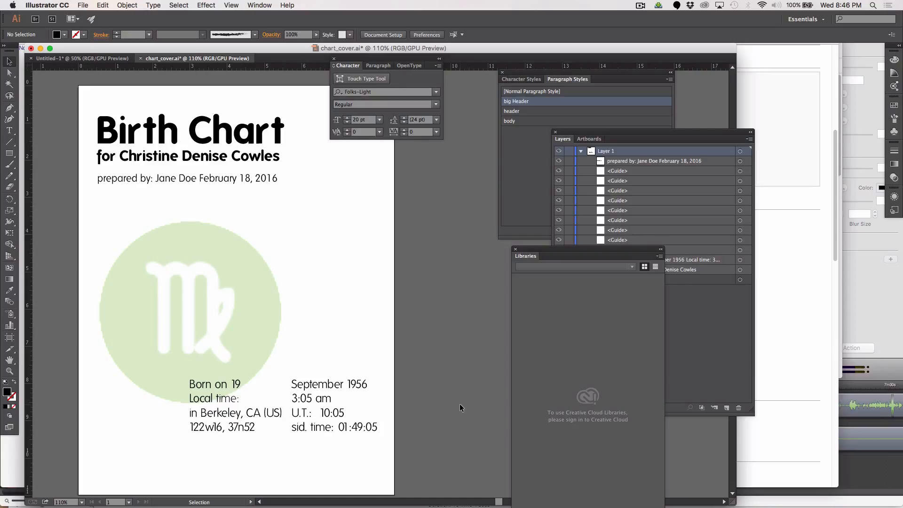
key(a)
key(super+s)
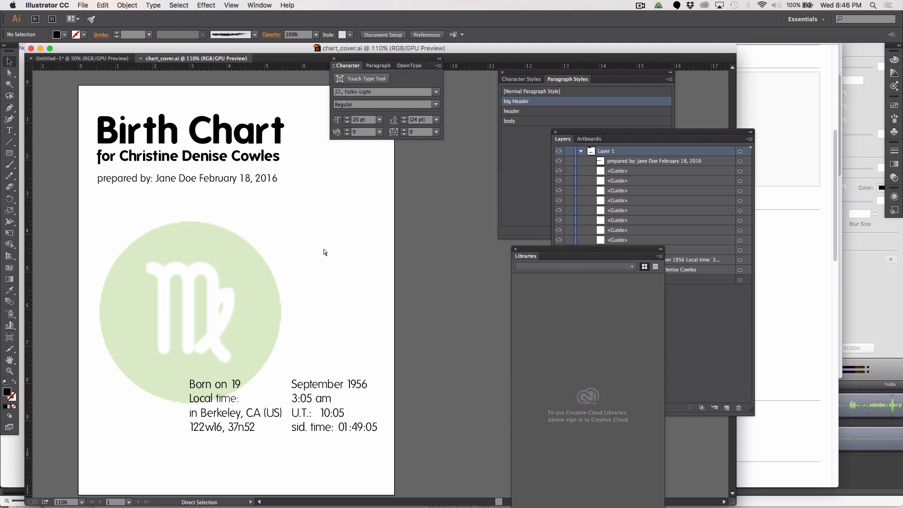
Step: Switch to InDesign, go to the birth chart document's first page and move the Pages, Layers and Links group up out of the way
key(super+Tab)
key(super+Tab)
key(super+Tab)
key(super+Tab)
key(super+Tab)
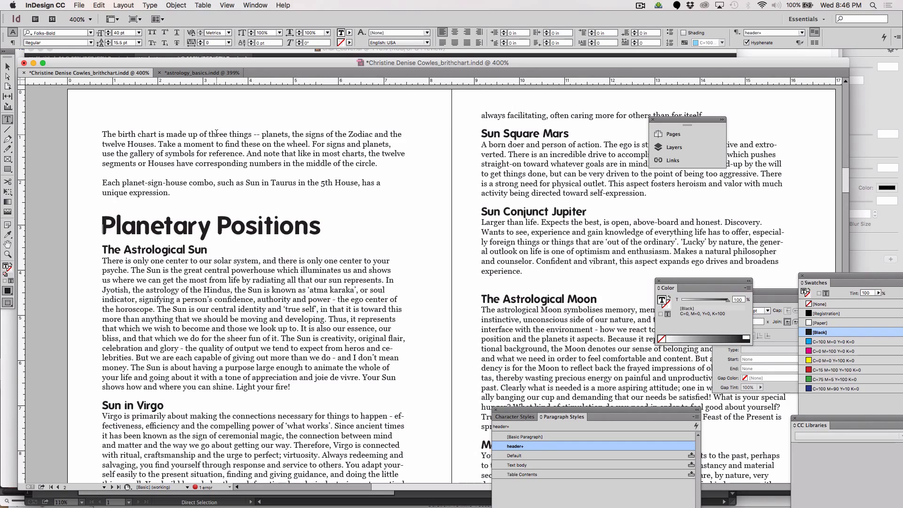
scroll(210, 135, up, 15)
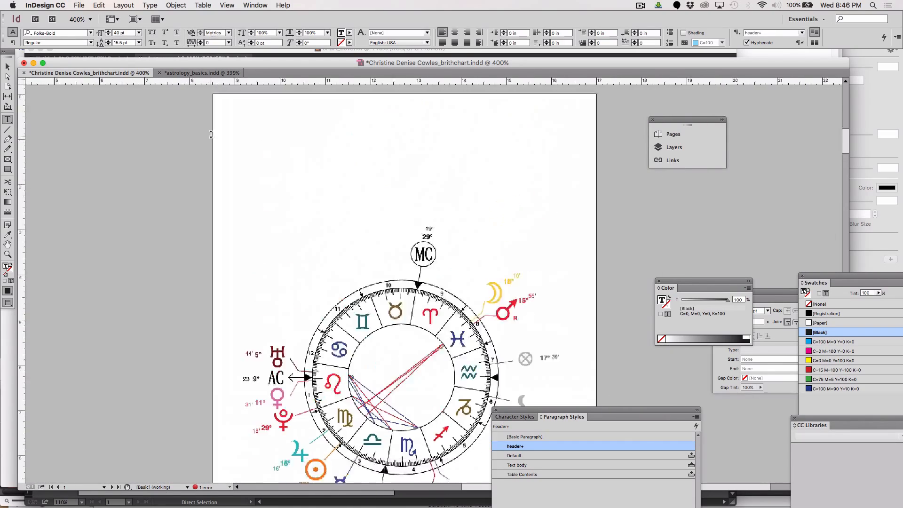
scroll(210, 134, up, 2)
scroll(211, 135, left, 3)
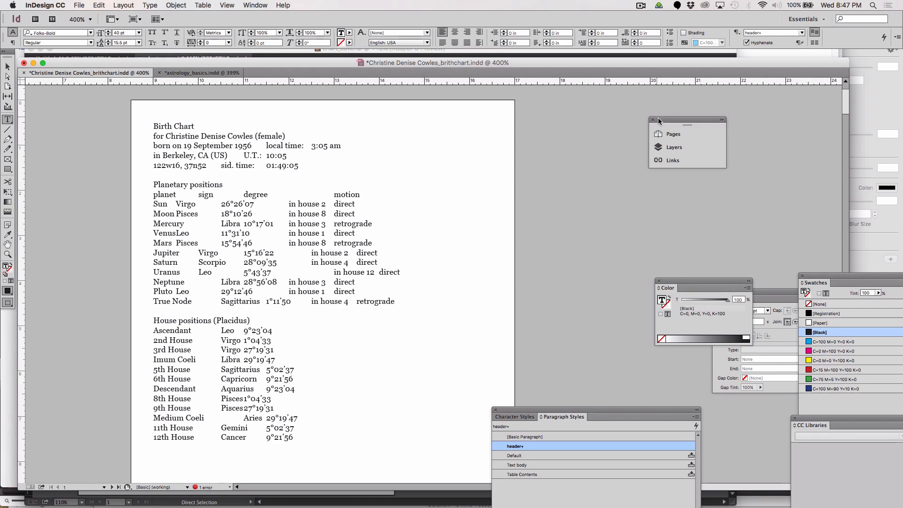
drag(658, 118, 607, 67)
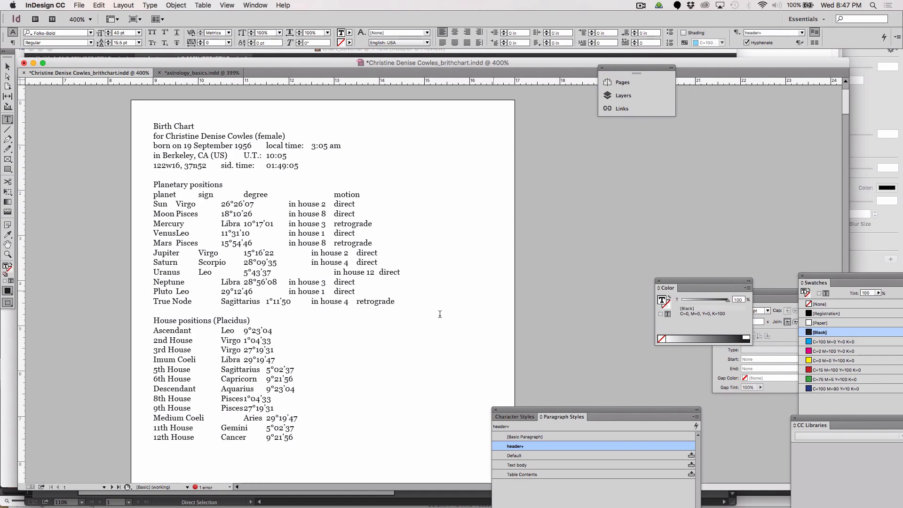
Step: Look through the birth chart document's opening pages: the planetary data list, the chart wheel and the Planetary Positions spread
scroll(440, 314, down, 10)
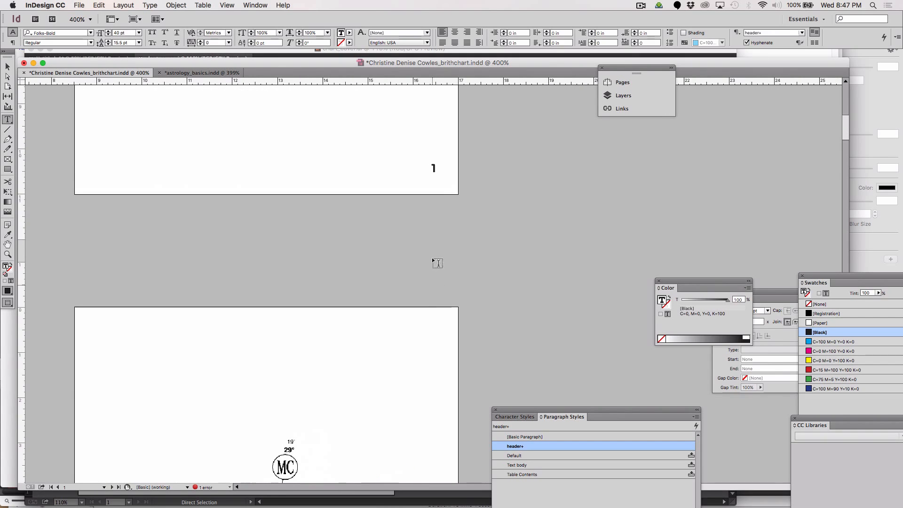
scroll(437, 263, down, 10)
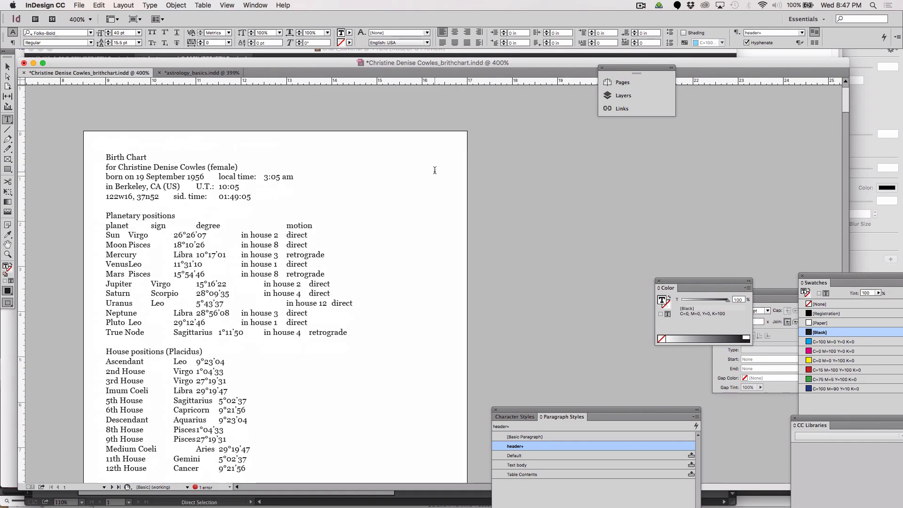
scroll(435, 170, down, 20)
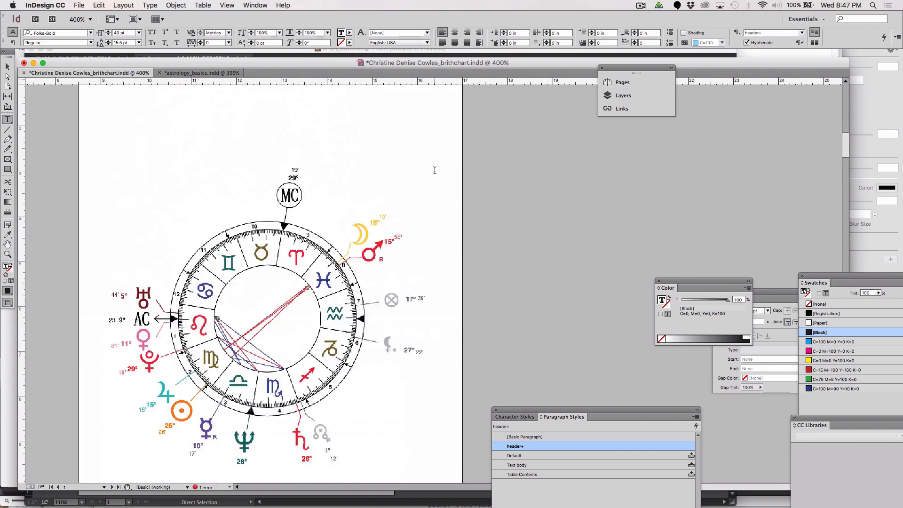
scroll(435, 171, up, 15)
scroll(446, 365, down, 5)
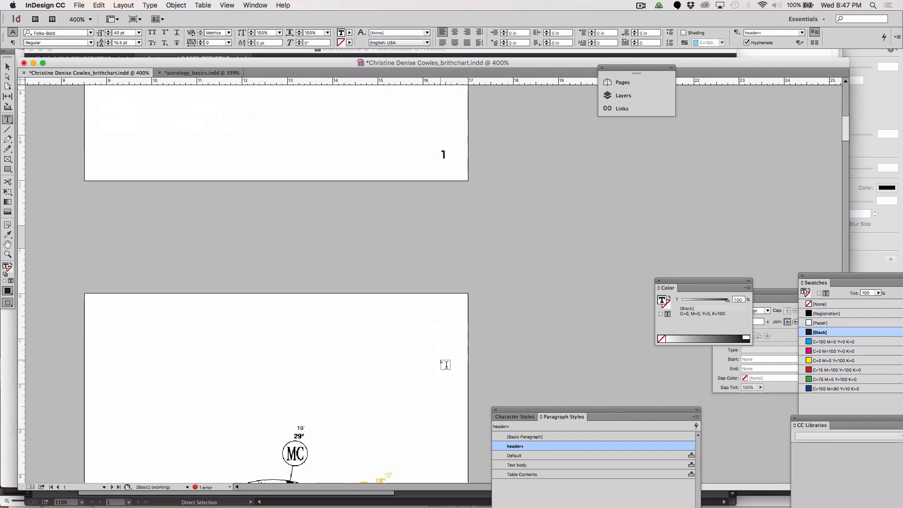
scroll(446, 365, down, 7)
scroll(447, 433, down, 3)
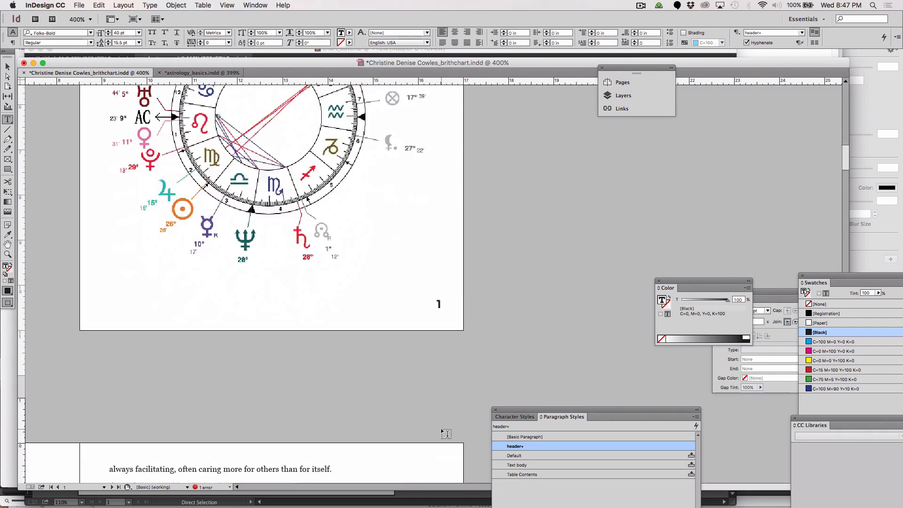
scroll(447, 434, down, 12)
scroll(447, 434, left, 6)
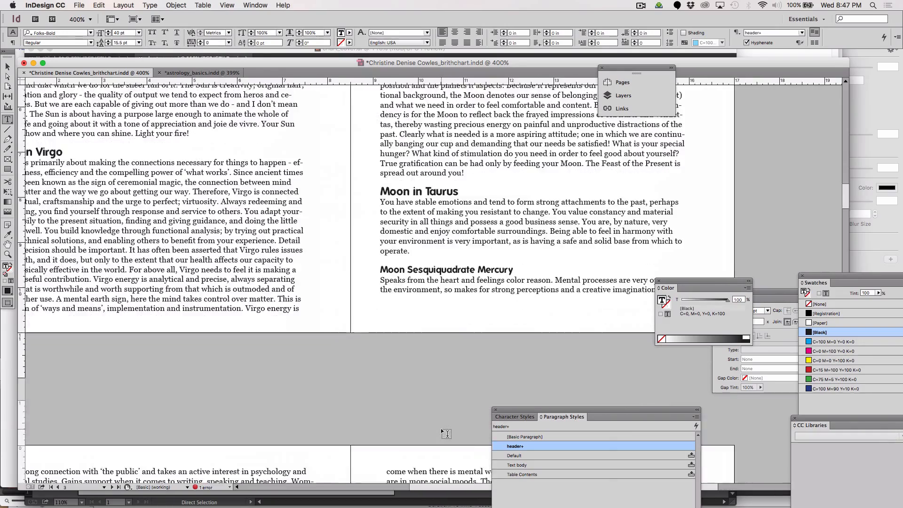
scroll(447, 434, left, 1)
scroll(378, 348, left, 6)
scroll(378, 348, up, 7)
scroll(379, 349, right, 7)
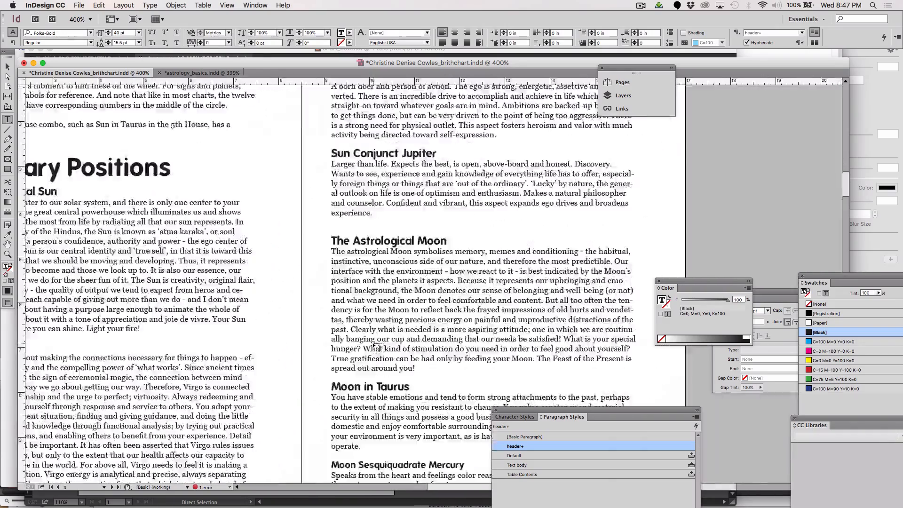
scroll(375, 347, up, 20)
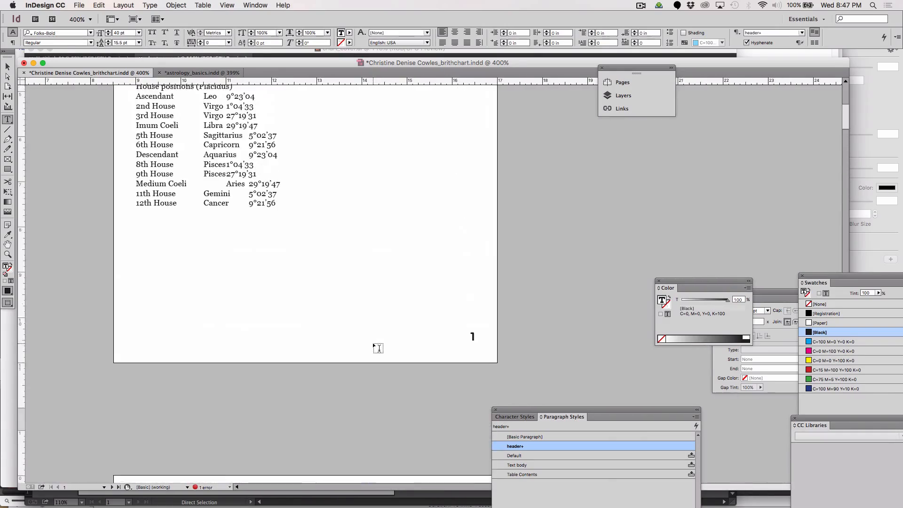
scroll(376, 348, right, 2)
scroll(376, 347, up, 7)
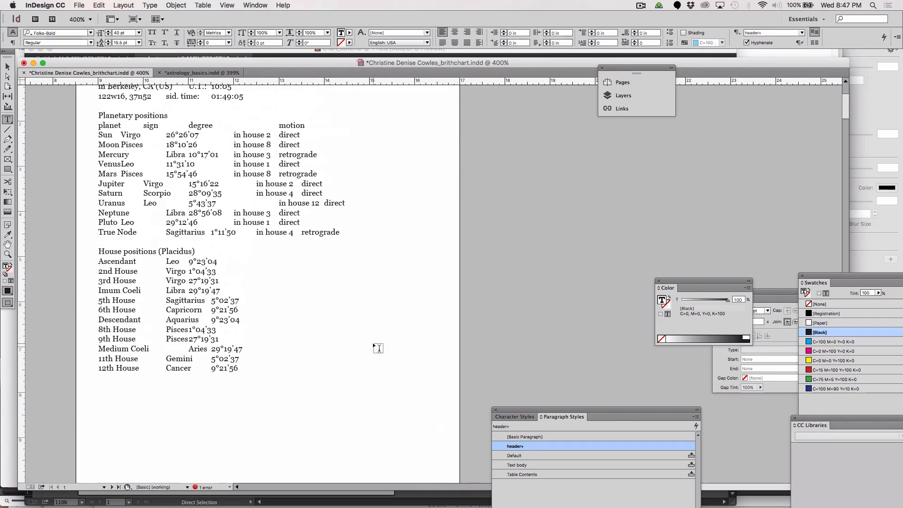
scroll(379, 348, up, 2)
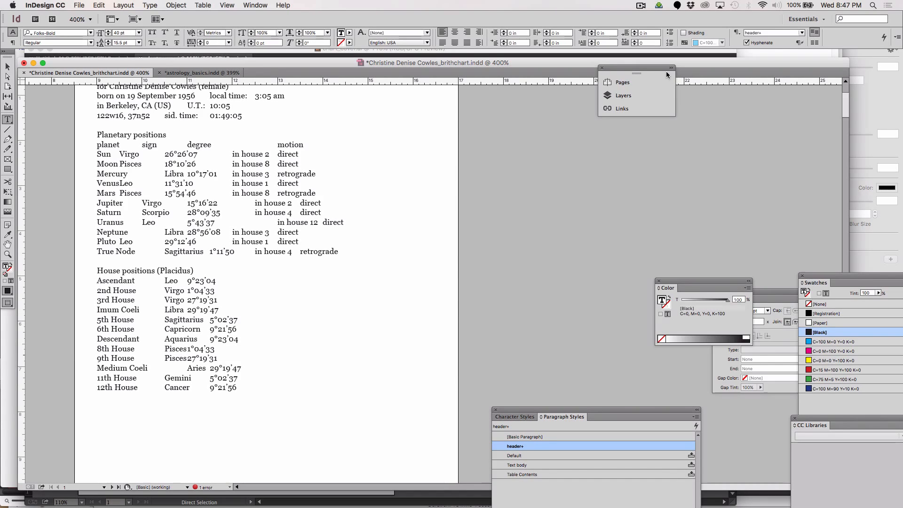
Step: Select the chart wheel page among the page thumbnails and close the Pages, Layers and Links group
click(614, 81)
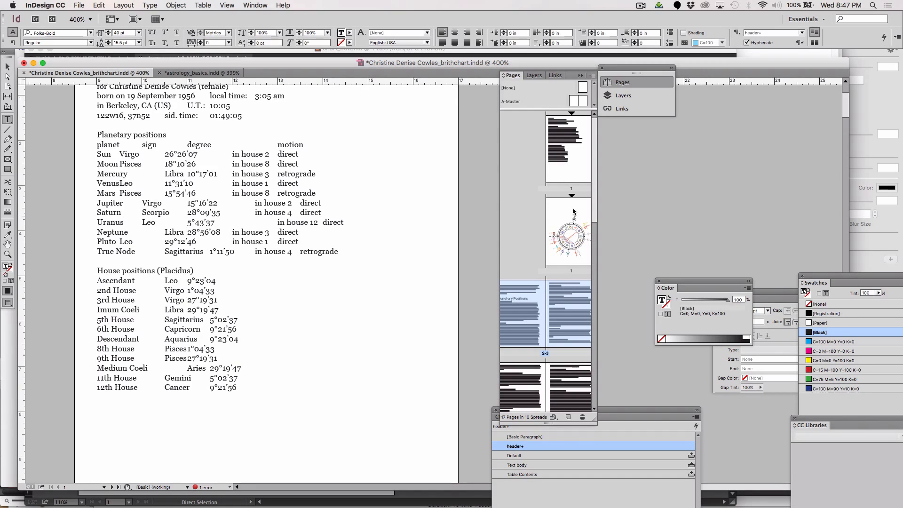
click(569, 226)
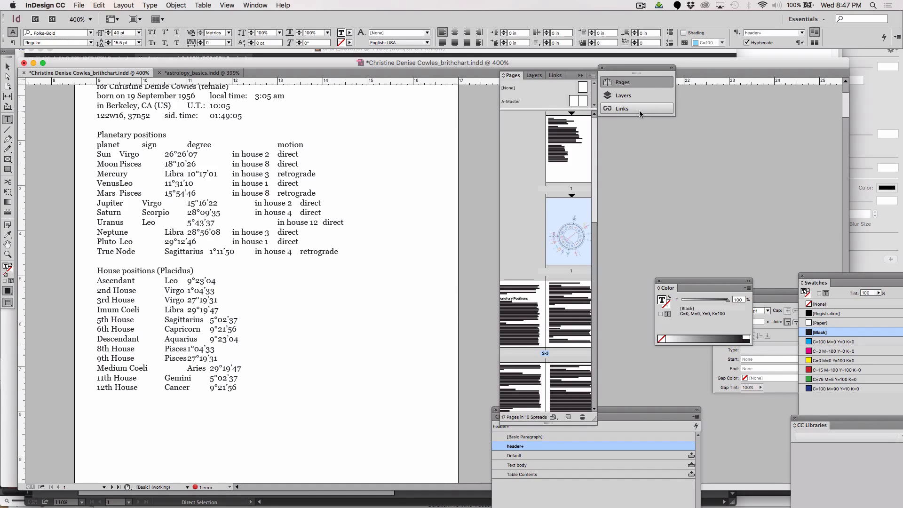
click(602, 68)
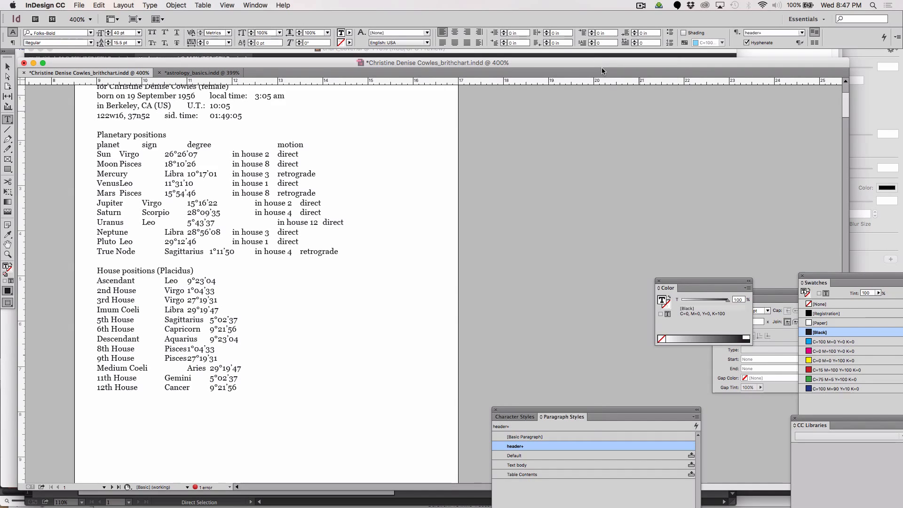
Step: Reopen the Pages, Layers and Links group and move it clear of the document page
click(259, 5)
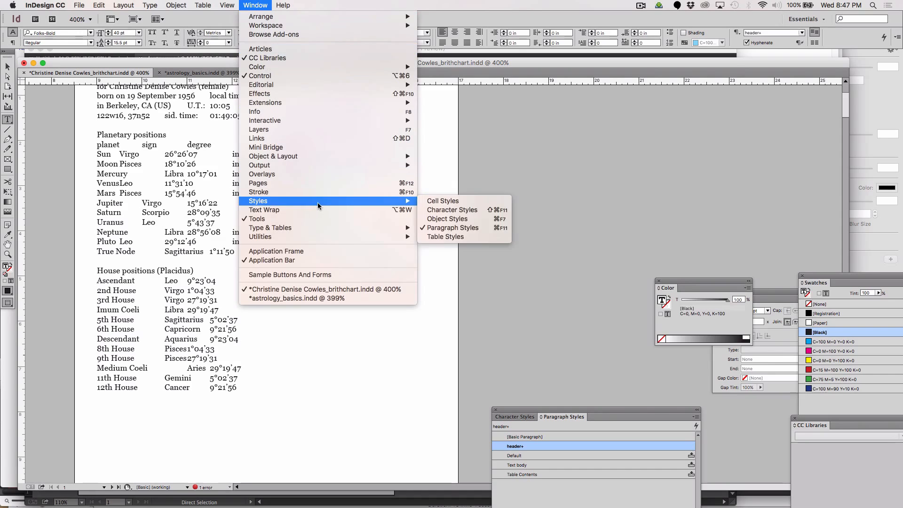
click(310, 183)
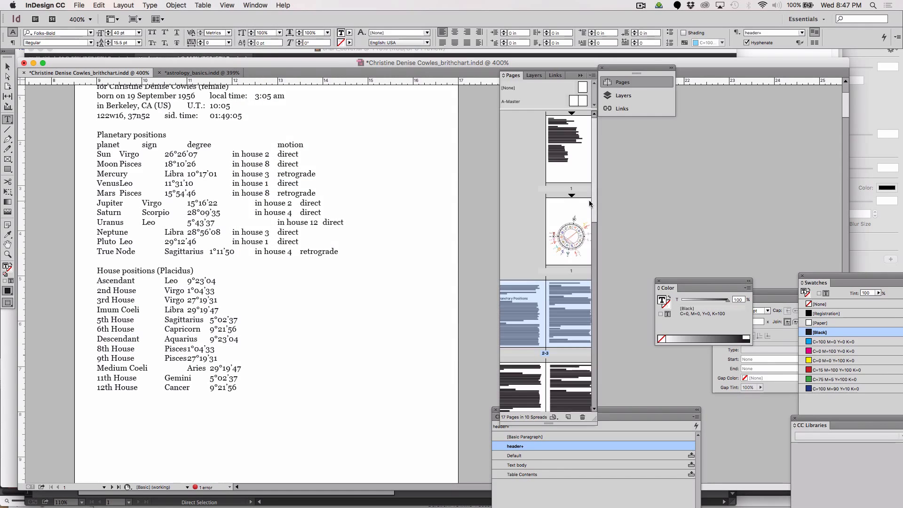
drag(616, 67, 701, 128)
click(701, 143)
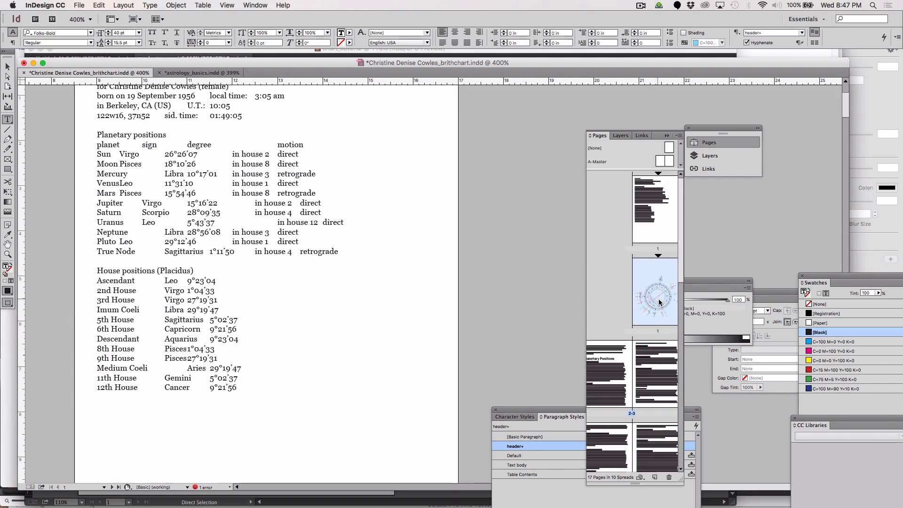
click(680, 136)
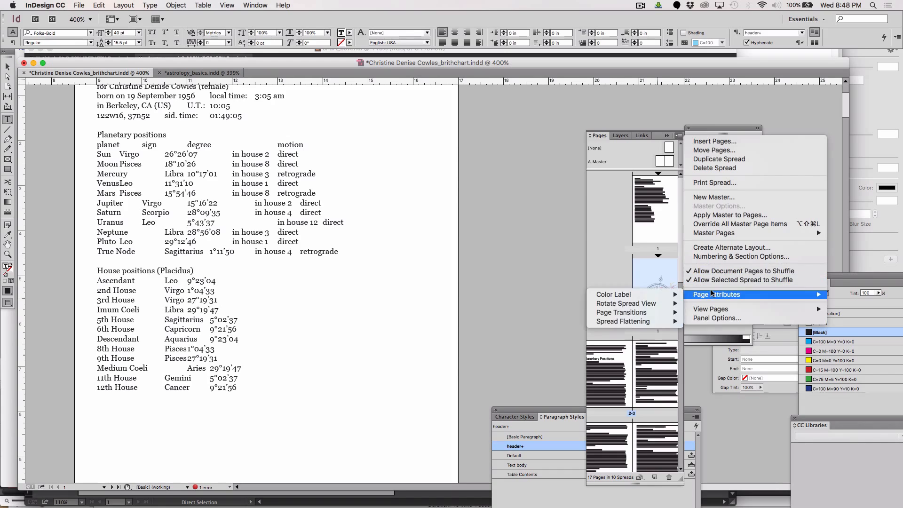
click(645, 298)
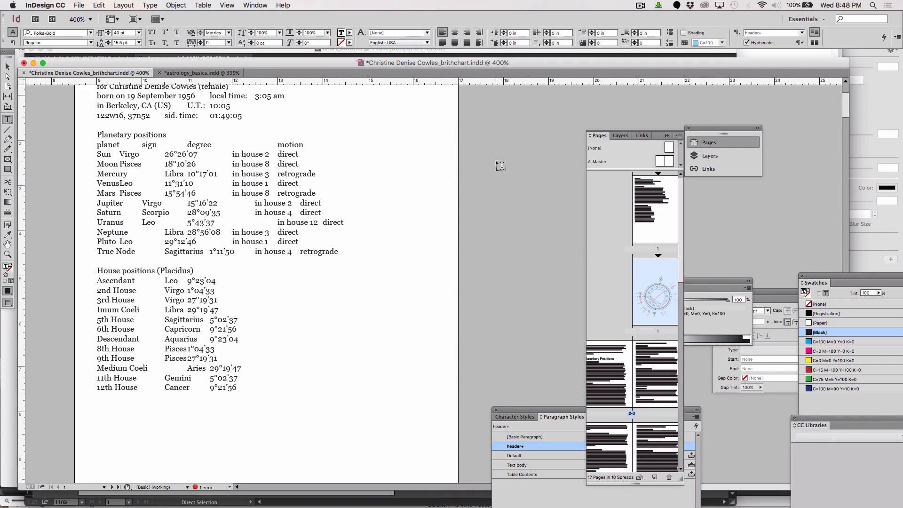
click(659, 163)
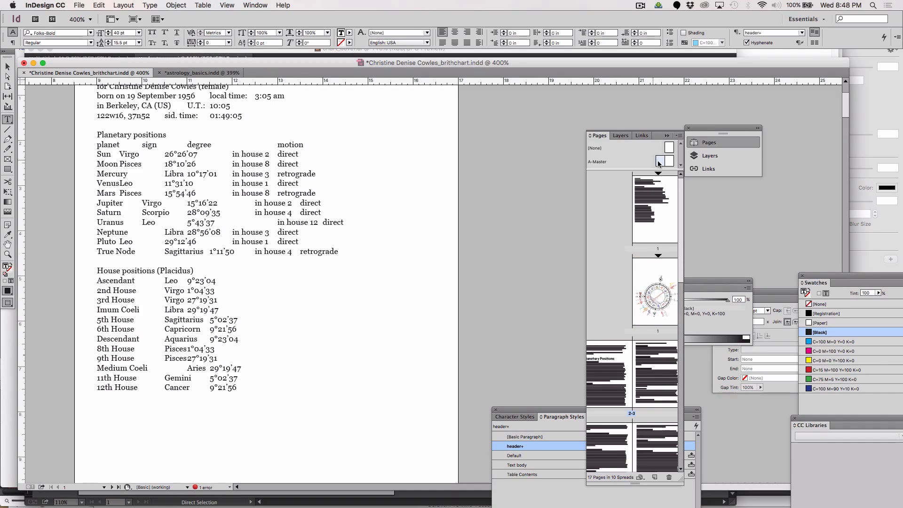
Step: Set the chart wheel page's section to automatic page numbering and accept the duplicate page number warning
click(656, 294)
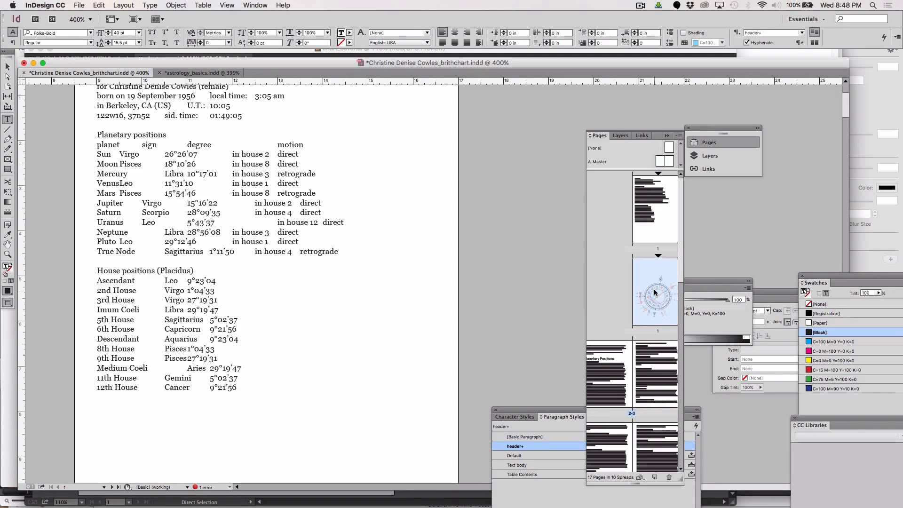
click(680, 136)
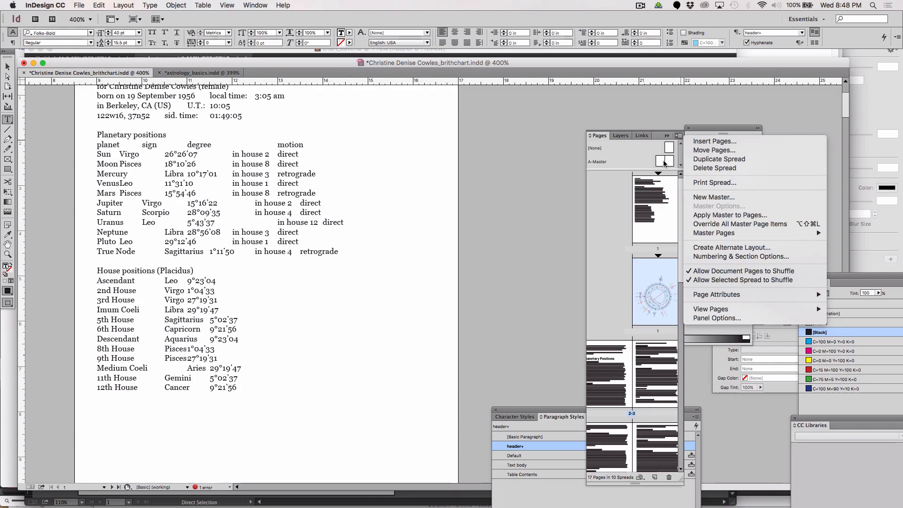
click(732, 257)
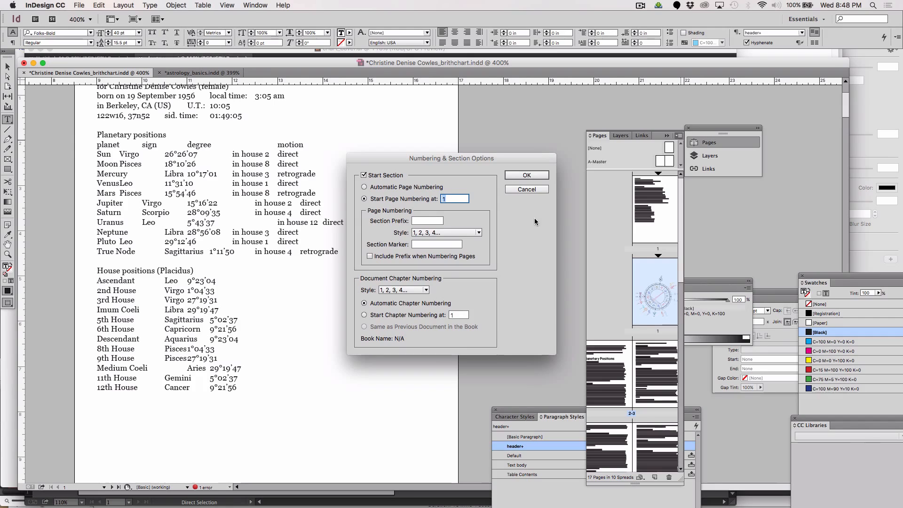
click(390, 188)
click(527, 175)
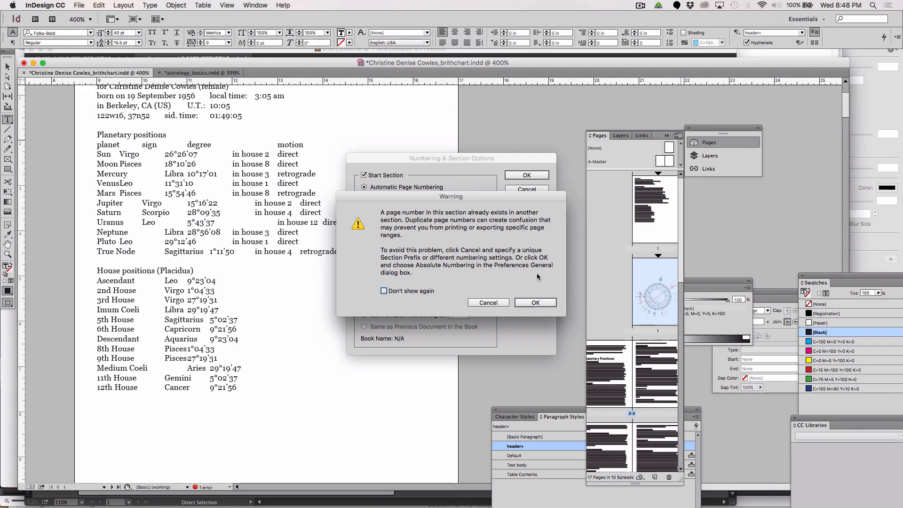
click(532, 304)
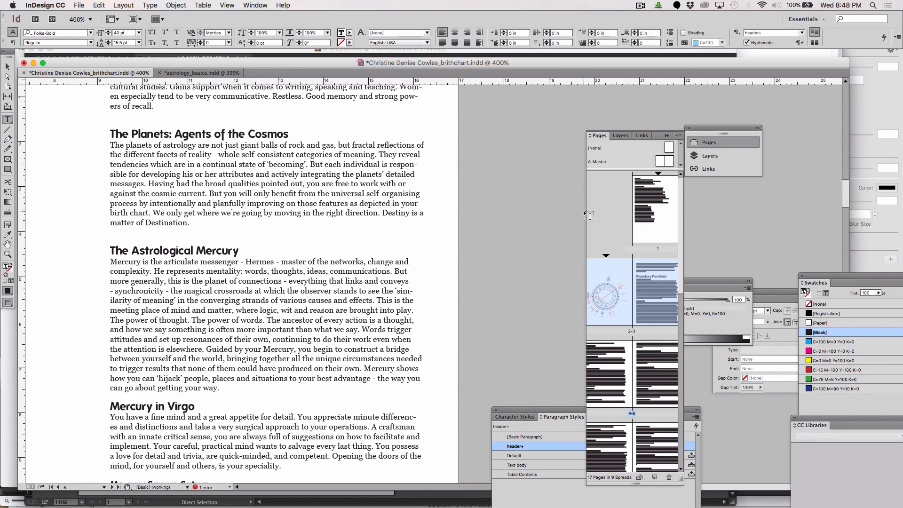
Step: Widen the Pages panel to show full spreads and go to the planetary data list on page 1
drag(587, 217, 412, 217)
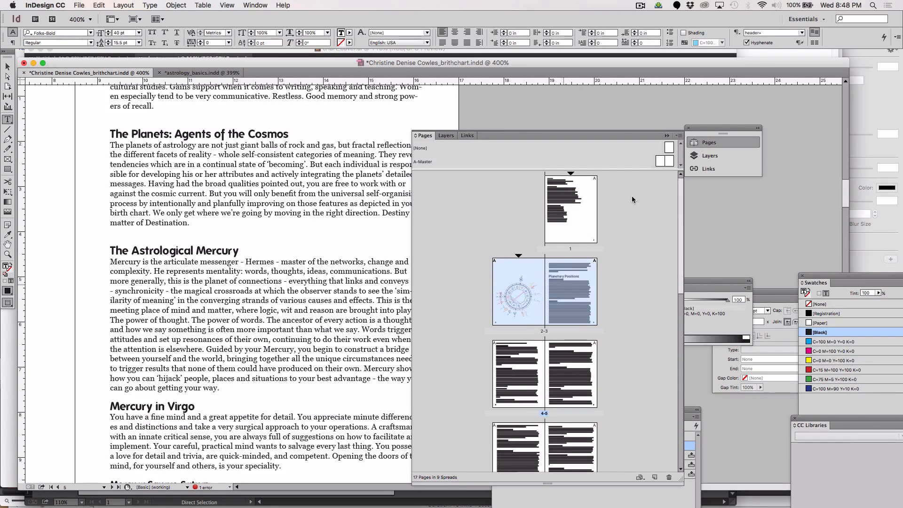
click(583, 222)
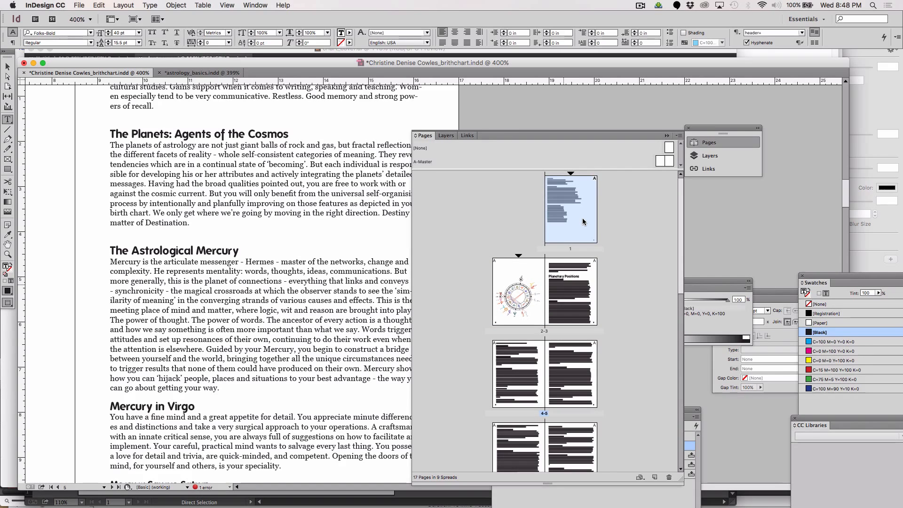
double_click(584, 222)
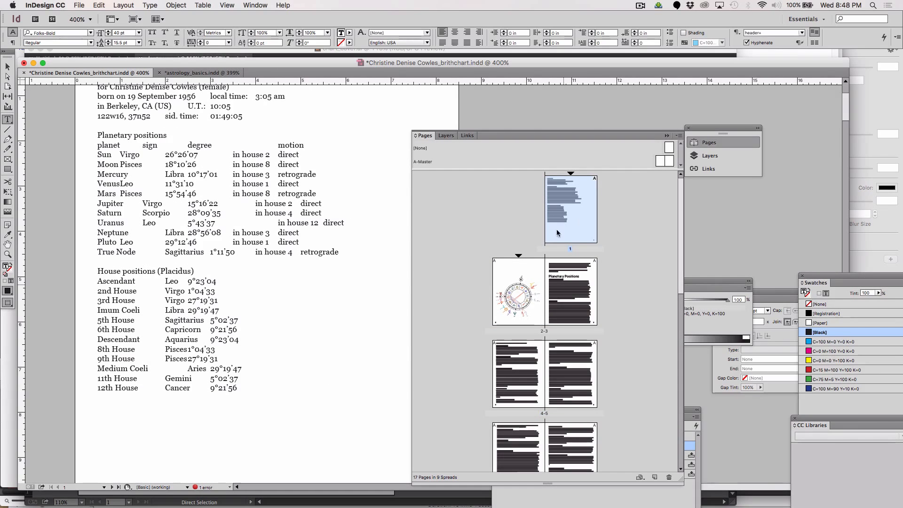
scroll(286, 264, up, 4)
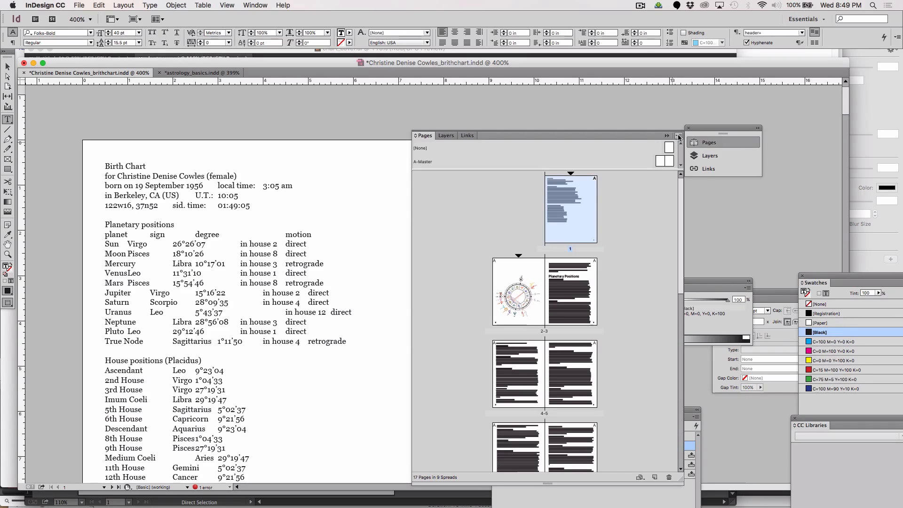
Step: Try adding a page after the planetary data list page and undo the addition
click(655, 477)
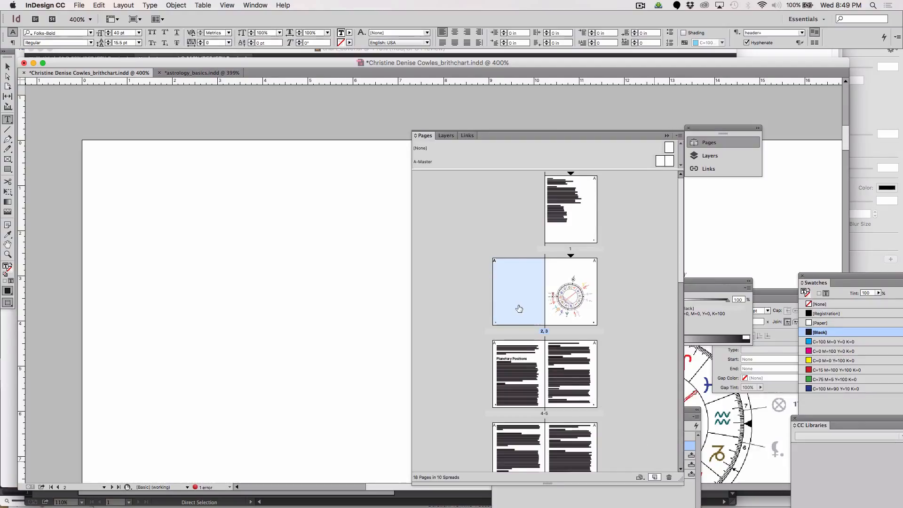
key(super+z)
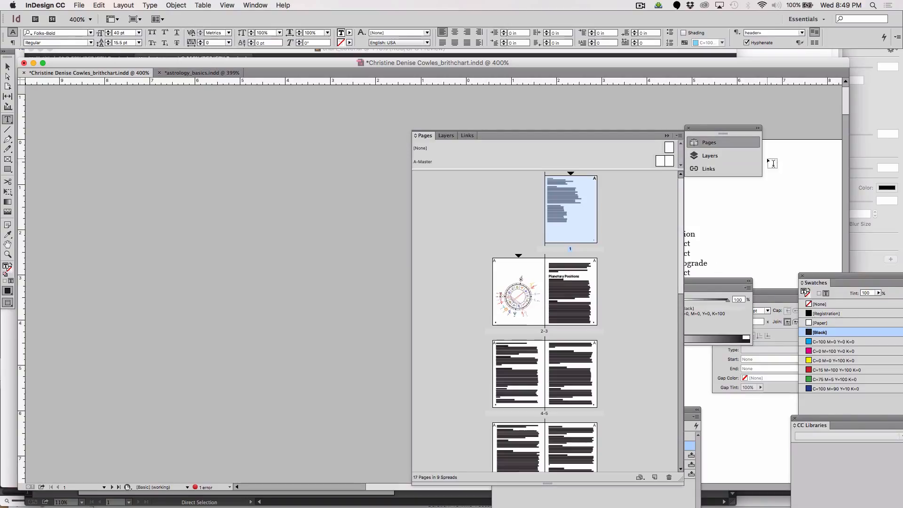
Step: Insert one page before page 1 with the master set to [None], and display the new page
click(680, 138)
click(693, 142)
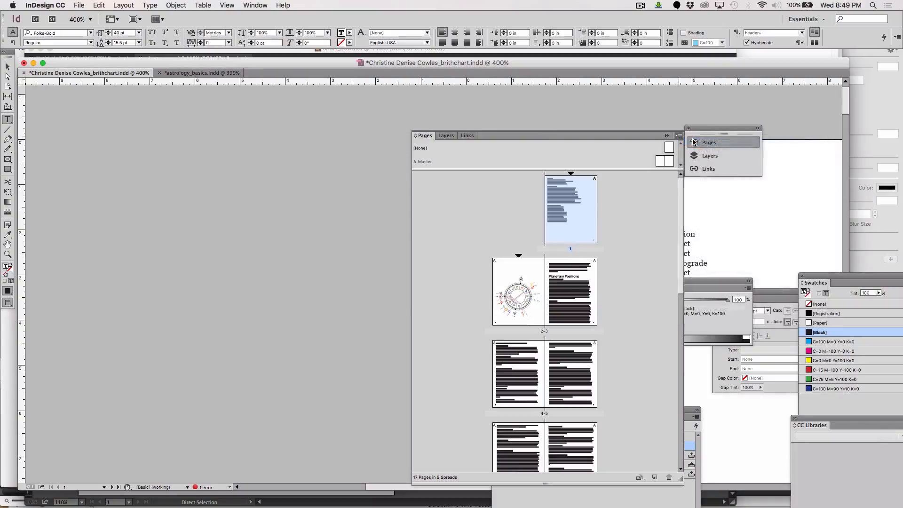
click(433, 259)
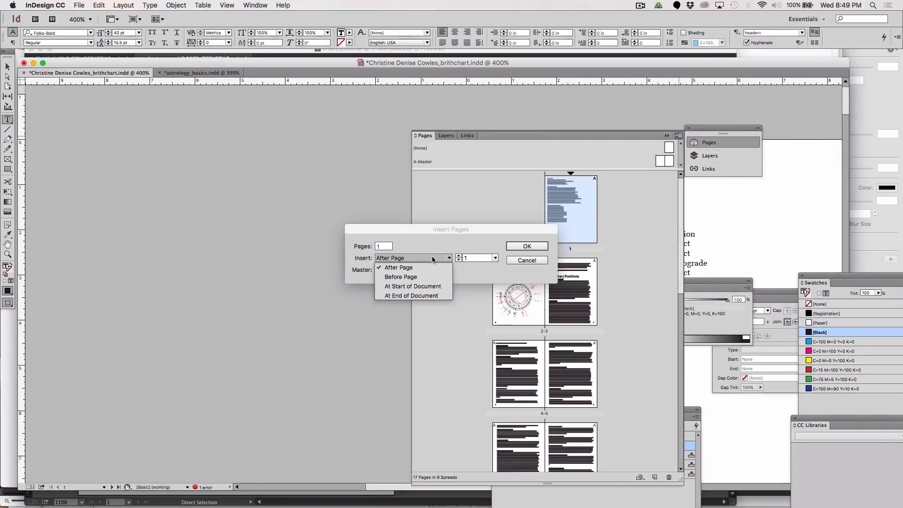
click(423, 277)
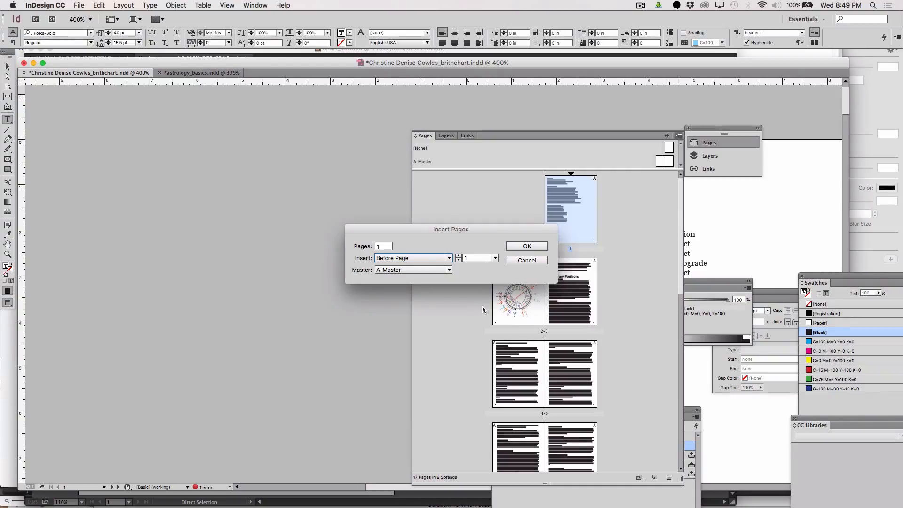
click(392, 275)
click(392, 280)
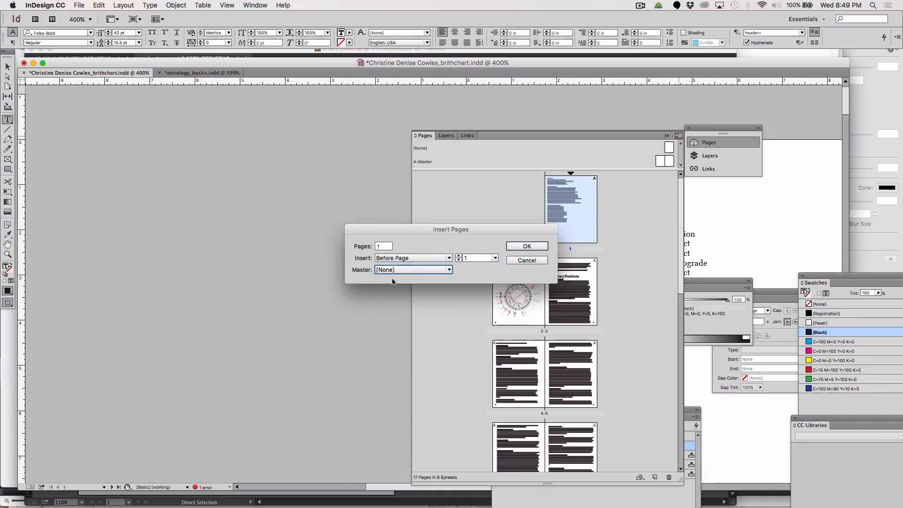
click(522, 247)
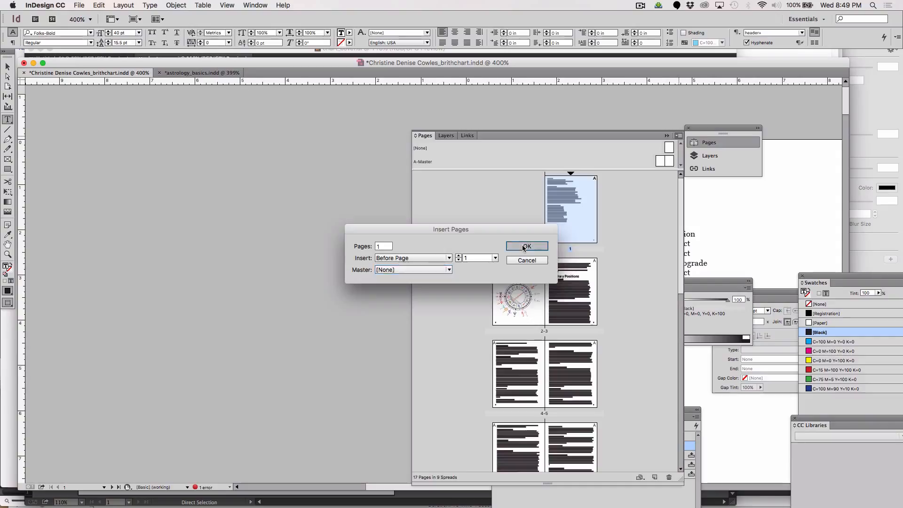
double_click(578, 230)
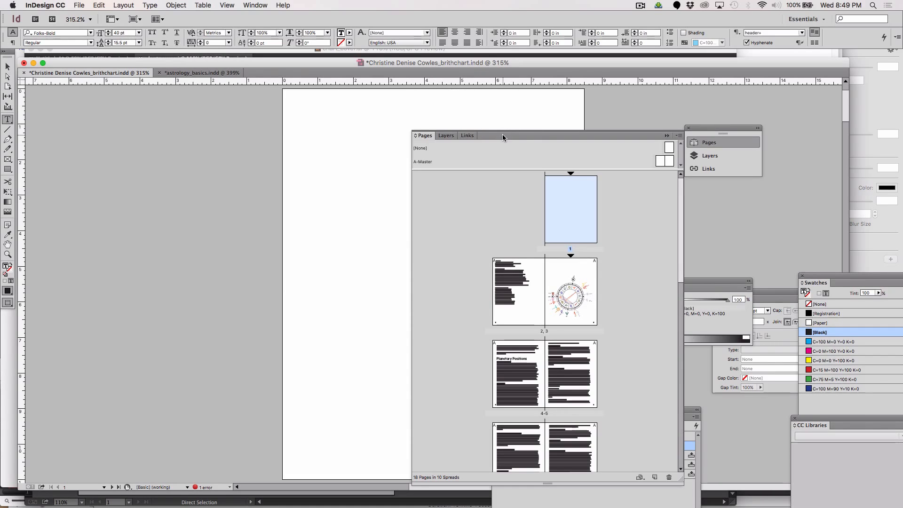
Step: Move the Pages and Paragraph Styles panels off the new blank page
drag(502, 134, 681, 92)
click(495, 414)
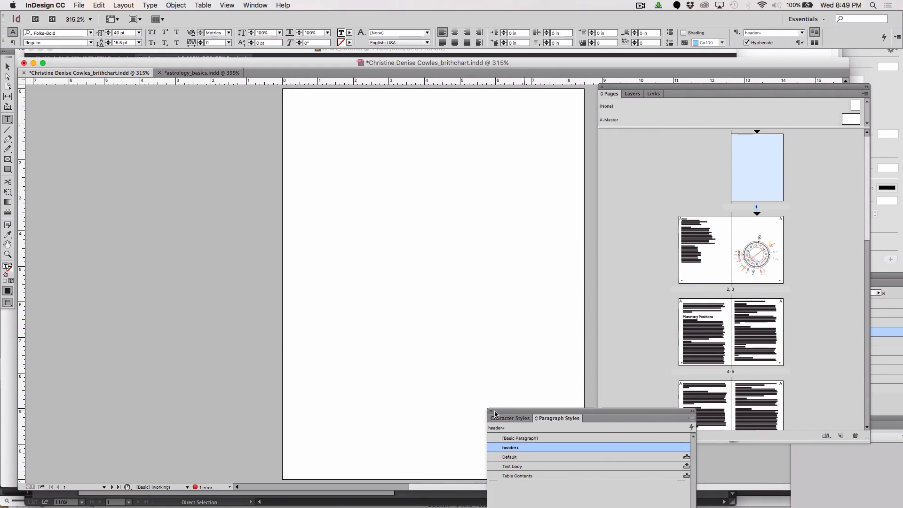
drag(495, 414, 40, 331)
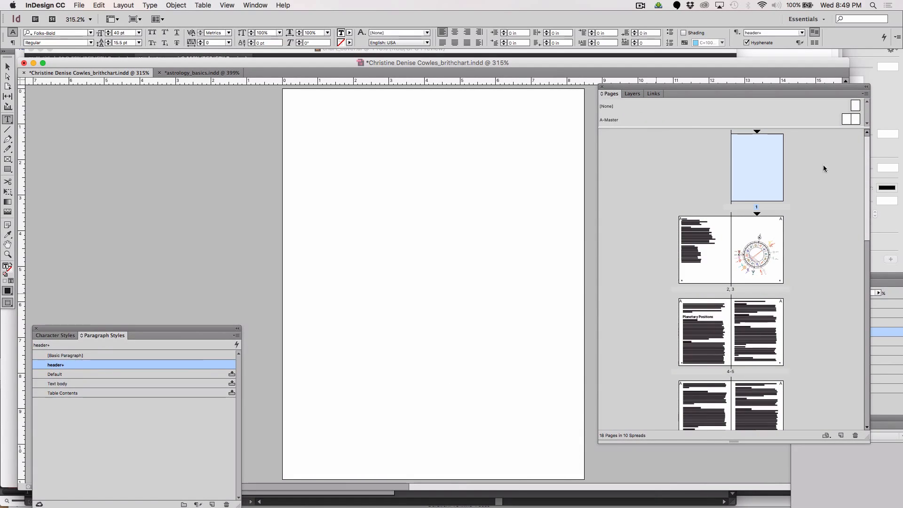
Step: Open the A-Master spread and examine the page number markers on both of its pages
double_click(845, 121)
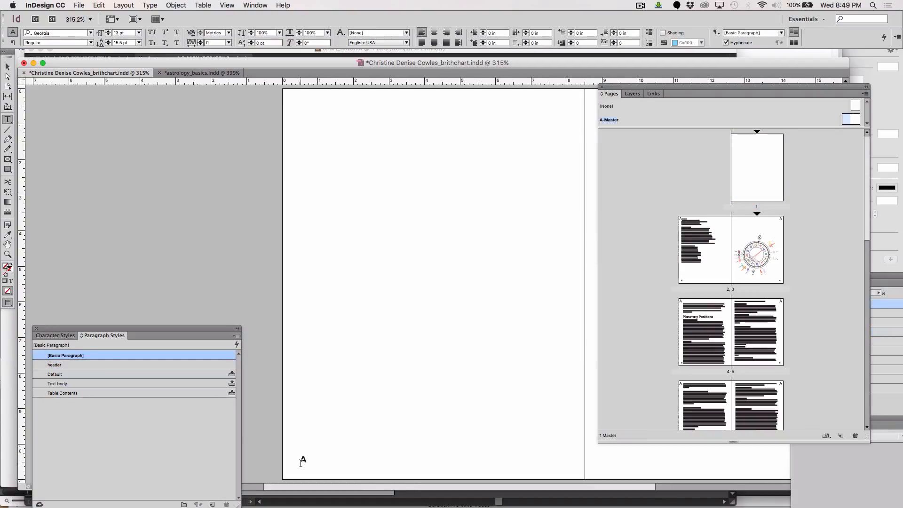
scroll(384, 455, right, 5)
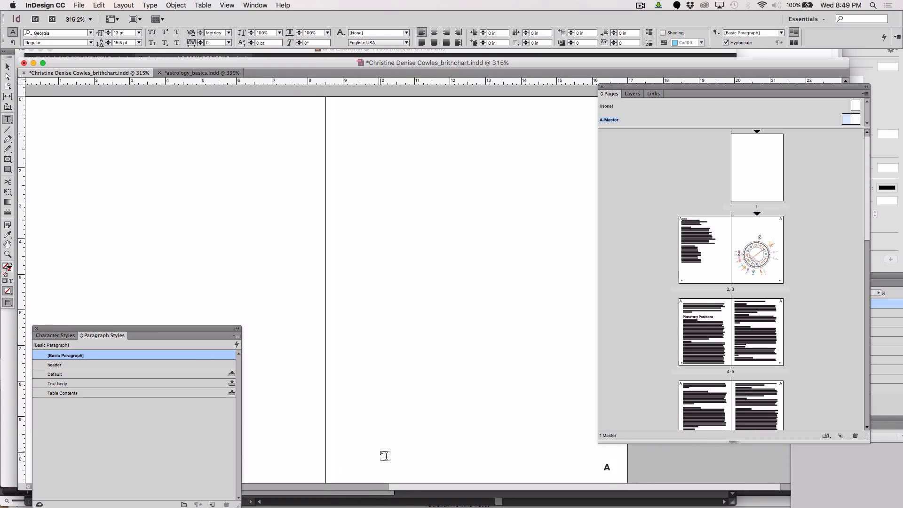
scroll(385, 456, left, 3)
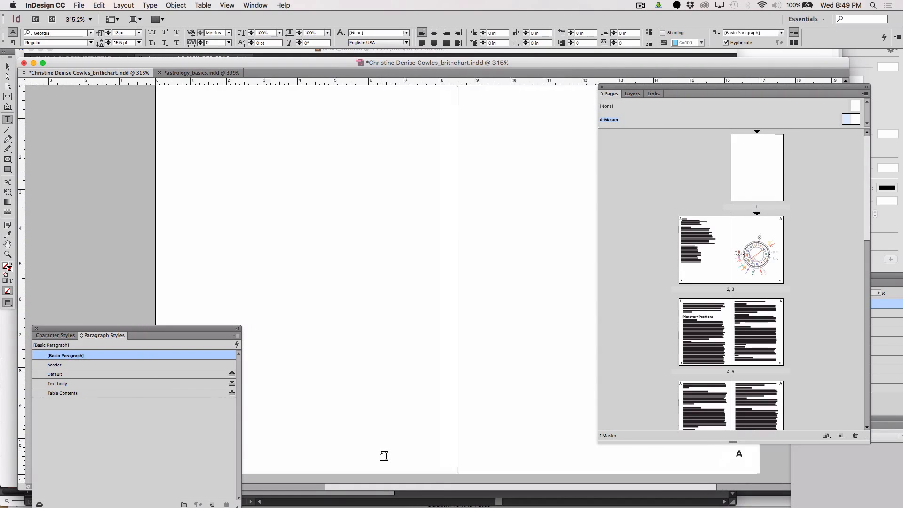
scroll(385, 455, left, 2)
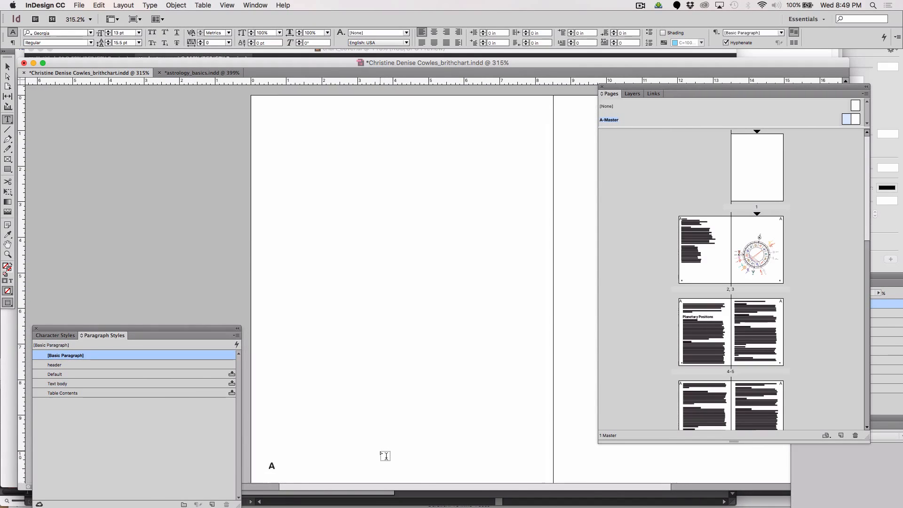
scroll(385, 456, down, 1)
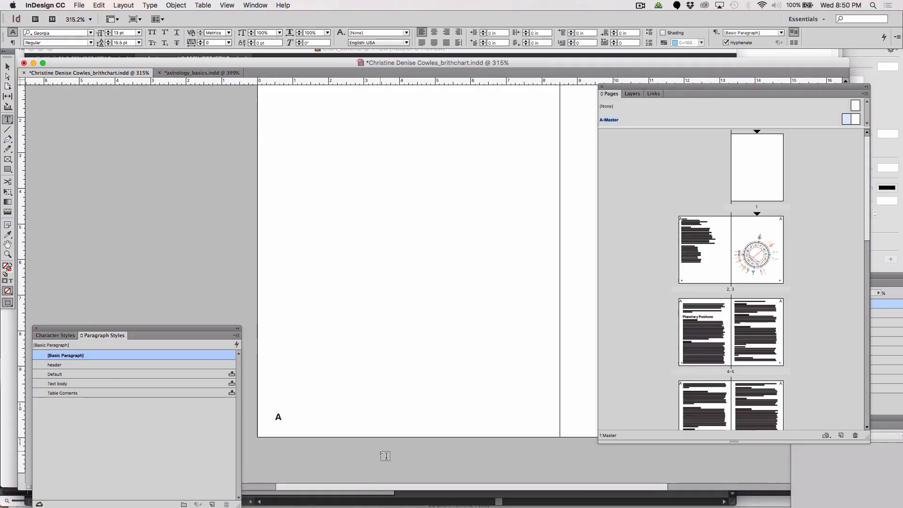
scroll(386, 456, up, 1)
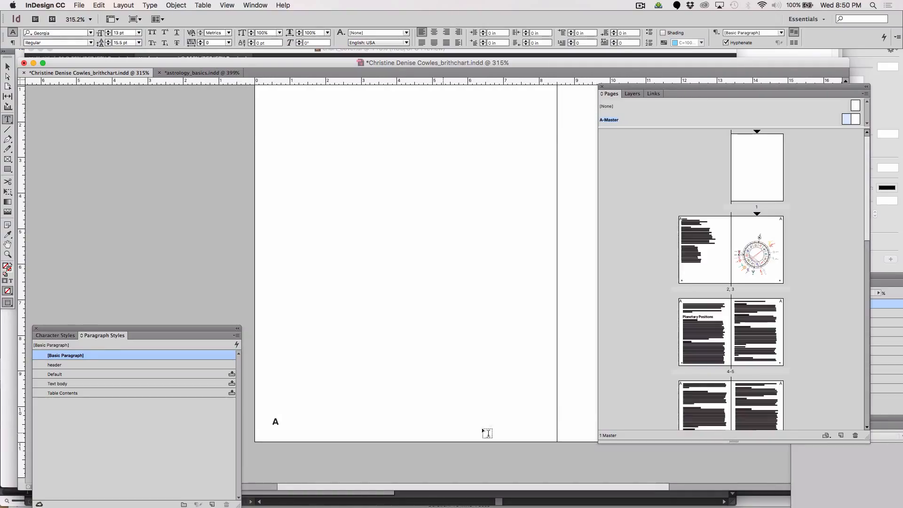
Step: Start a new section at the planetary data page with page numbering beginning at 1, accepting the duplicate page numbers
double_click(708, 266)
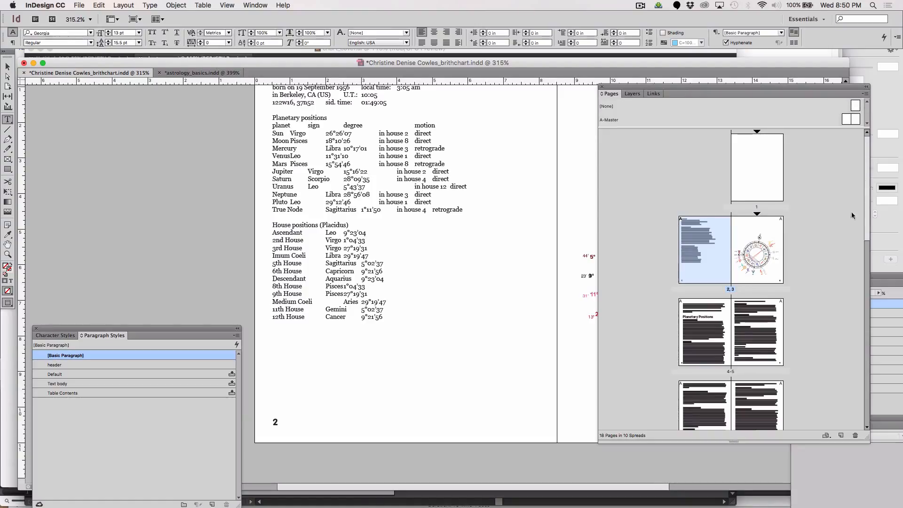
click(866, 94)
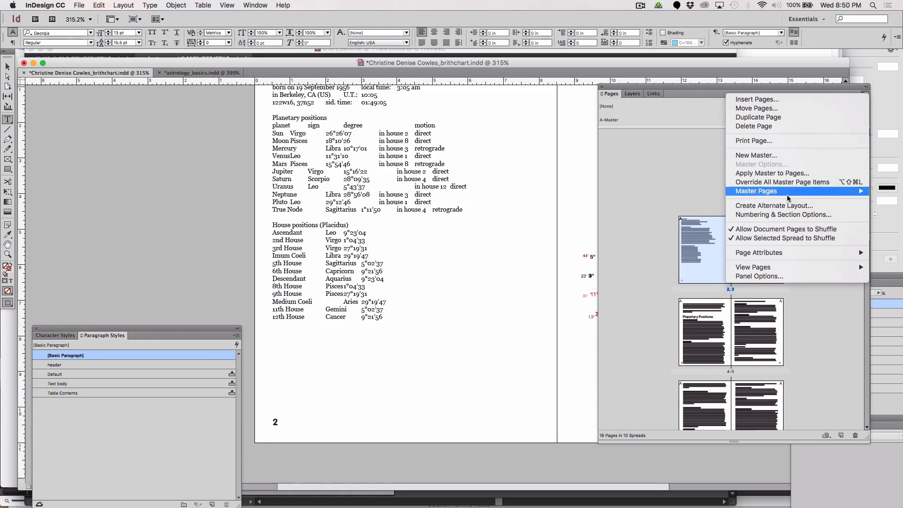
click(784, 215)
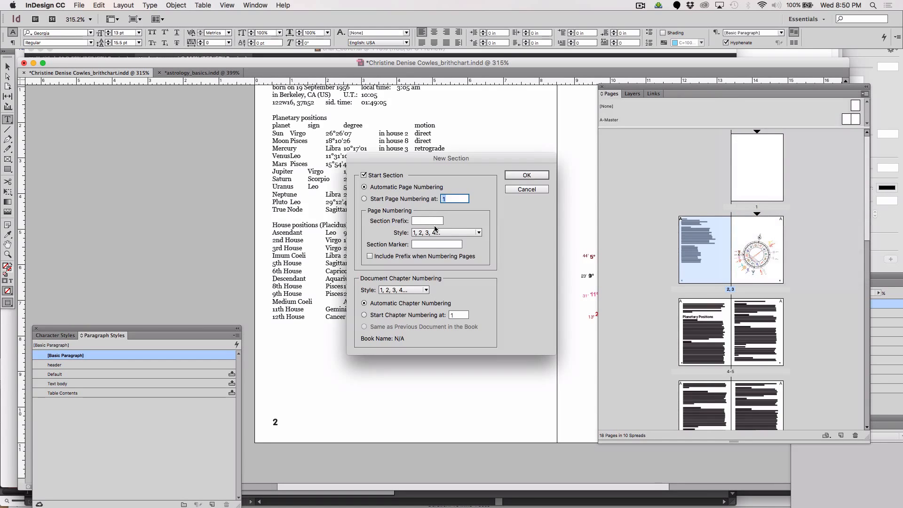
click(380, 202)
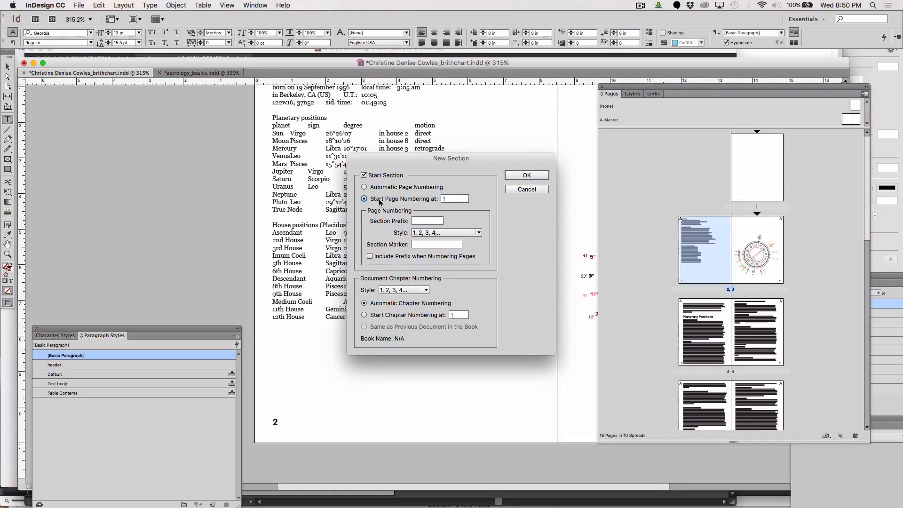
click(527, 175)
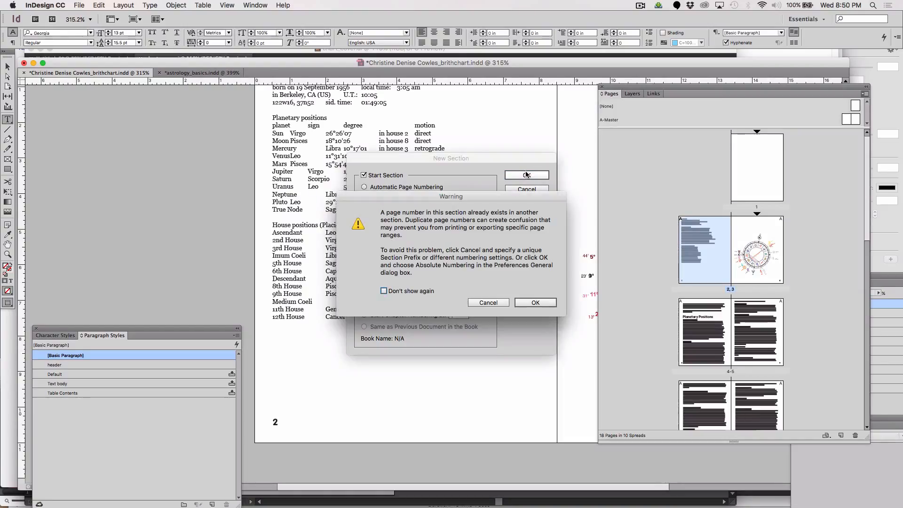
click(527, 303)
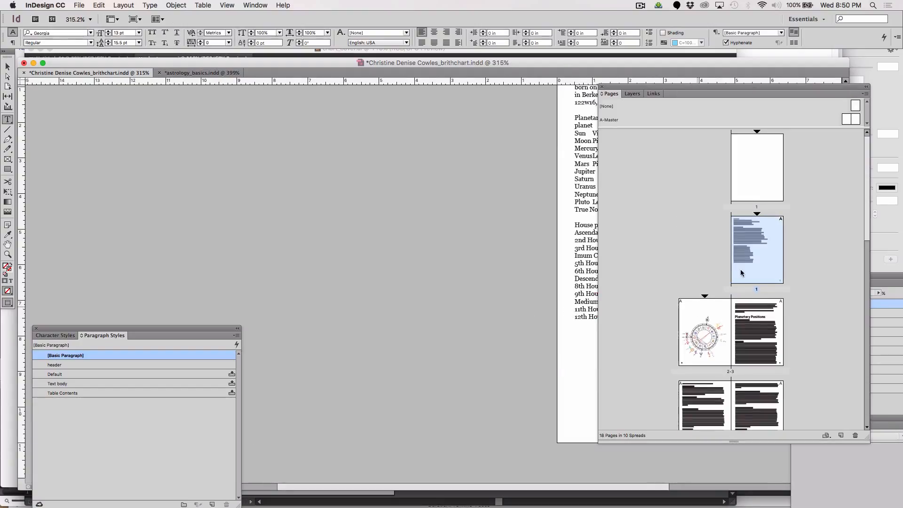
Step: Examine the blank cover page and the planetary data page to check their page numbers, and return to the cover
click(759, 180)
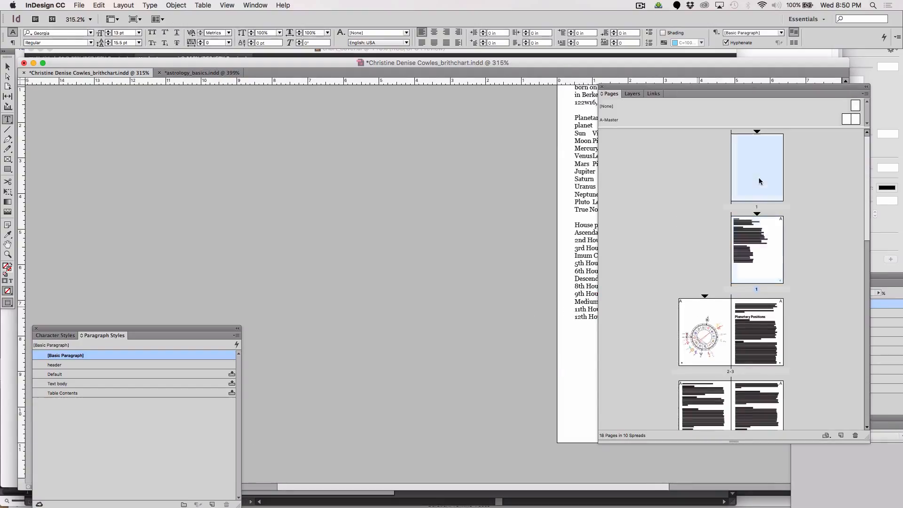
double_click(760, 178)
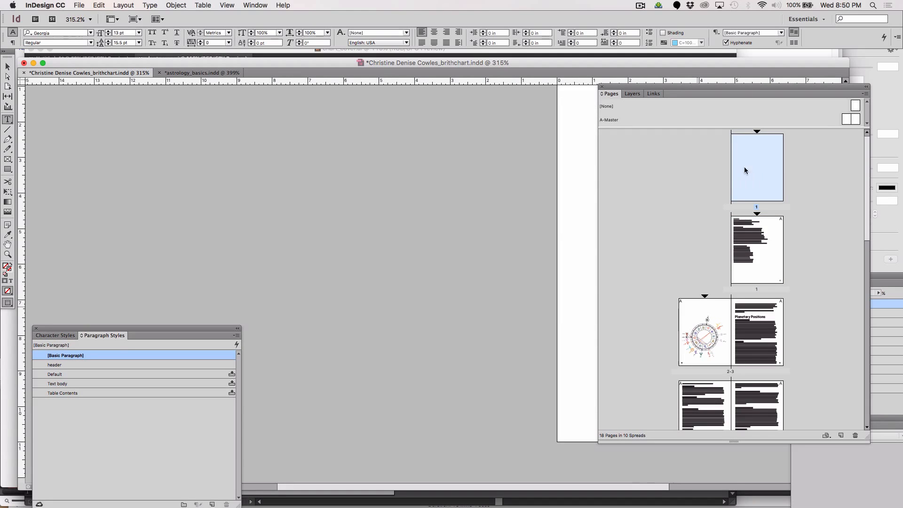
scroll(476, 276, right, 10)
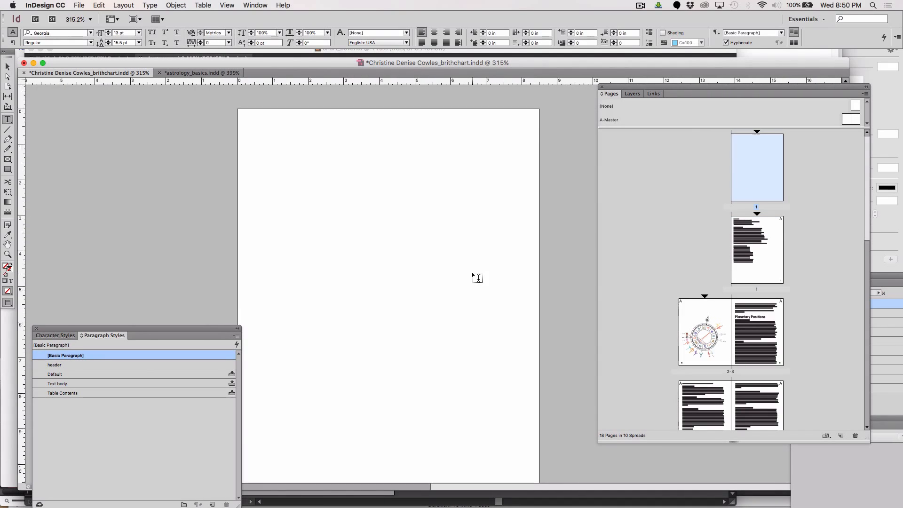
scroll(476, 276, up, 3)
scroll(476, 277, down, 5)
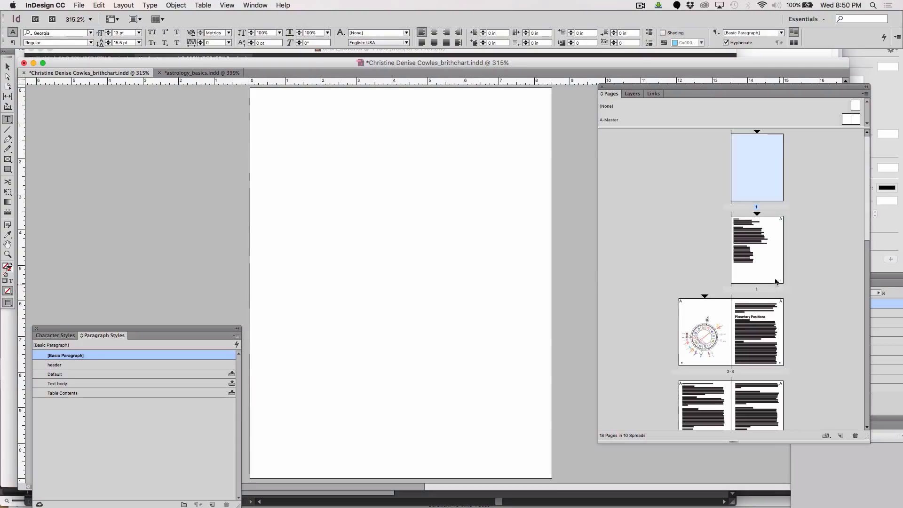
double_click(761, 262)
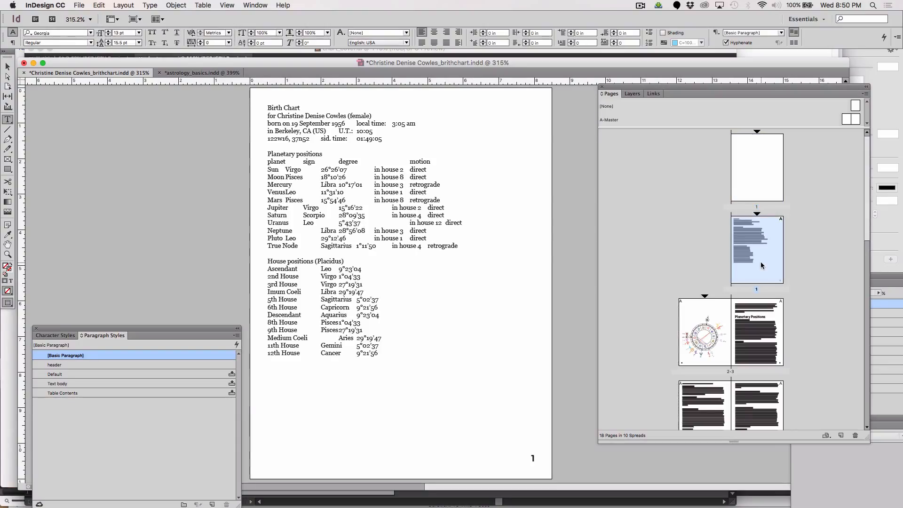
double_click(755, 167)
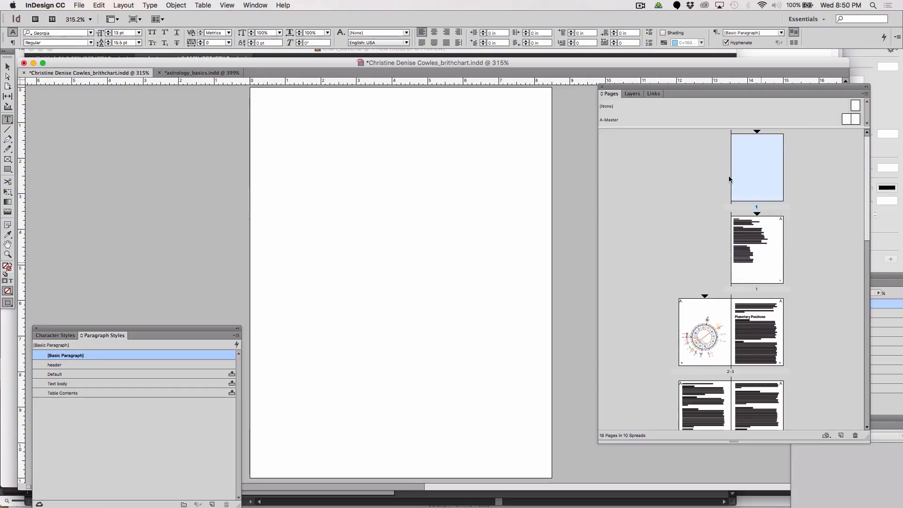
Step: Try placing chart_cover.ai at its original size on the blank cover page, shift it slightly, and delete it
click(79, 5)
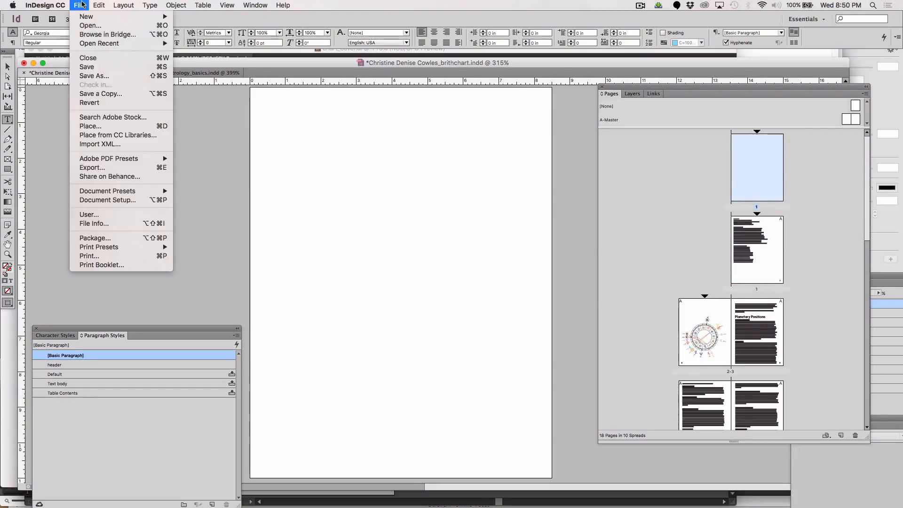
click(92, 127)
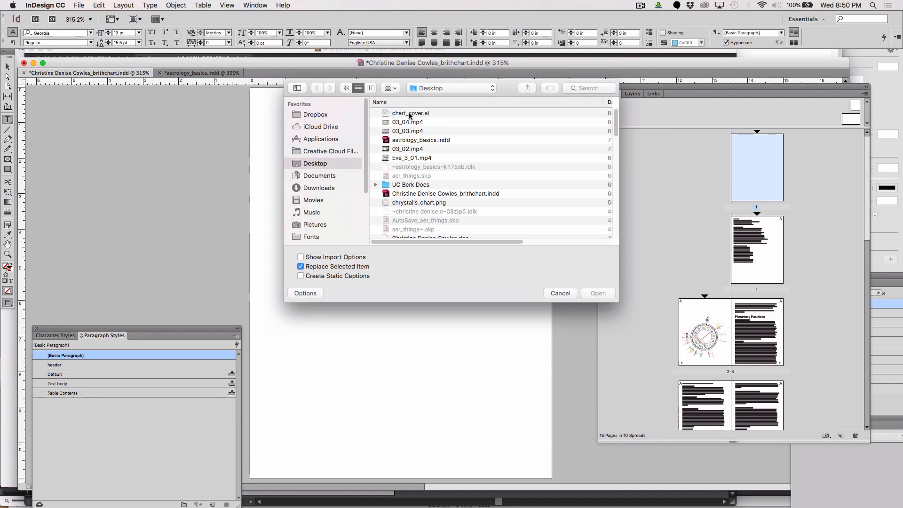
double_click(411, 114)
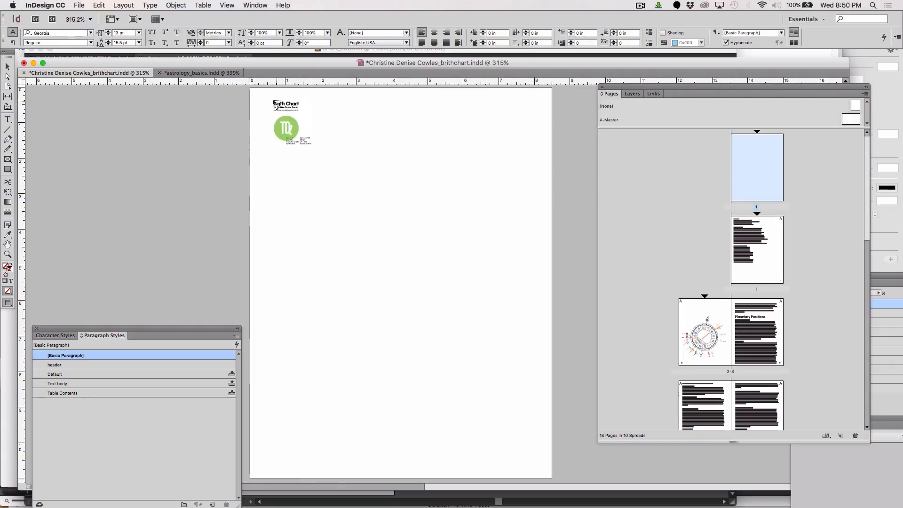
click(255, 95)
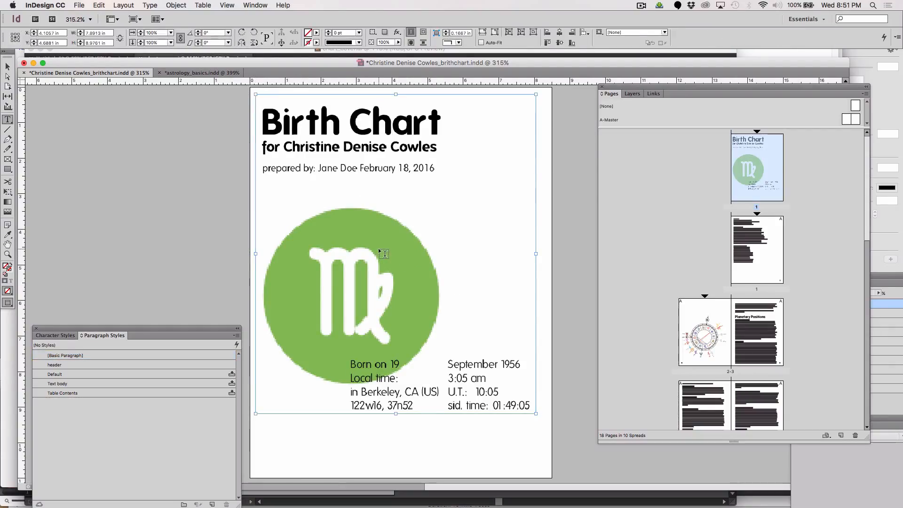
click(7, 67)
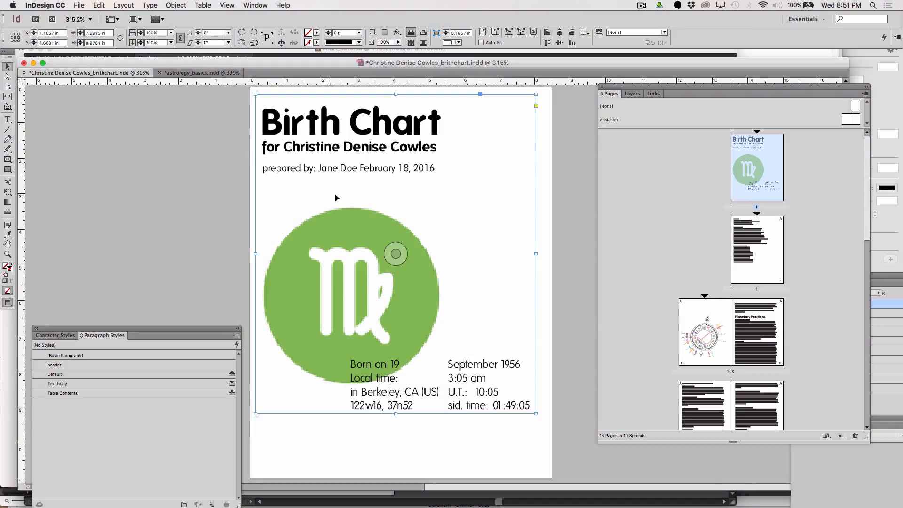
drag(341, 206, 347, 213)
key(Delete)
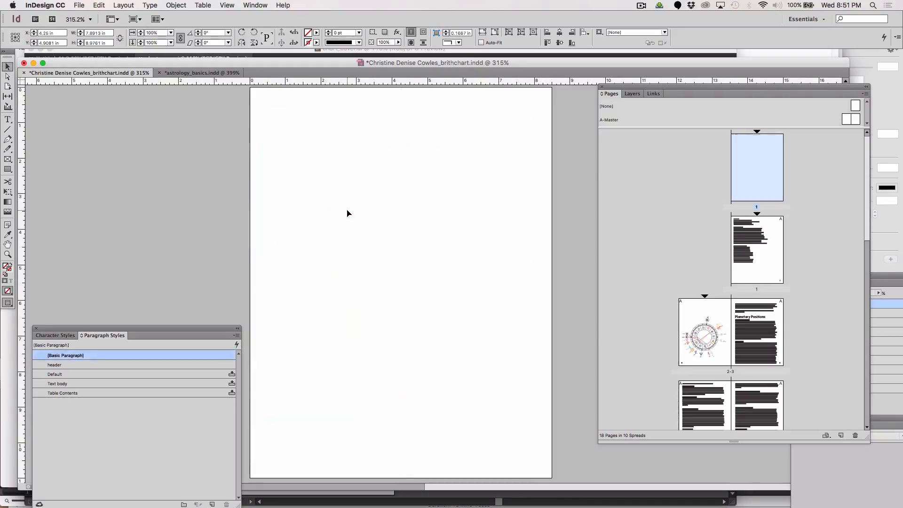
Step: Try placing chart_cover.ai scaled to the full width of the cover page, and delete it
click(78, 6)
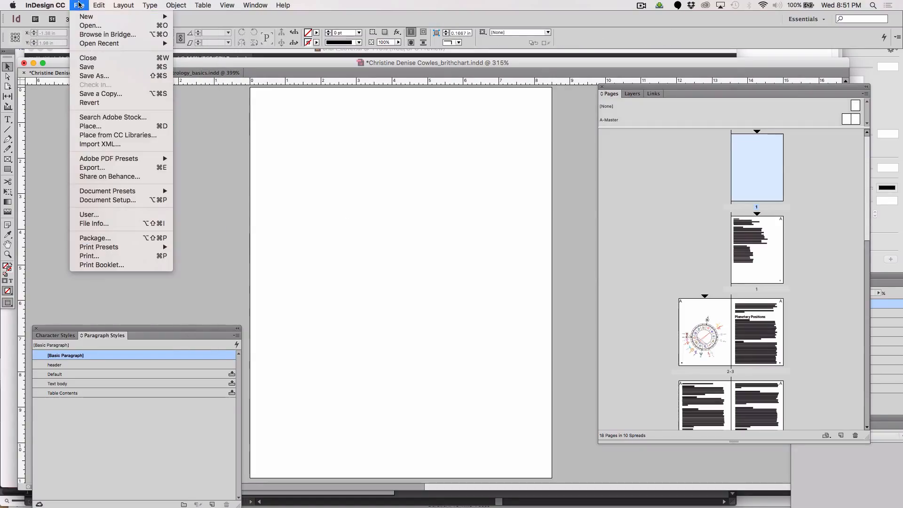
click(85, 126)
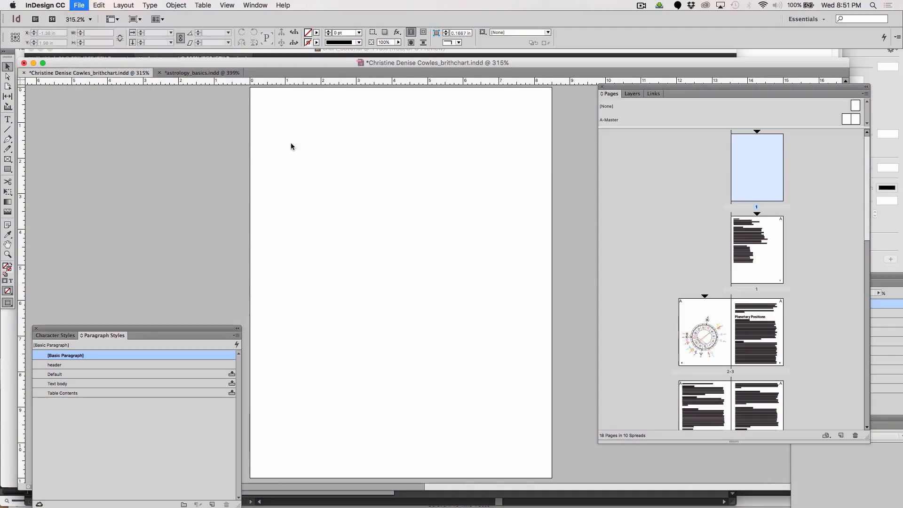
click(397, 113)
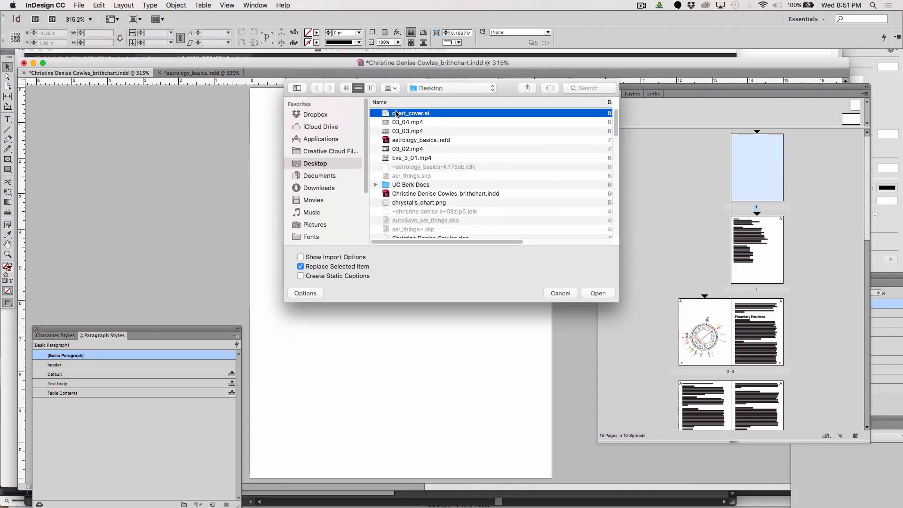
click(598, 293)
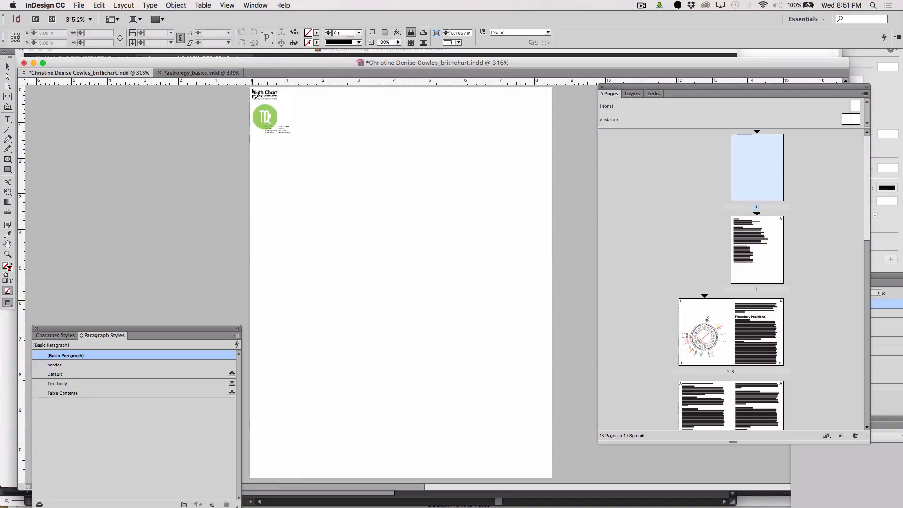
drag(252, 90, 521, 431)
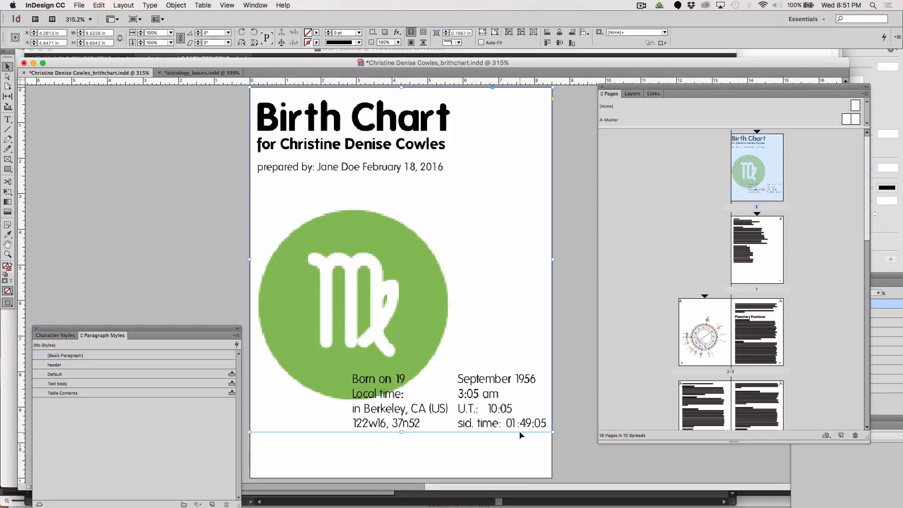
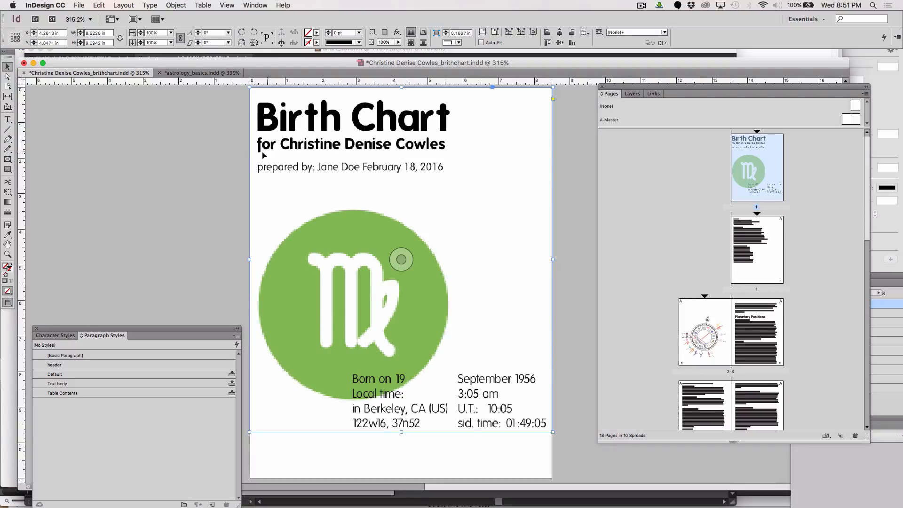
key(Delete)
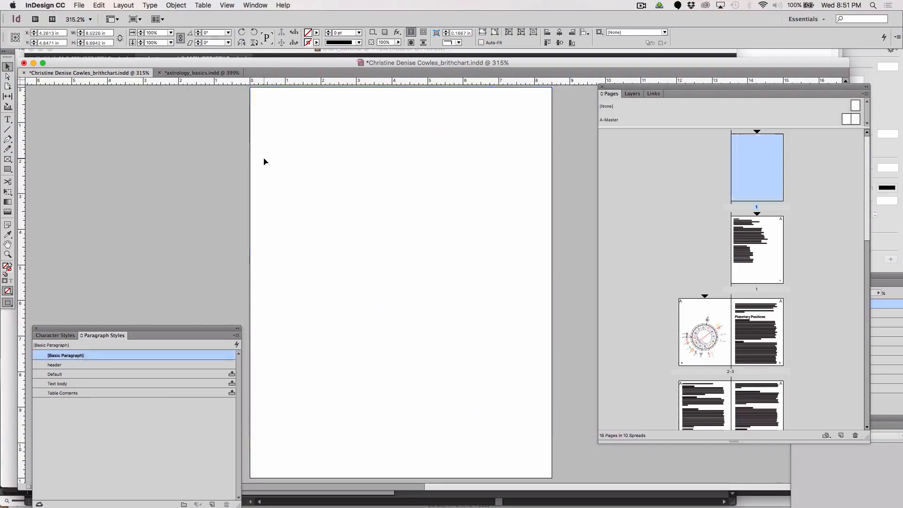
Step: Create a 0.5 in by 0.5 in square on the cover page and fill it with magenta C=0 M=100 Y=0 K=0
click(7, 172)
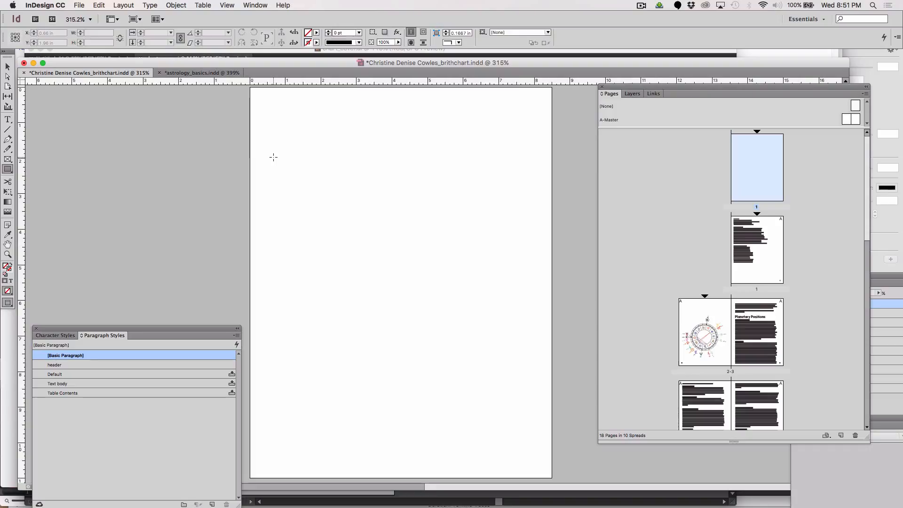
click(363, 236)
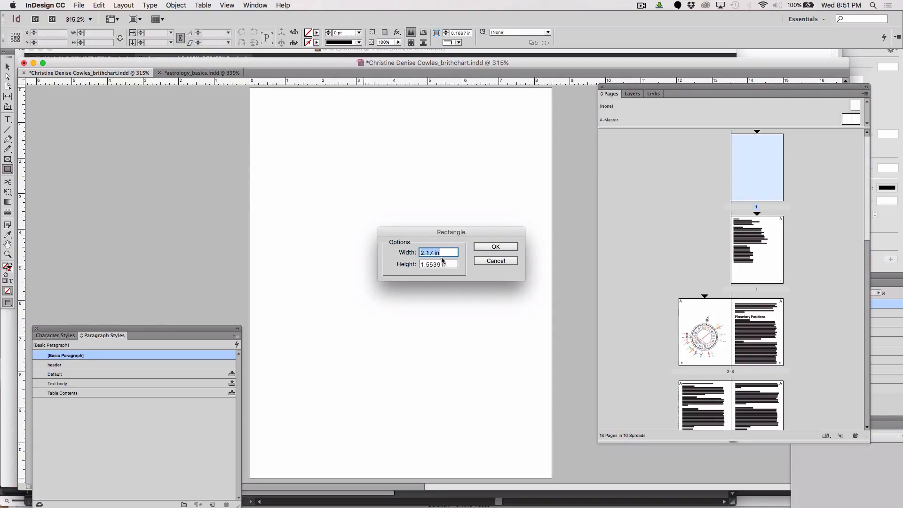
key(BackSpace)
text(.5)
key(Tab)
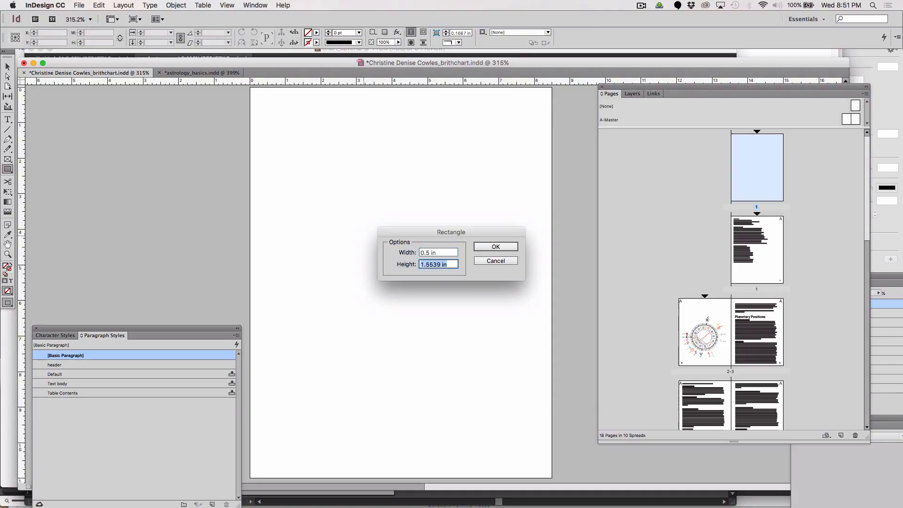
text(.5)
key(Return)
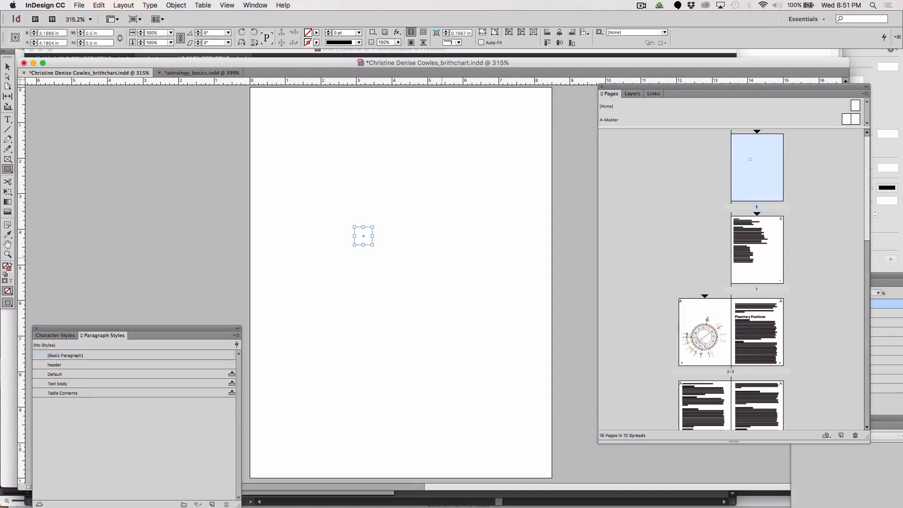
click(316, 33)
click(248, 100)
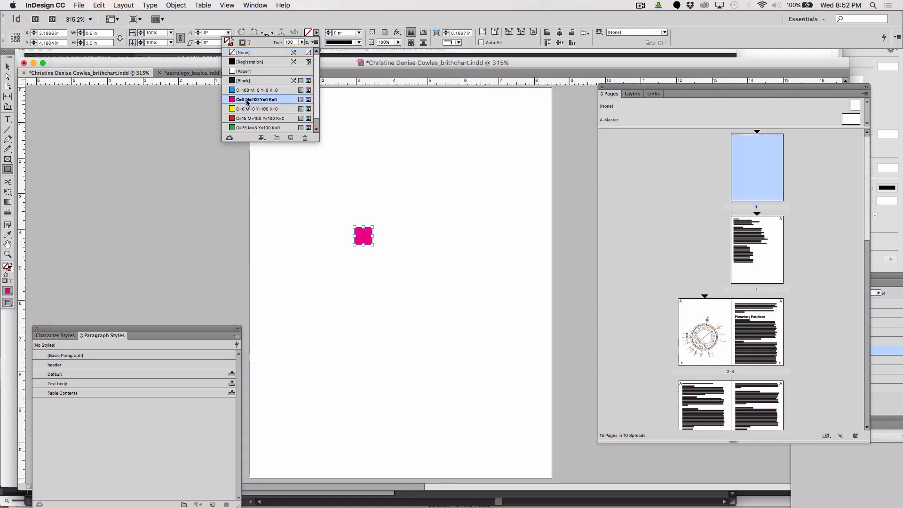
Step: Position one magenta square in the cover page's upper-left corner and a second one against its right edge, slightly lower
click(8, 66)
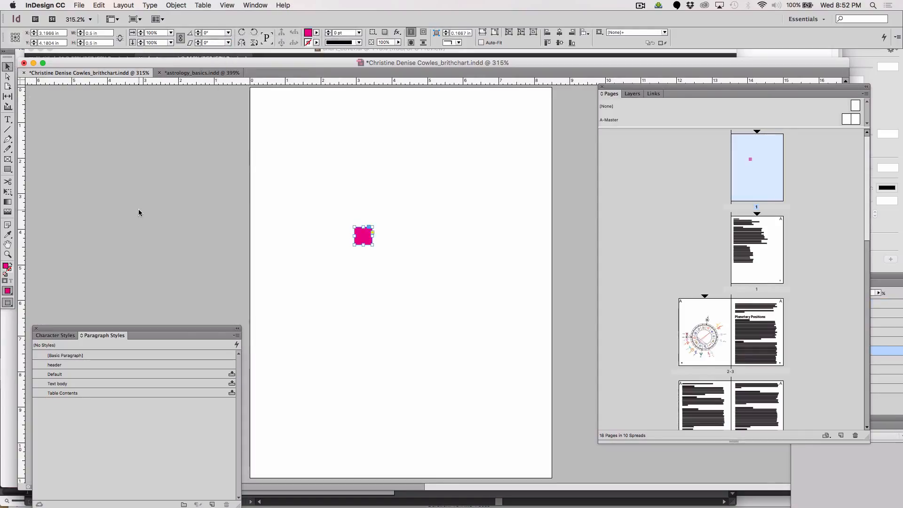
click(137, 210)
drag(362, 239, 543, 123)
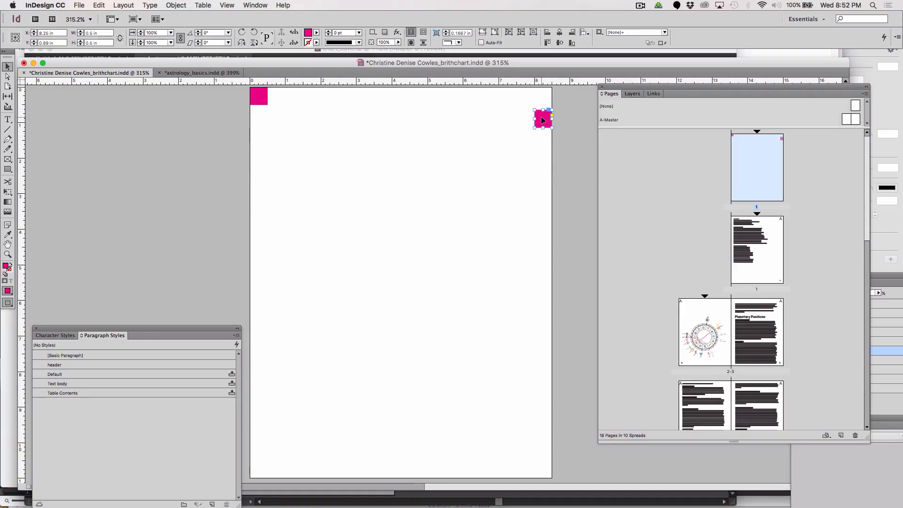
click(167, 156)
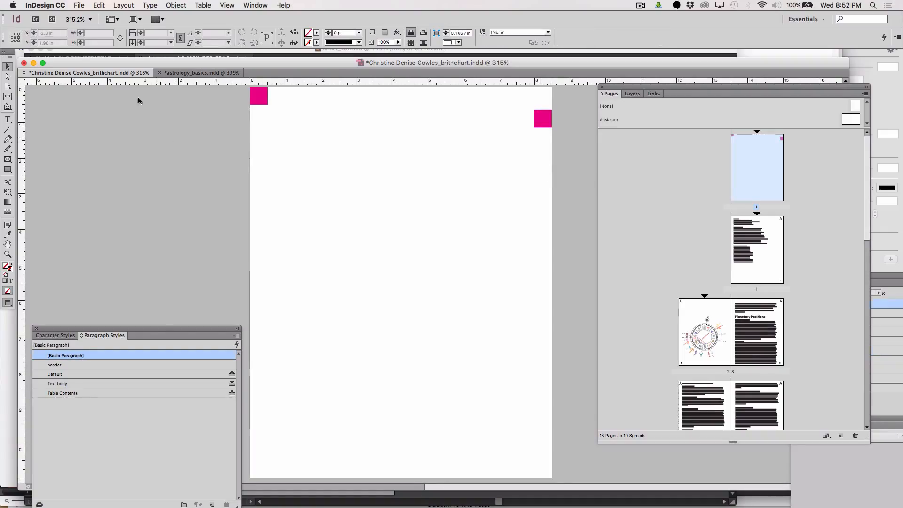
Step: Place chart_cover.ai about 7.5 in wide on the cover, from the upper-left square's inner corner to the right square's inner edge
click(79, 5)
mouse_move(97, 192)
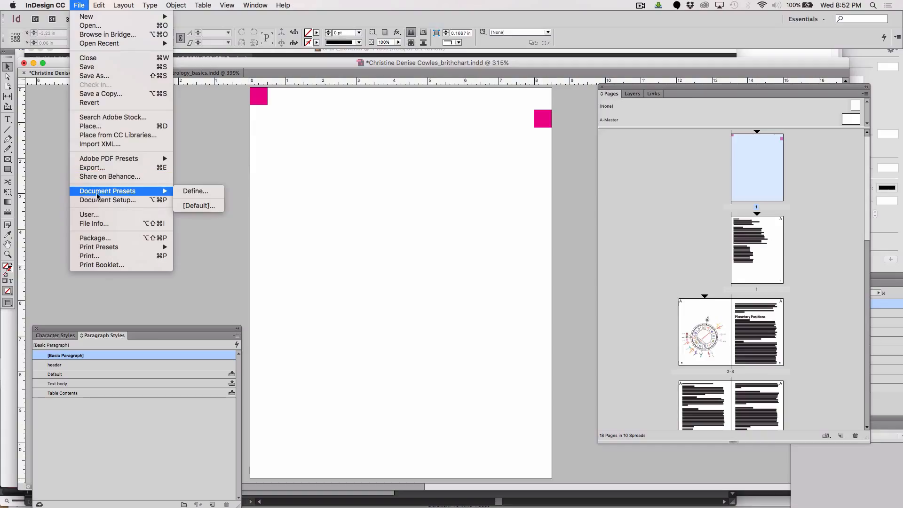
click(90, 126)
click(394, 113)
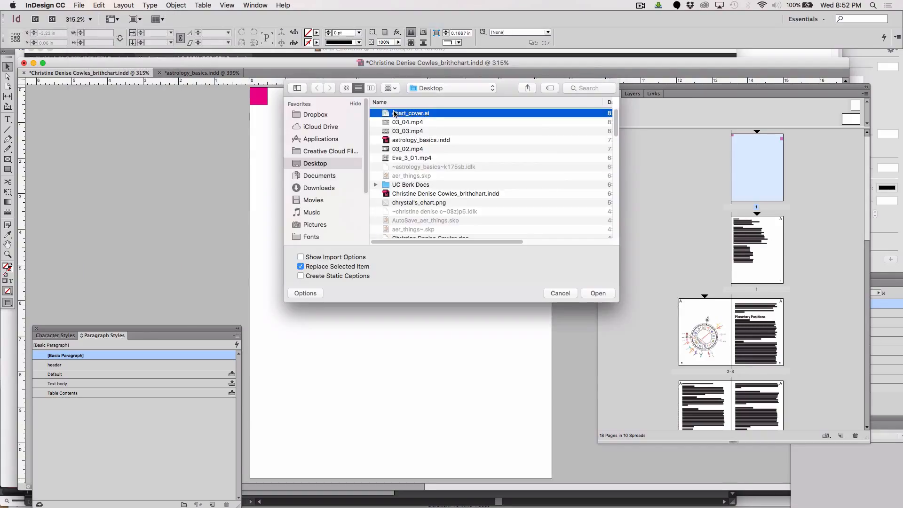
key(Return)
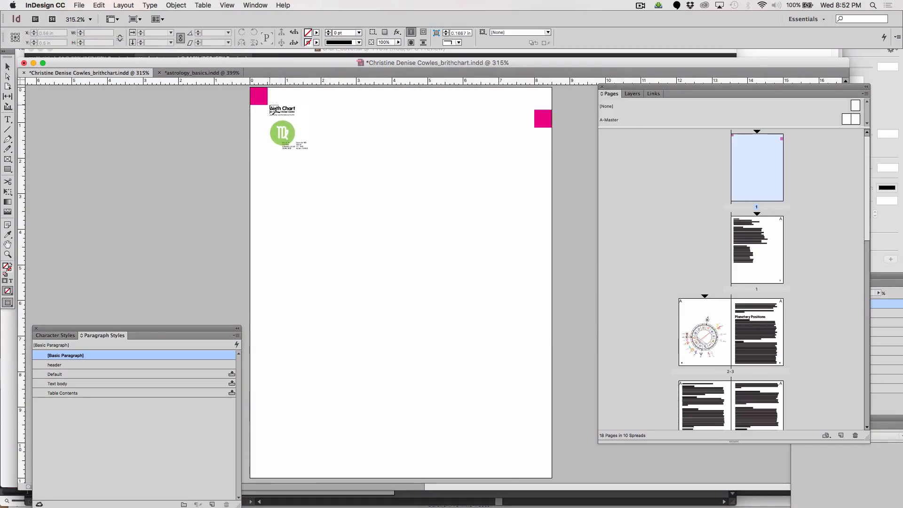
drag(267, 105, 534, 281)
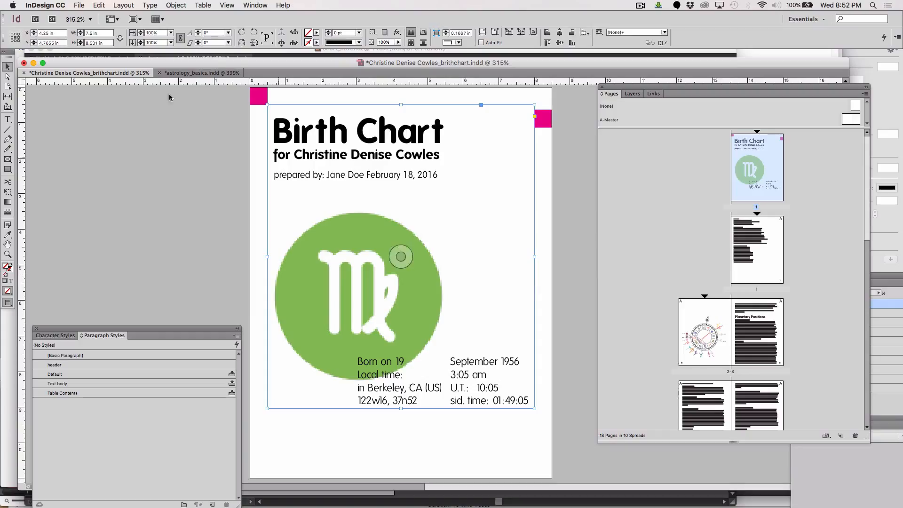
click(107, 129)
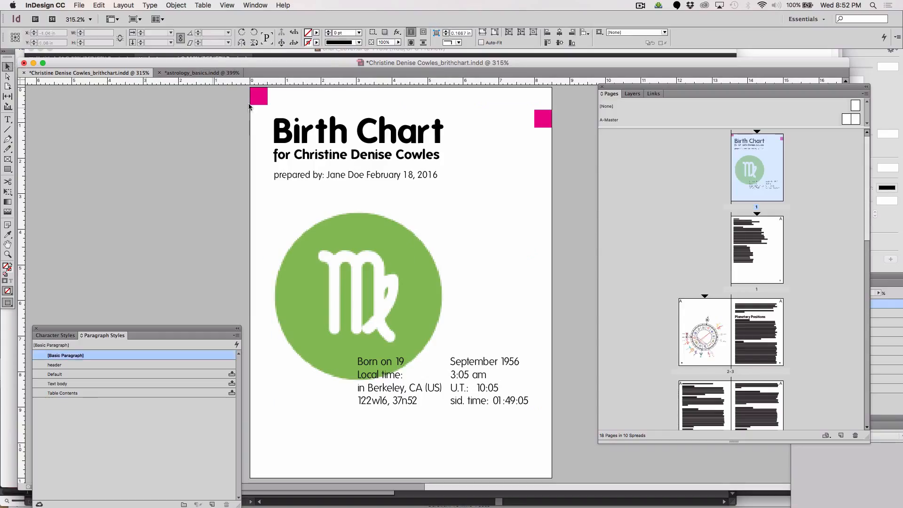
Step: Move the upper-left magenta square straight down the cover page's left edge to about Y 10.03 in
click(262, 100)
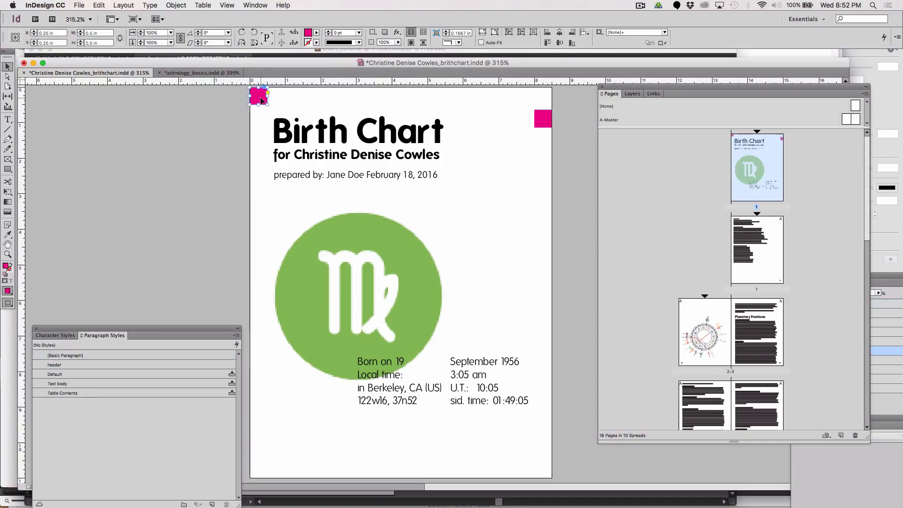
drag(256, 101, 256, 448)
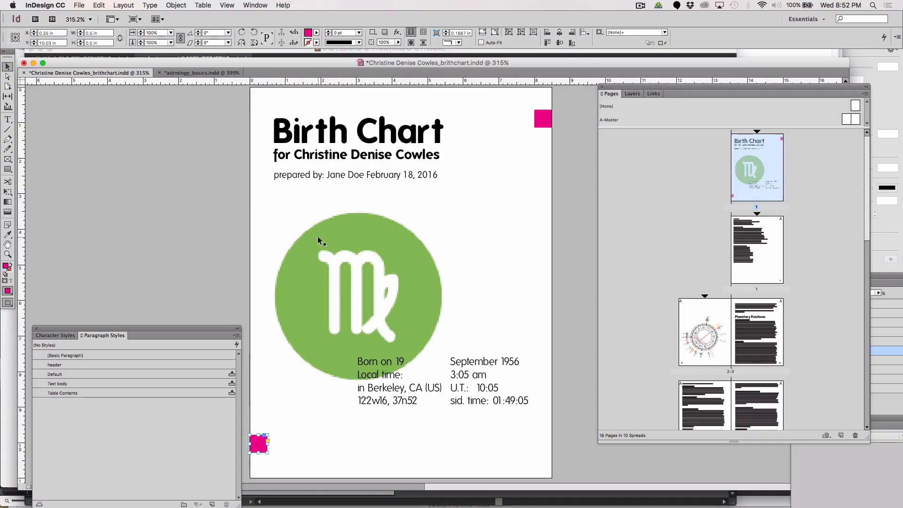
click(198, 258)
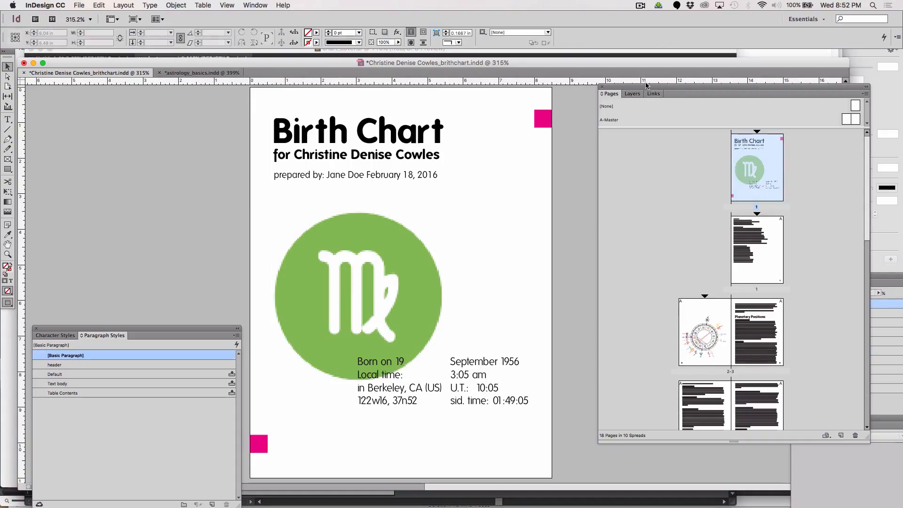
Step: Sample the circle's green from the cover artwork and add it as the swatch R=142 G=199 B=89
drag(646, 87, 641, 271)
mouse_move(642, 203)
mouse_down()
mouse_move(721, 393)
mouse_move(645, 451)
mouse_move(634, 430)
mouse_up()
drag(841, 278, 647, 91)
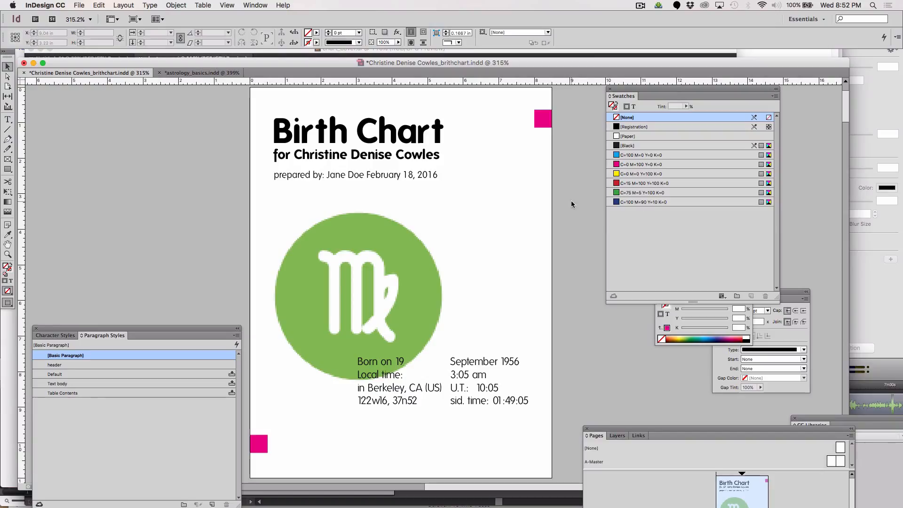
click(307, 289)
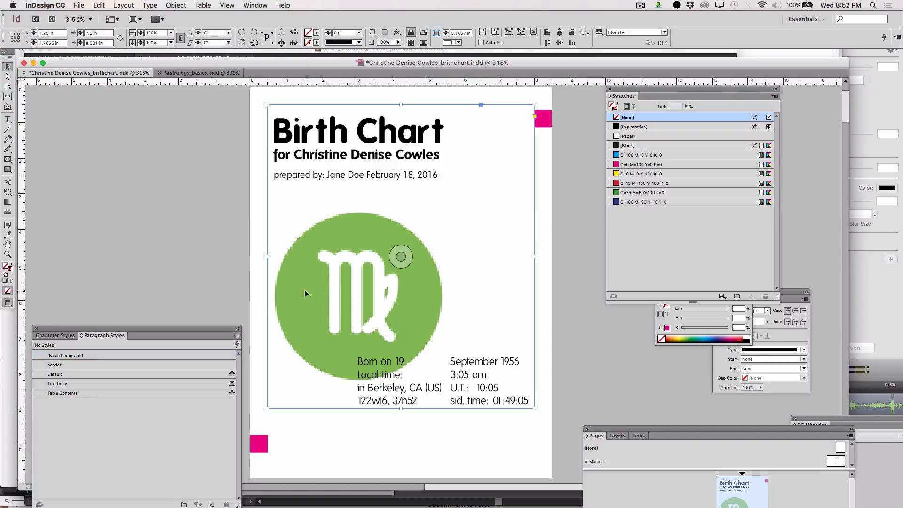
click(7, 234)
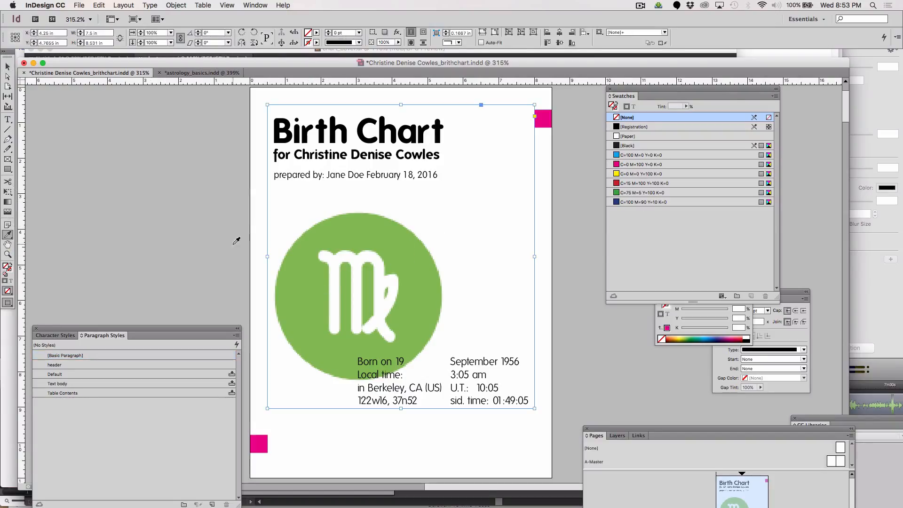
click(285, 274)
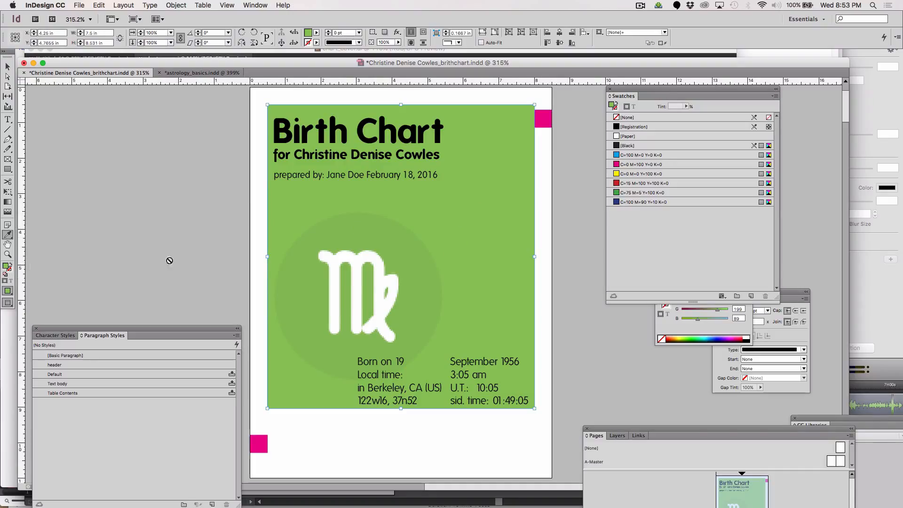
drag(632, 260, 632, 262)
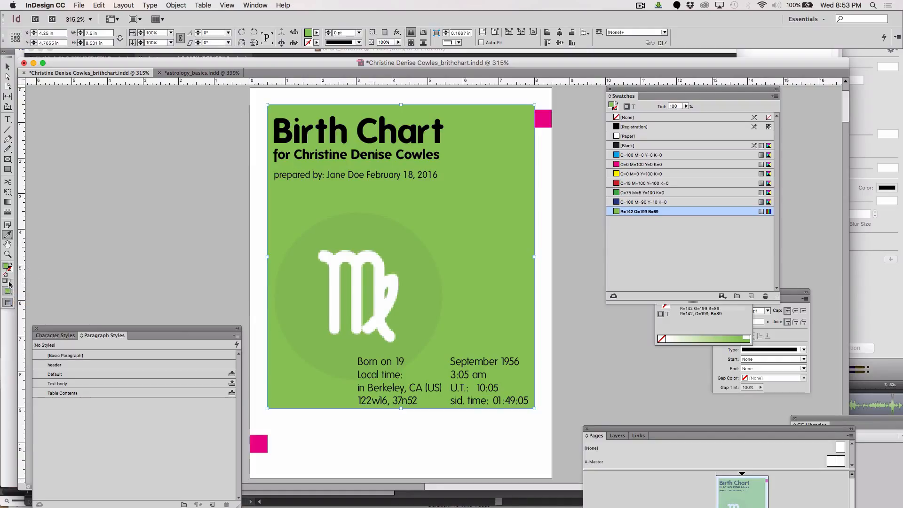
Step: Remove the green fill from the artwork frame and set its stroke color to Paper
click(12, 266)
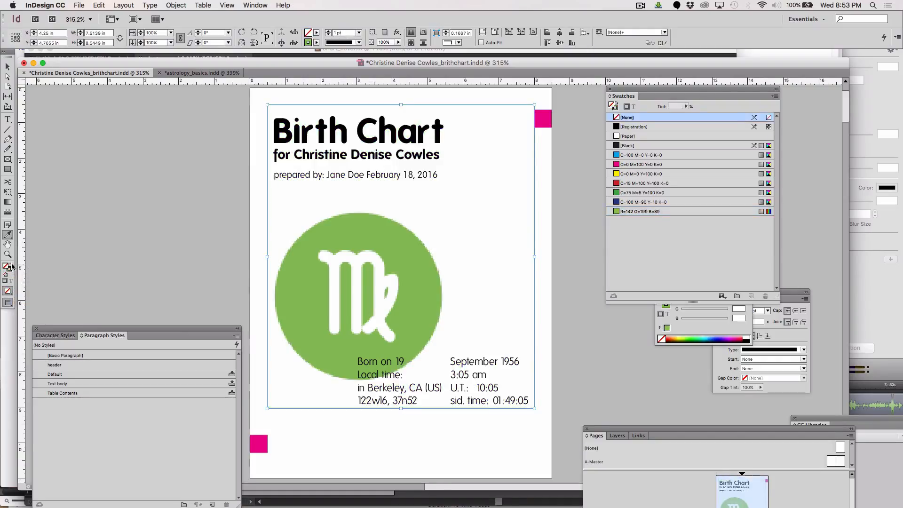
click(10, 270)
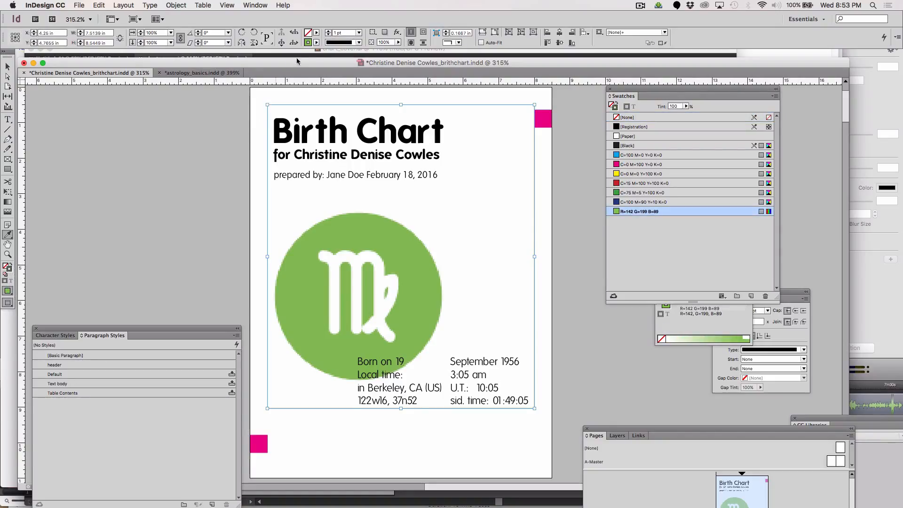
click(318, 43)
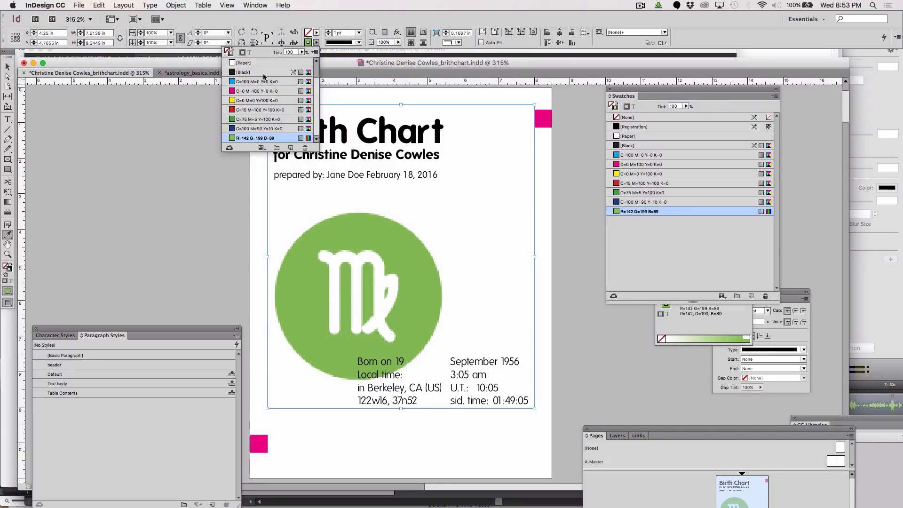
click(254, 63)
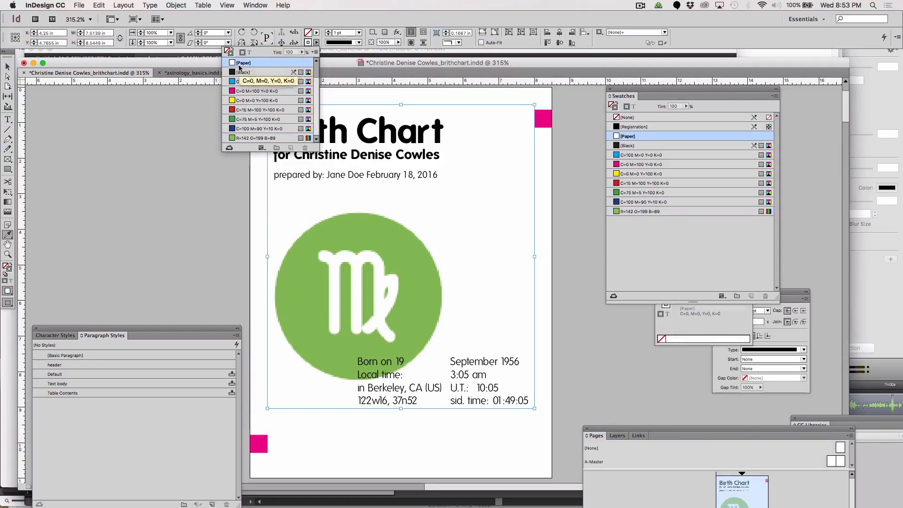
click(10, 69)
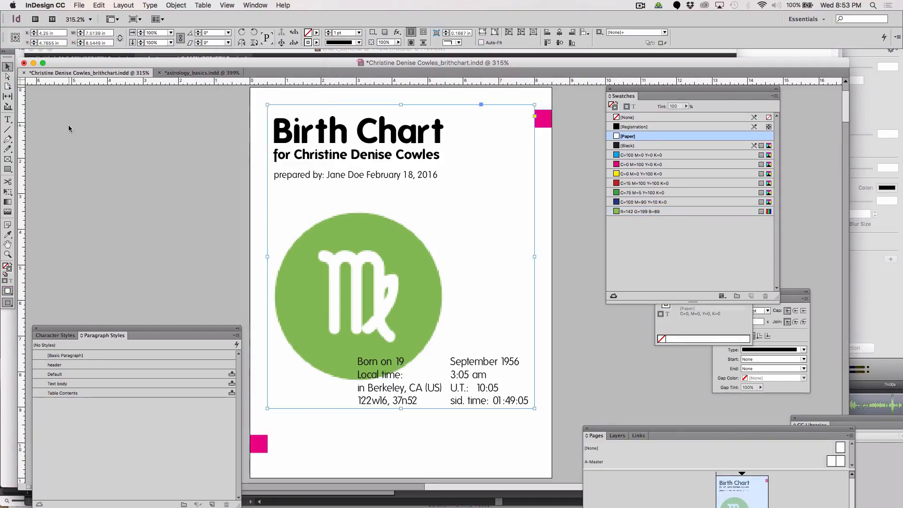
click(71, 130)
Step: Fill the lower-left magenta square with the R=142 G=199 B=89 swatch and leave it without a stroke
click(262, 443)
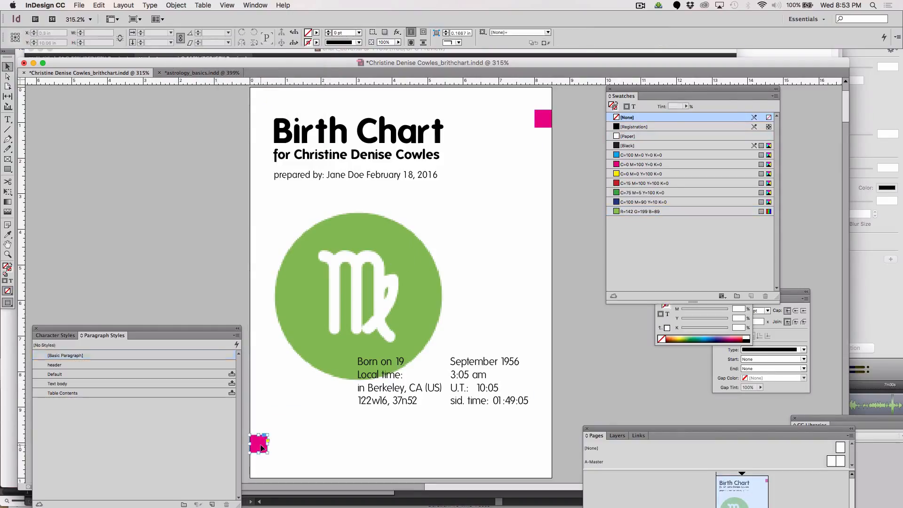
click(625, 212)
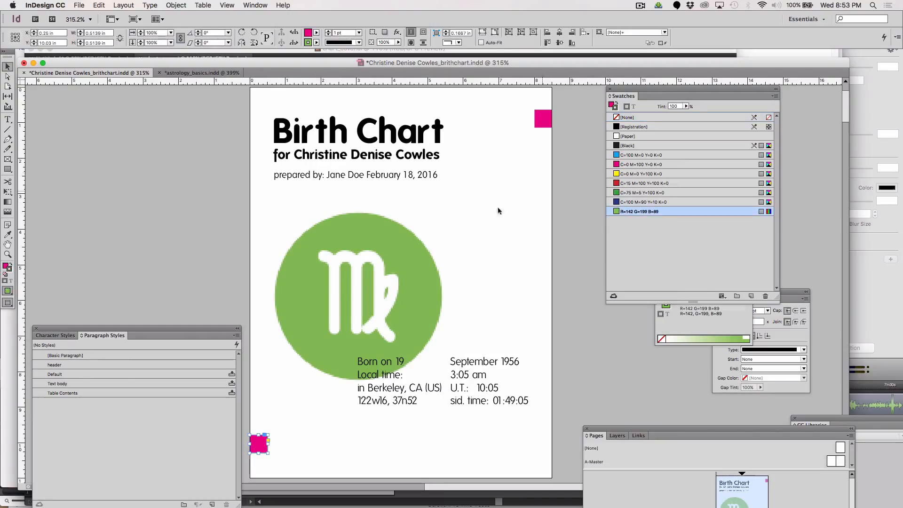
click(11, 265)
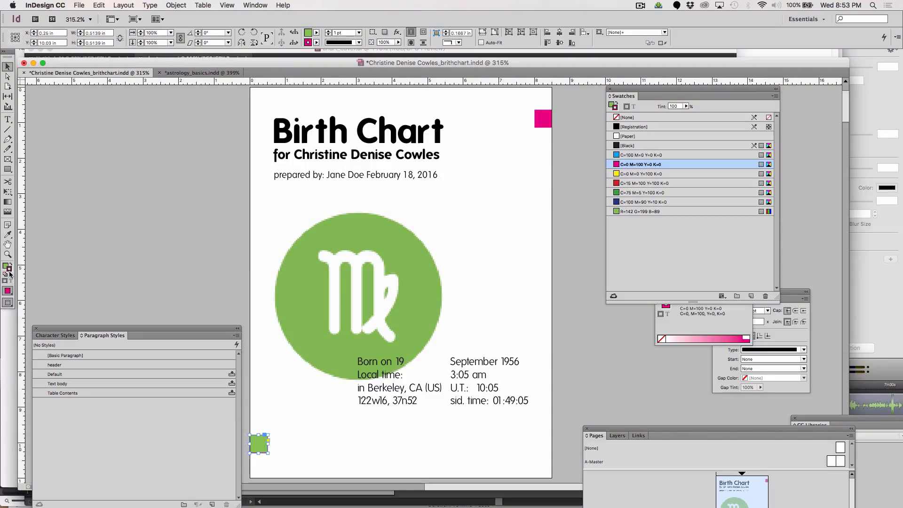
click(9, 274)
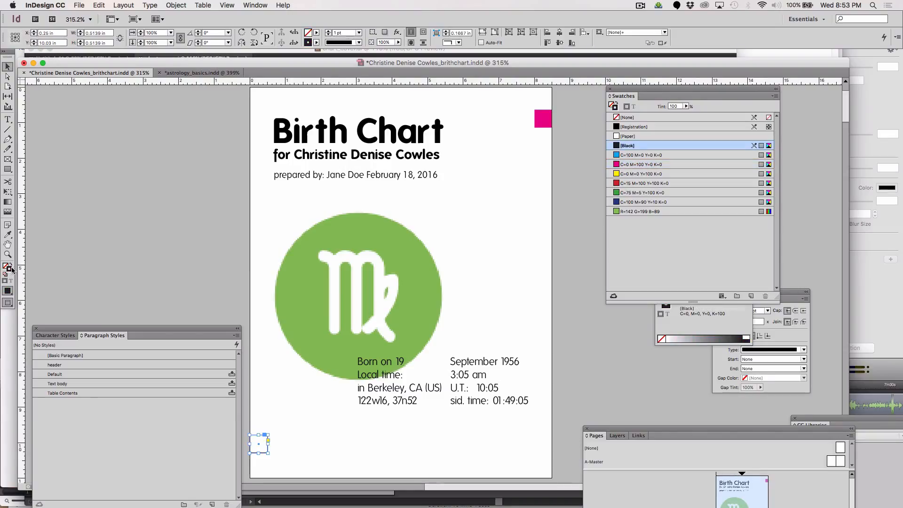
click(12, 266)
click(5, 266)
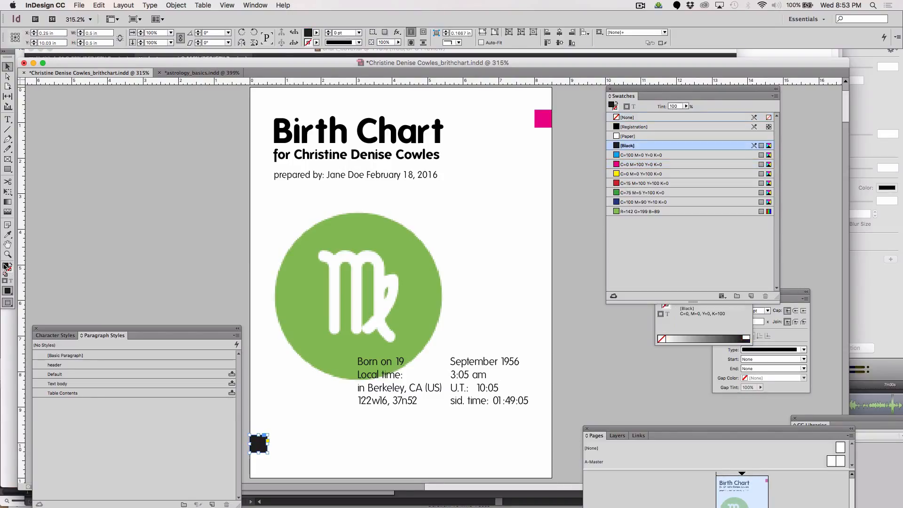
click(640, 211)
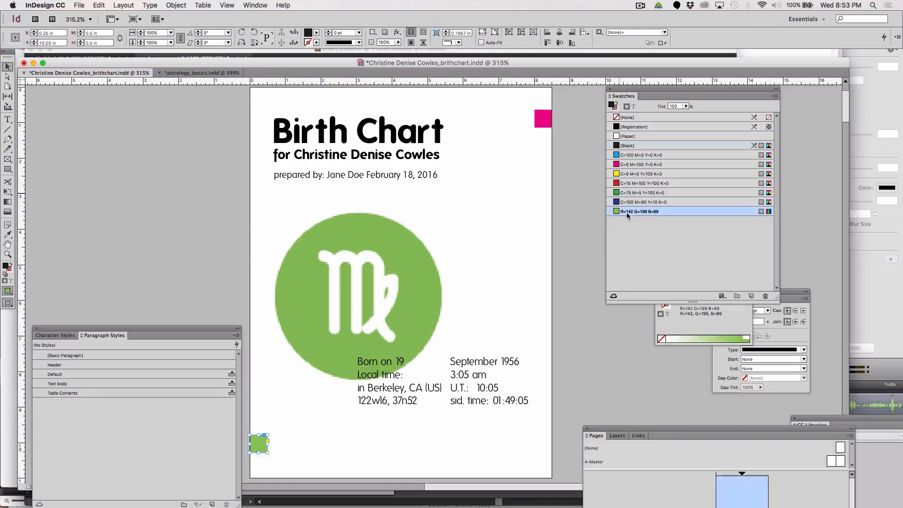
Step: Fill the right-edge square with R=142 G=199 B=89 and place a copy in the cover page's upper-left corner
click(548, 119)
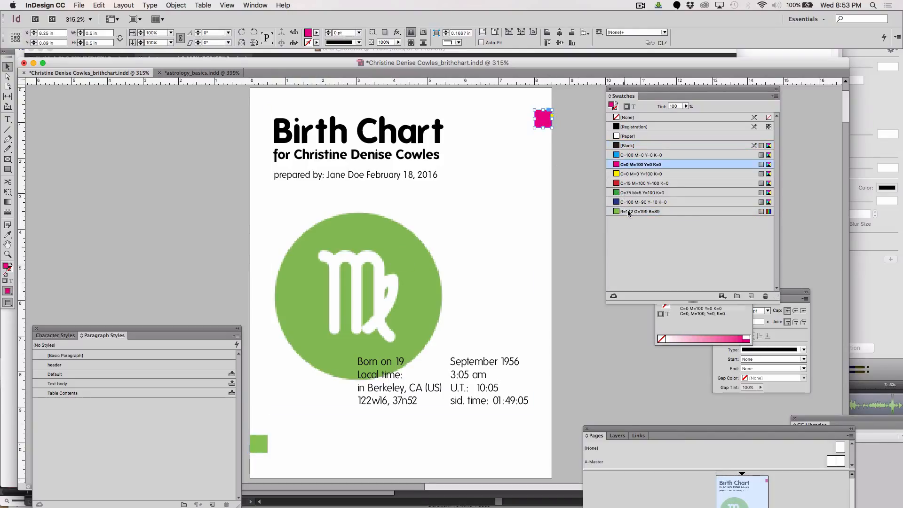
click(626, 213)
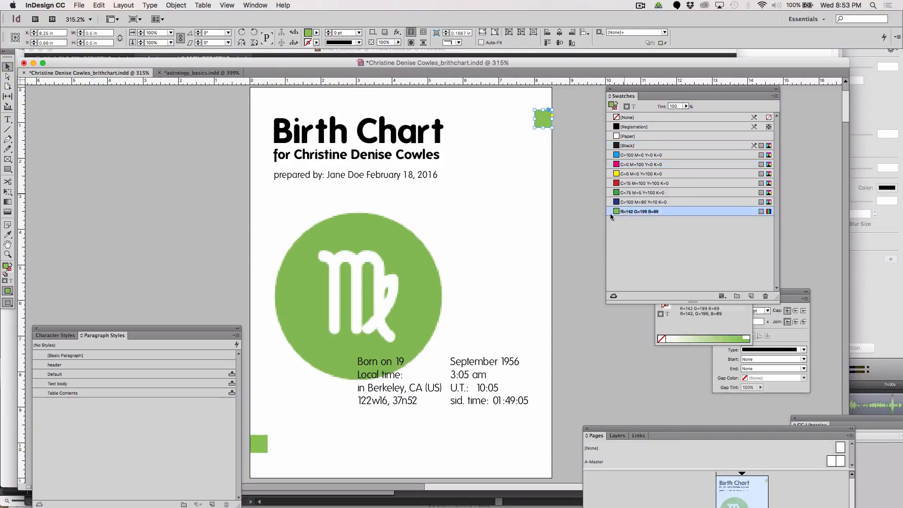
click(567, 204)
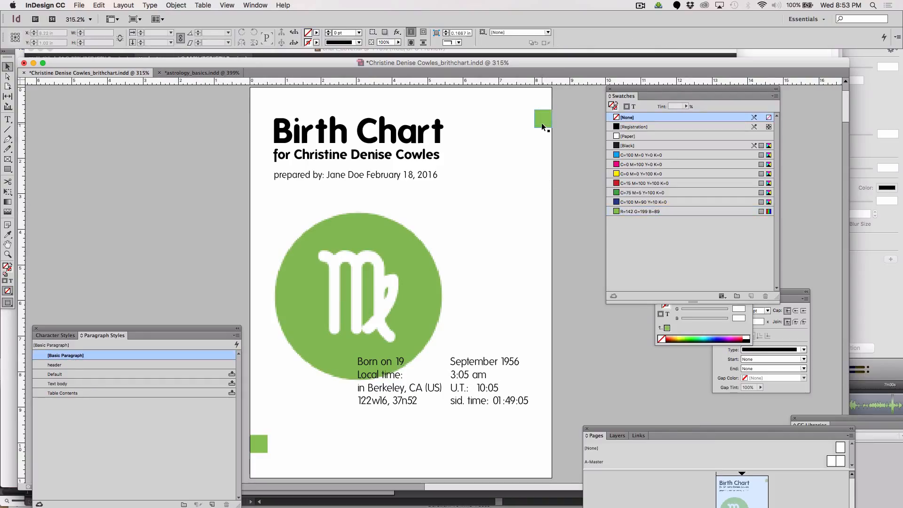
drag(541, 128, 260, 106)
click(187, 178)
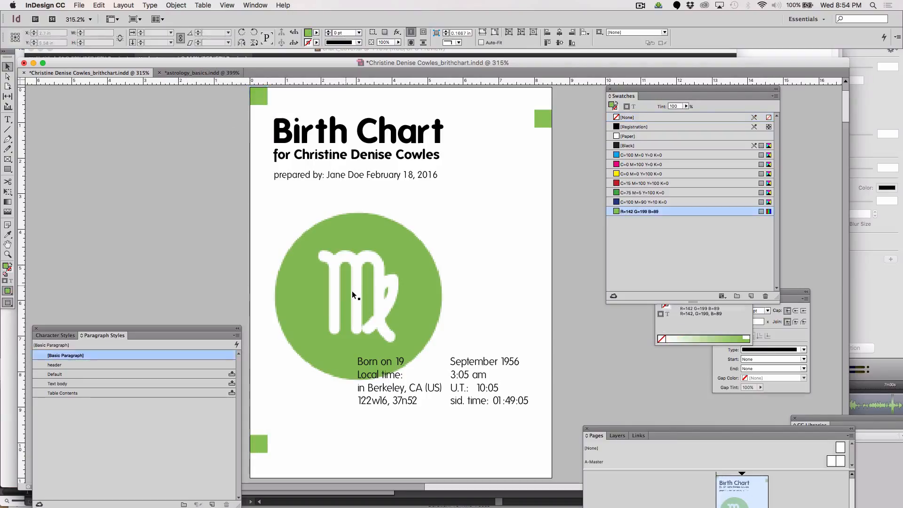
Step: Move the lower-left green square to the cover page's right edge, near the bottom, at about X 8.25 in, Y 10.41 in
scroll(416, 299, up, 2)
scroll(415, 298, down, 2)
scroll(415, 298, left, 1)
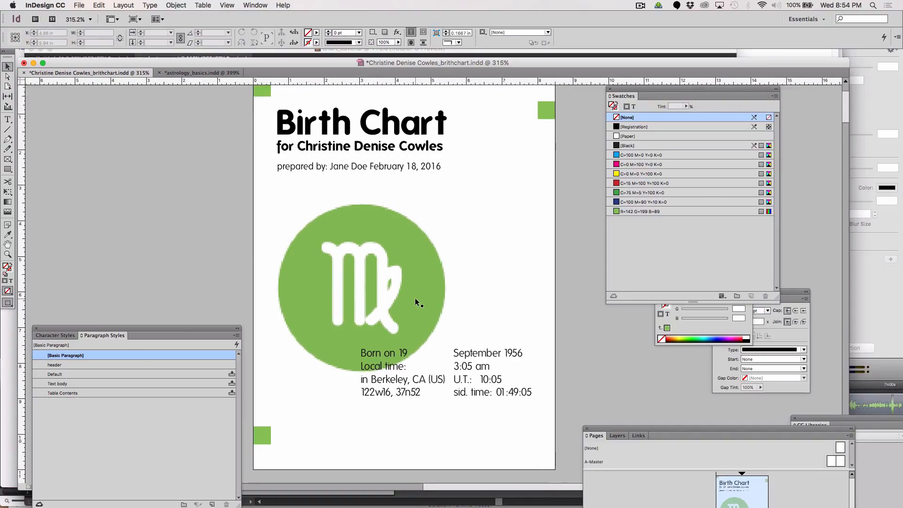
scroll(368, 210, up, 2)
scroll(368, 210, right, 1)
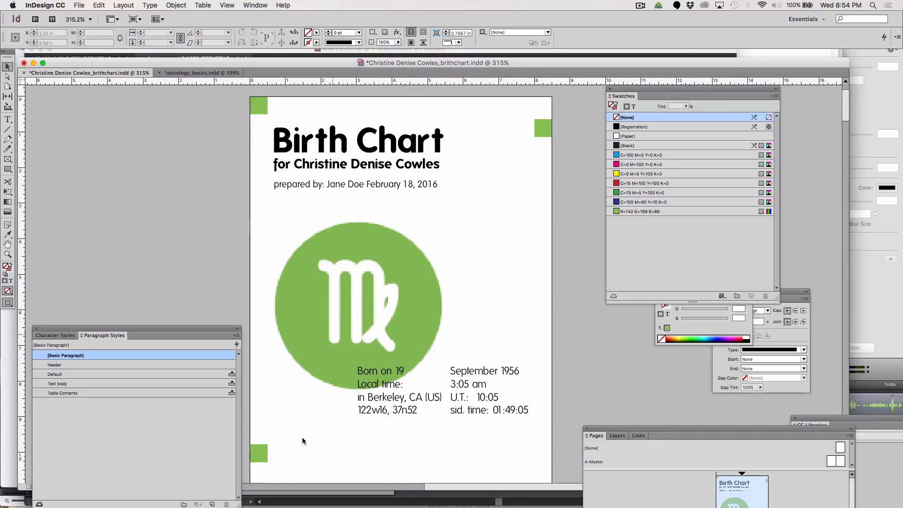
drag(266, 459, 550, 472)
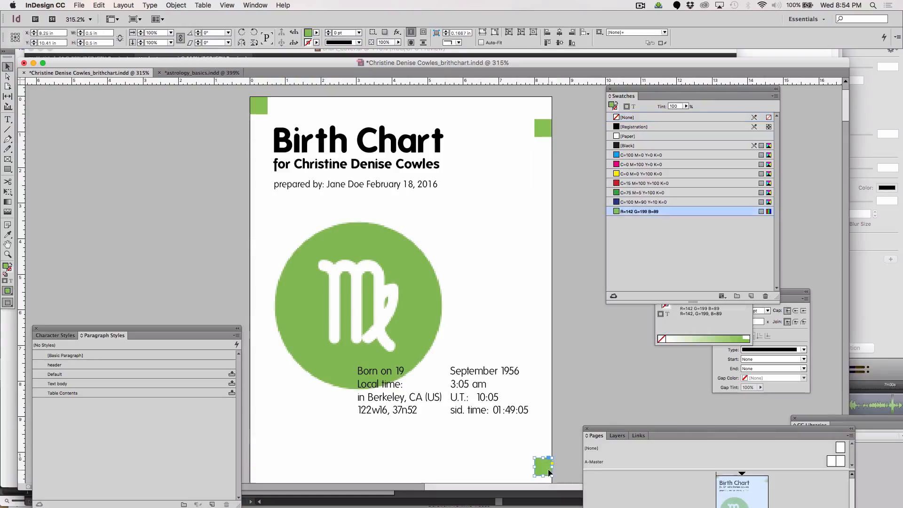
click(591, 329)
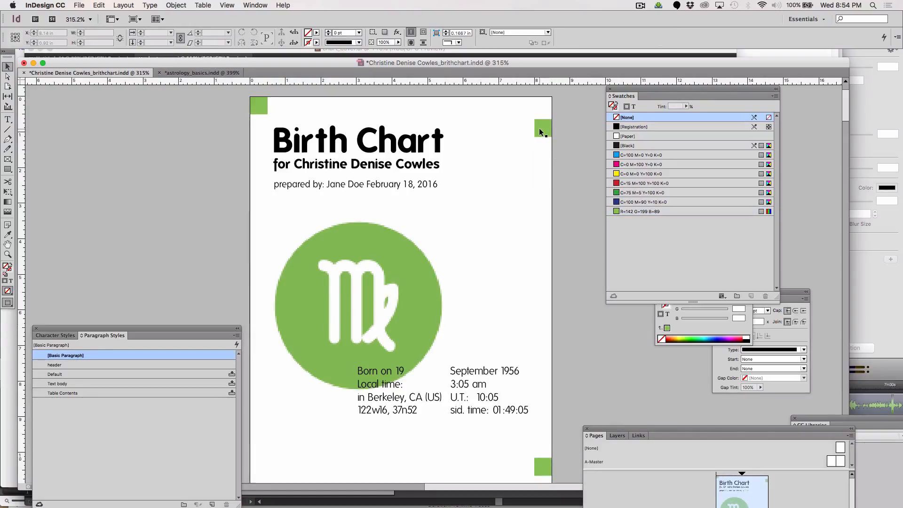
Step: Move the upper-right green square inward over the artwork and align its top with the artwork frame's top edge
drag(539, 128, 470, 127)
click(578, 224)
click(479, 123)
drag(478, 130, 472, 125)
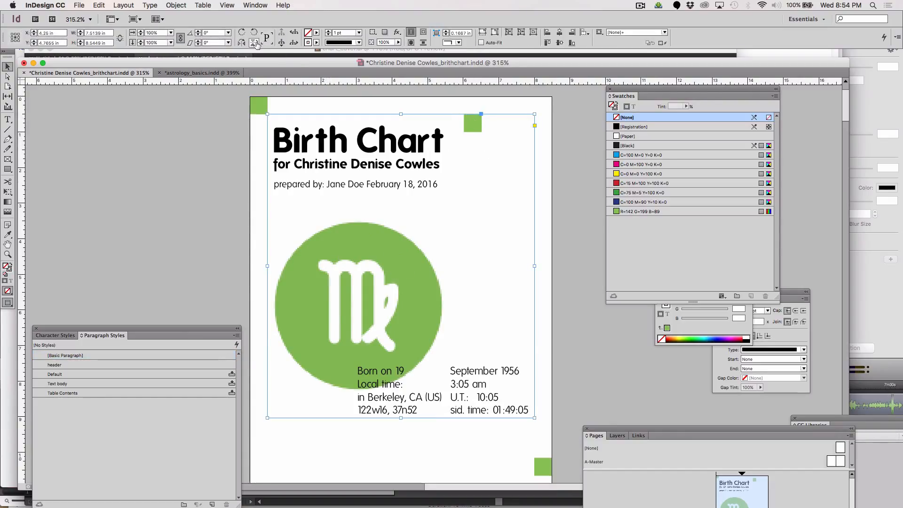
Step: Select the next object below the artwork, and move the upper green square right to about X 7.76 in, Y 0.75 in
click(176, 6)
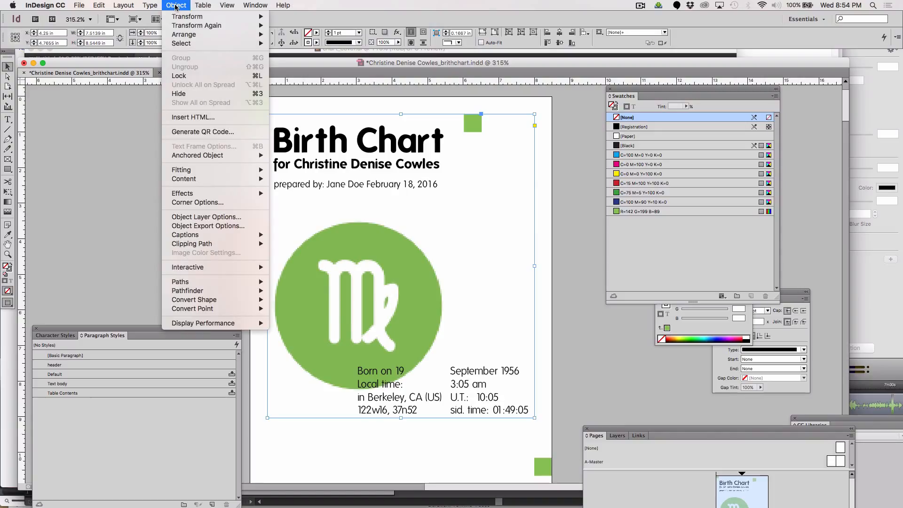
mouse_move(175, 44)
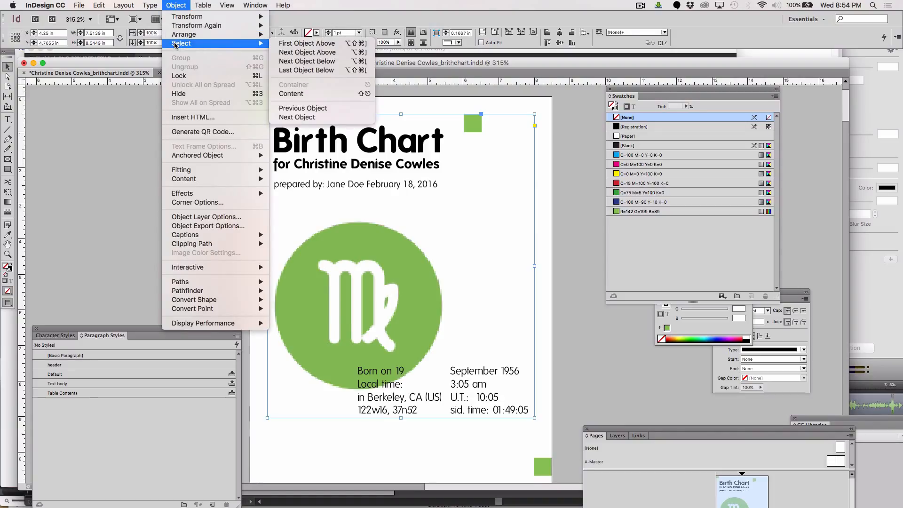
click(292, 61)
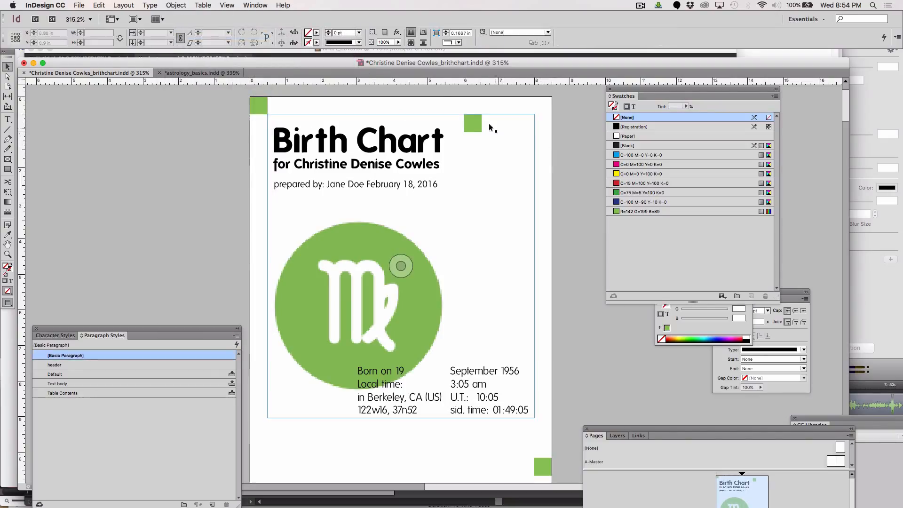
click(475, 125)
drag(476, 126, 529, 127)
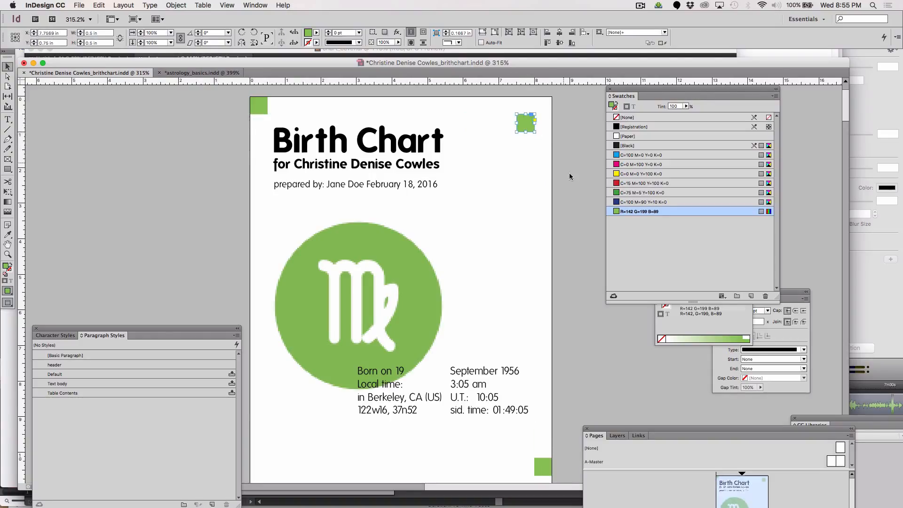
click(572, 177)
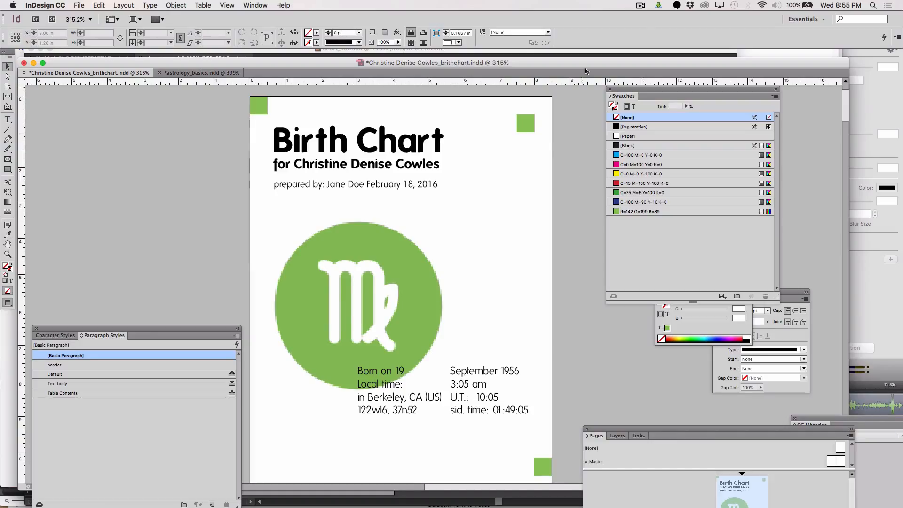
click(641, 6)
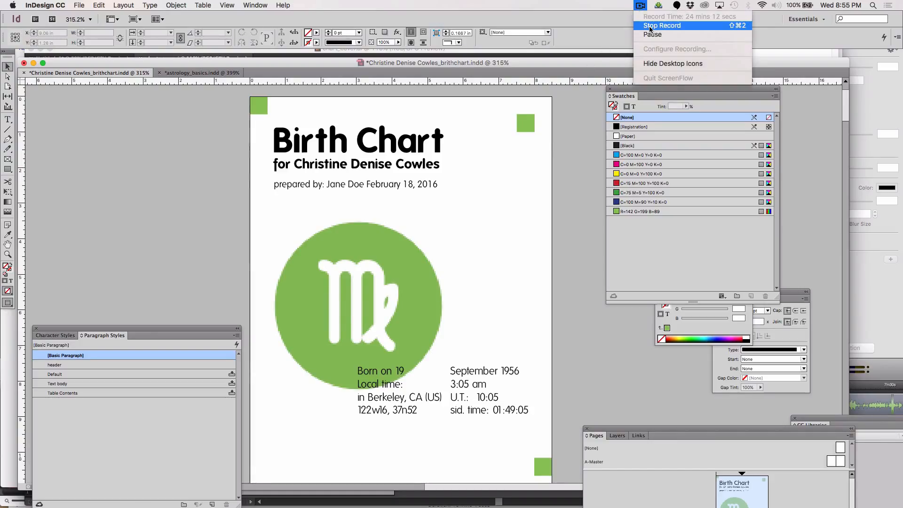